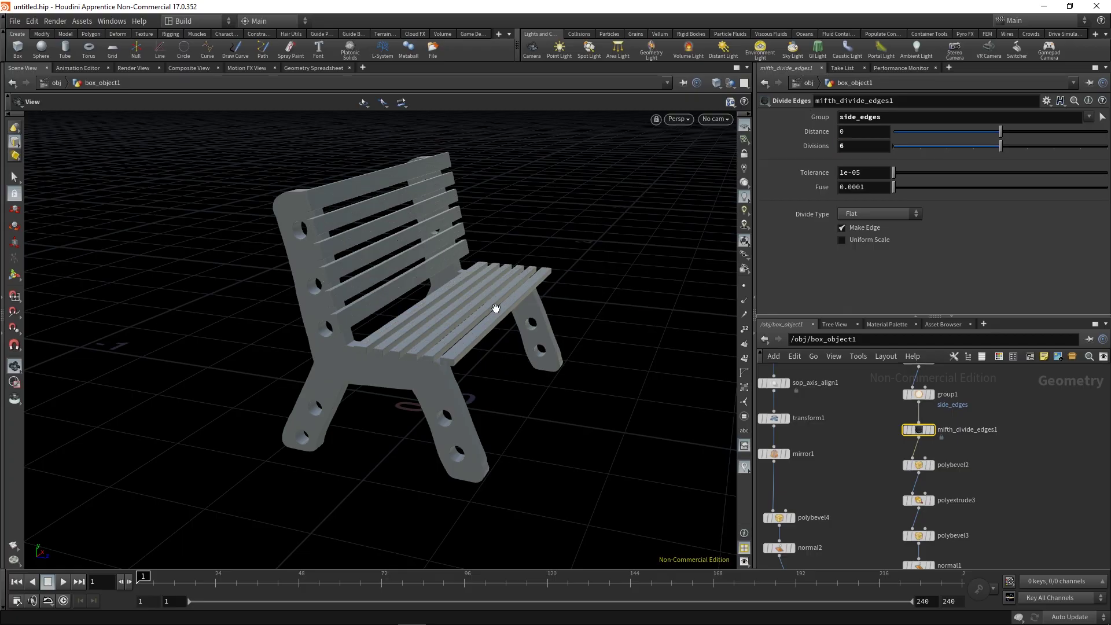
drag(496, 305, 544, 291)
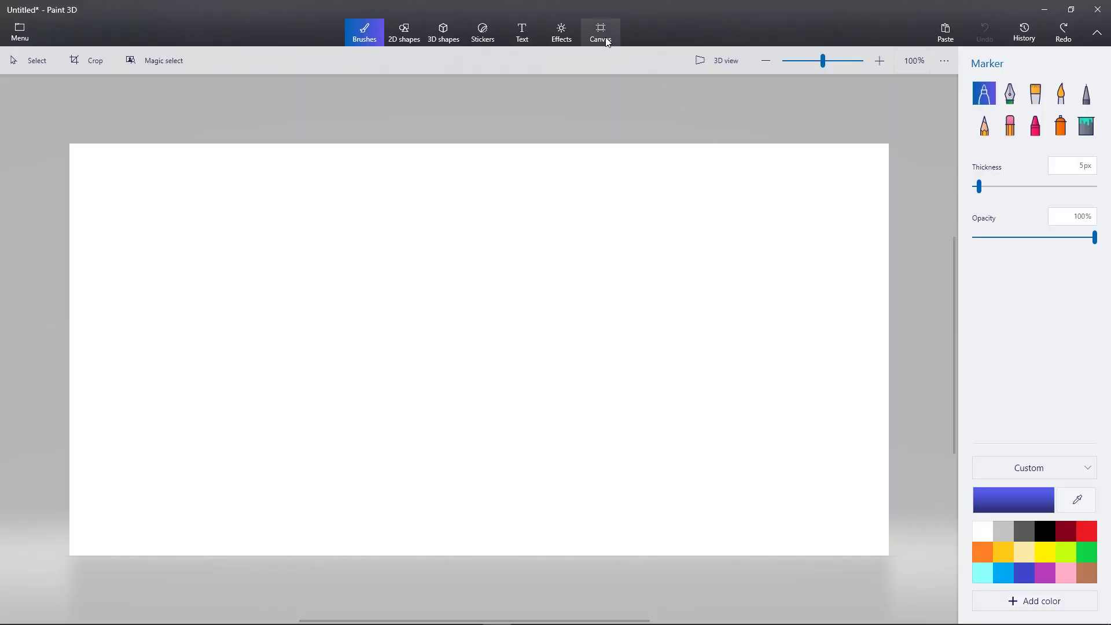
Step: In Paint 3D, resize the canvas to 1024 px wide and 1024 px high
click(607, 42)
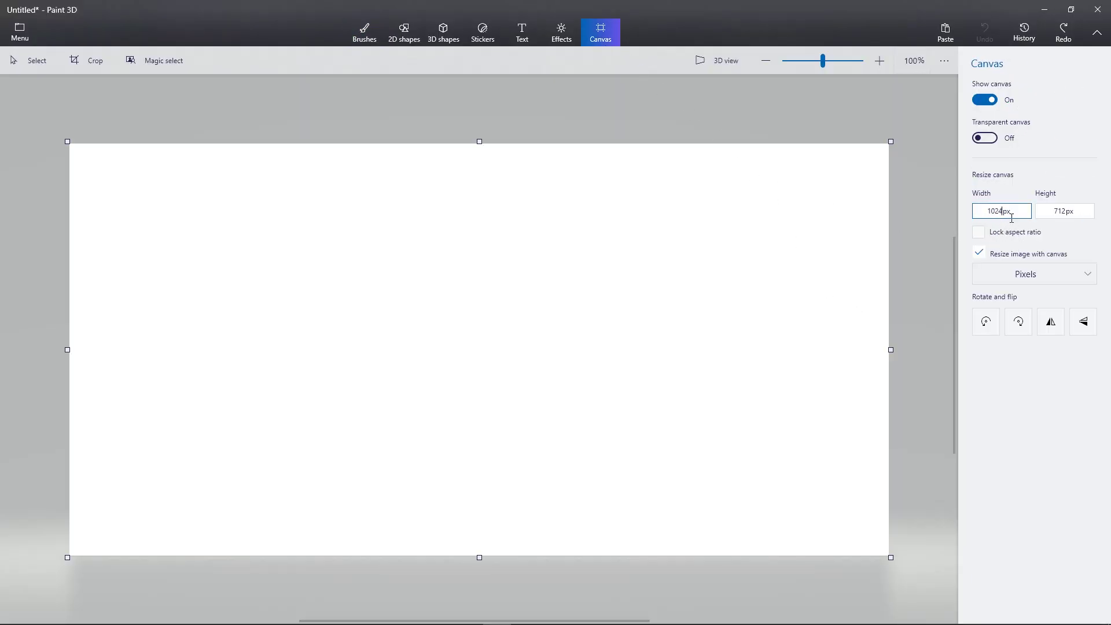
key(Tab)
text(102)
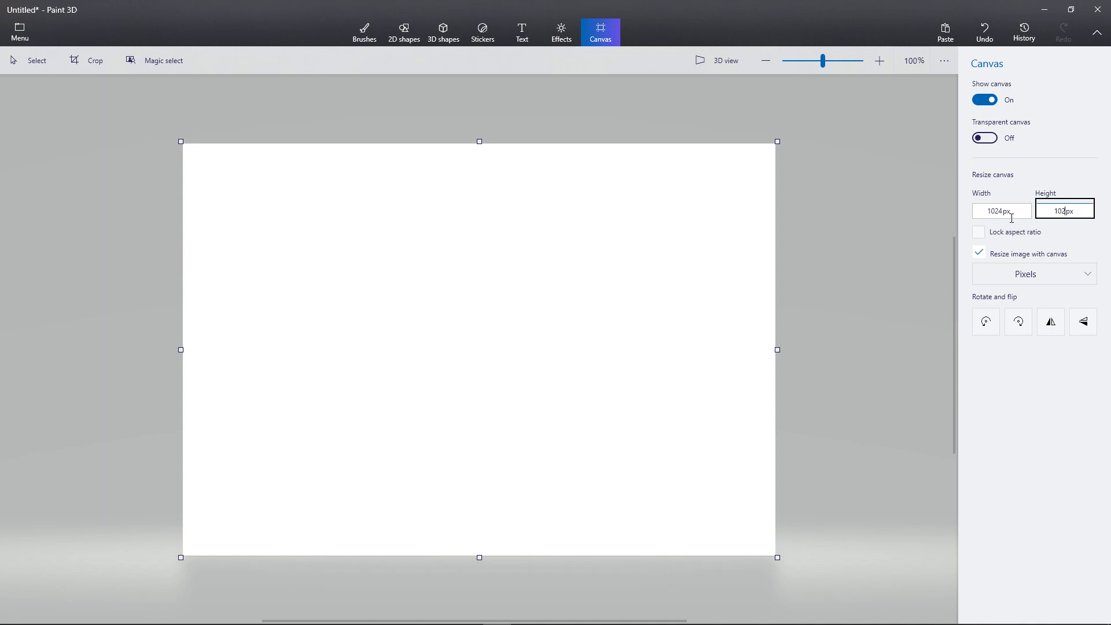
text(4)
key(Return)
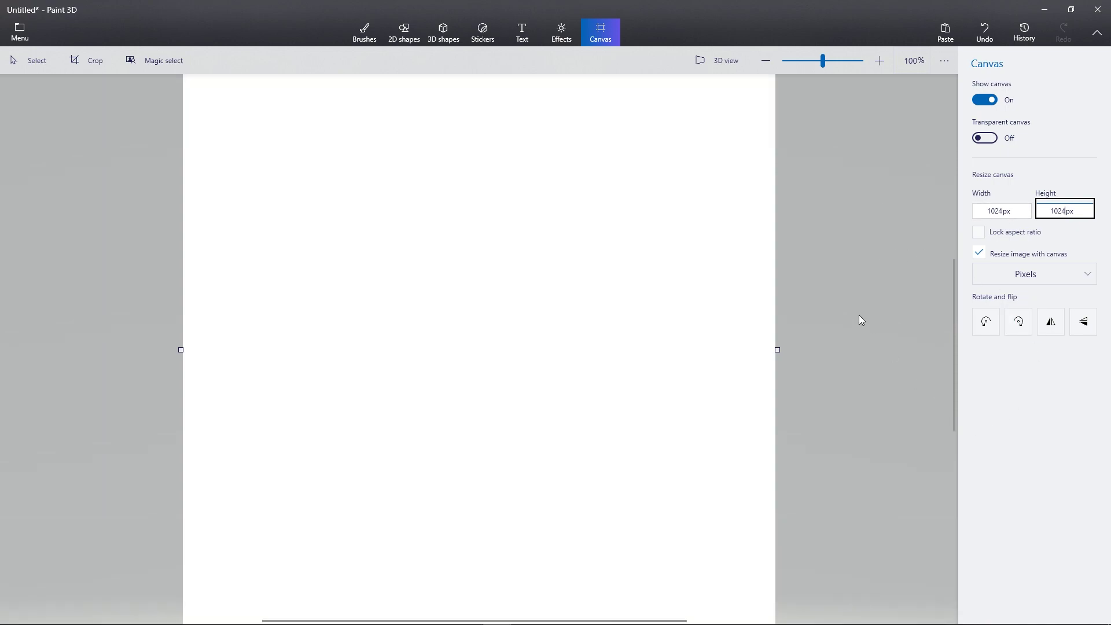
Step: Fill the entire canvas with black
click(366, 35)
click(1091, 134)
click(1043, 530)
click(737, 352)
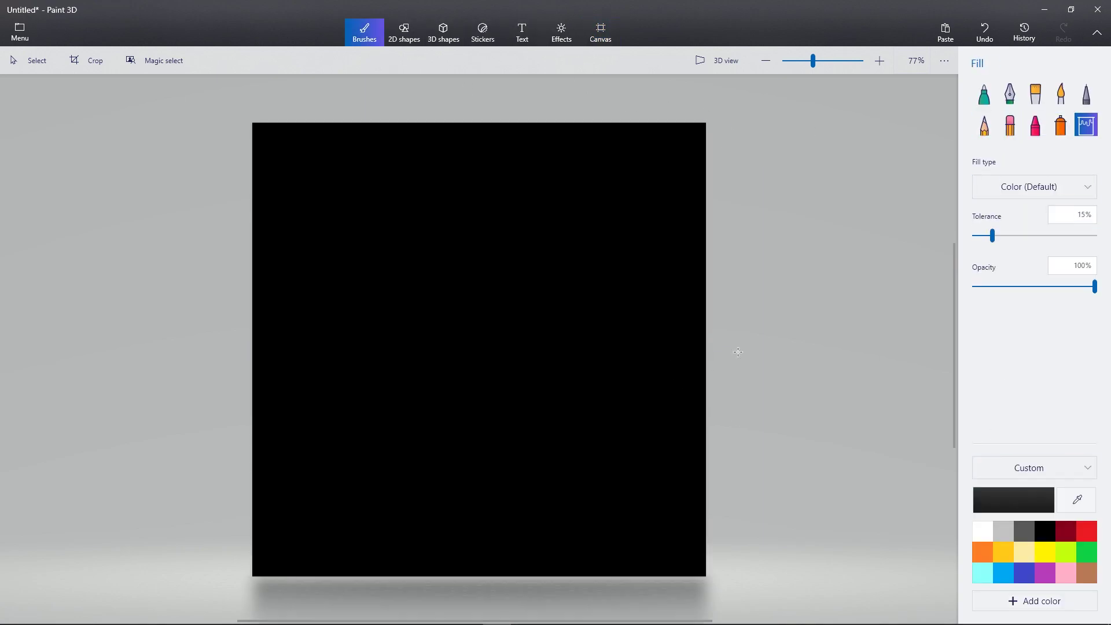
Step: Paint a bench side profile with two splayed legs, a seat and a backrest using a white 28 px marker
click(982, 531)
click(983, 94)
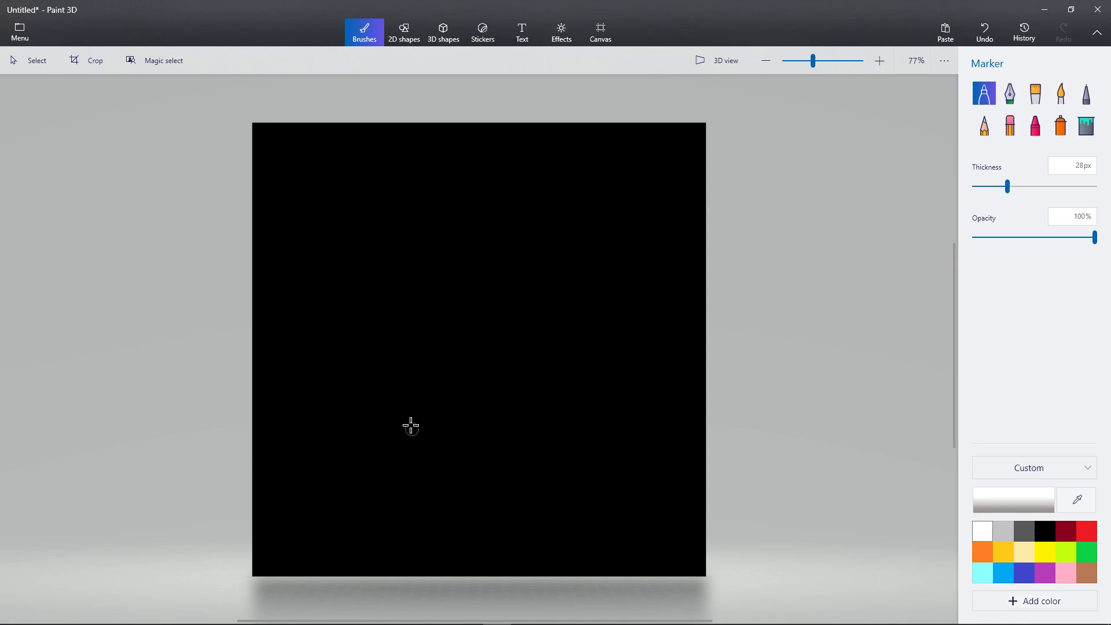
drag(411, 427, 422, 412)
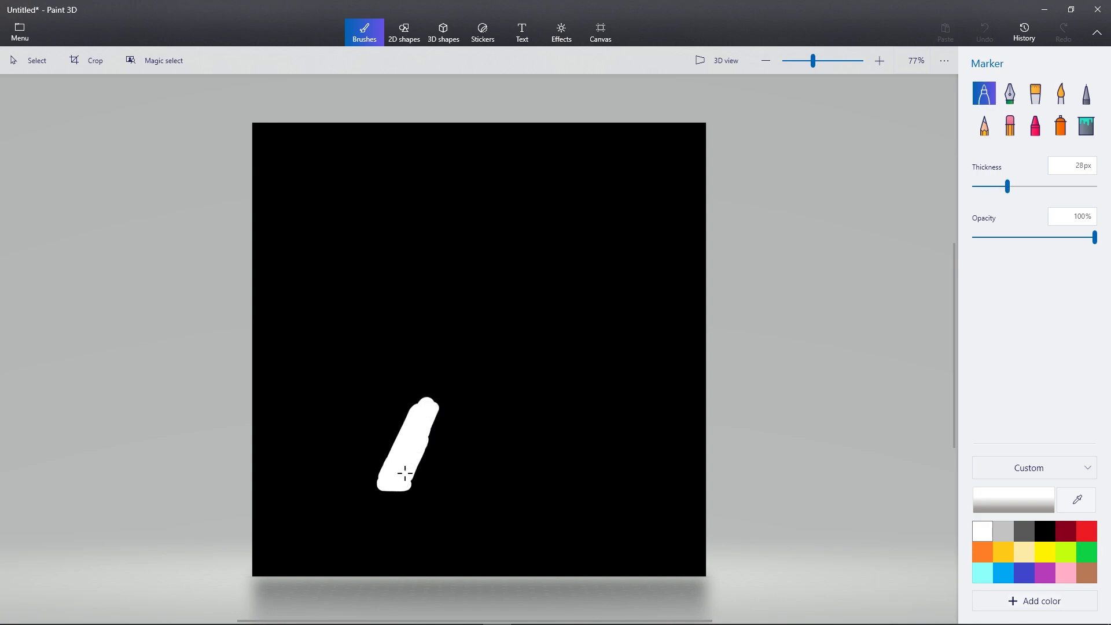
drag(449, 404, 501, 398)
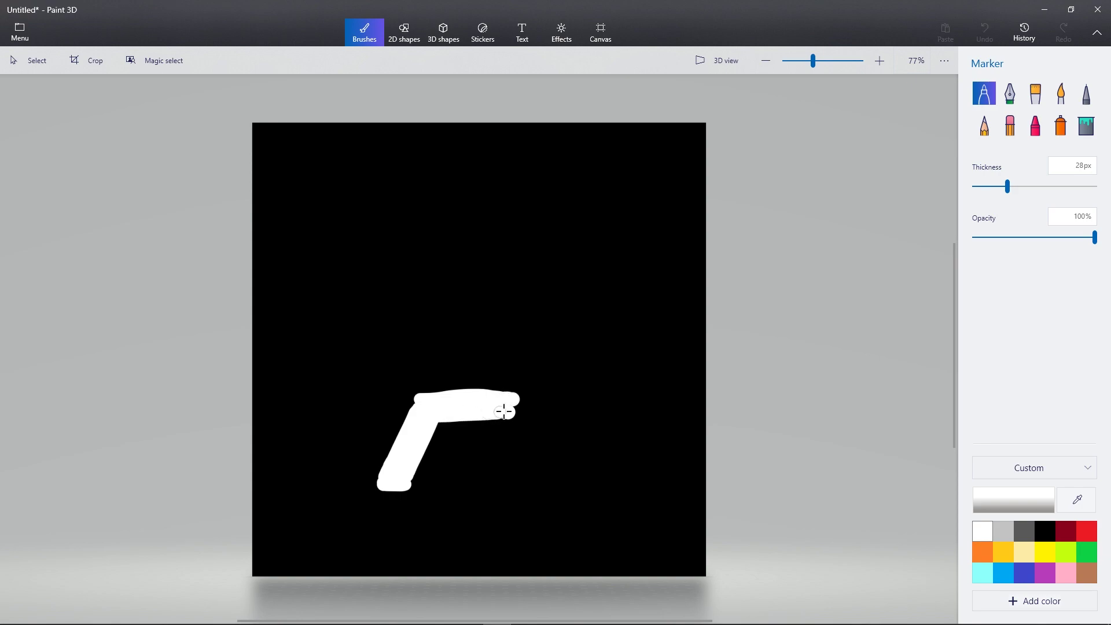
drag(530, 451, 557, 484)
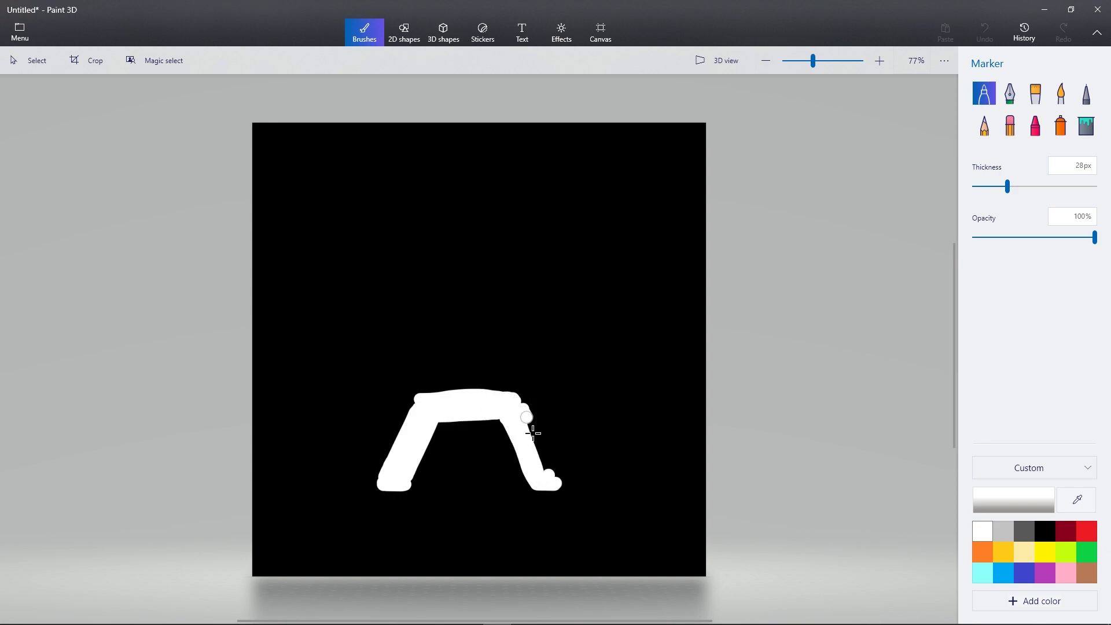
drag(417, 395, 387, 277)
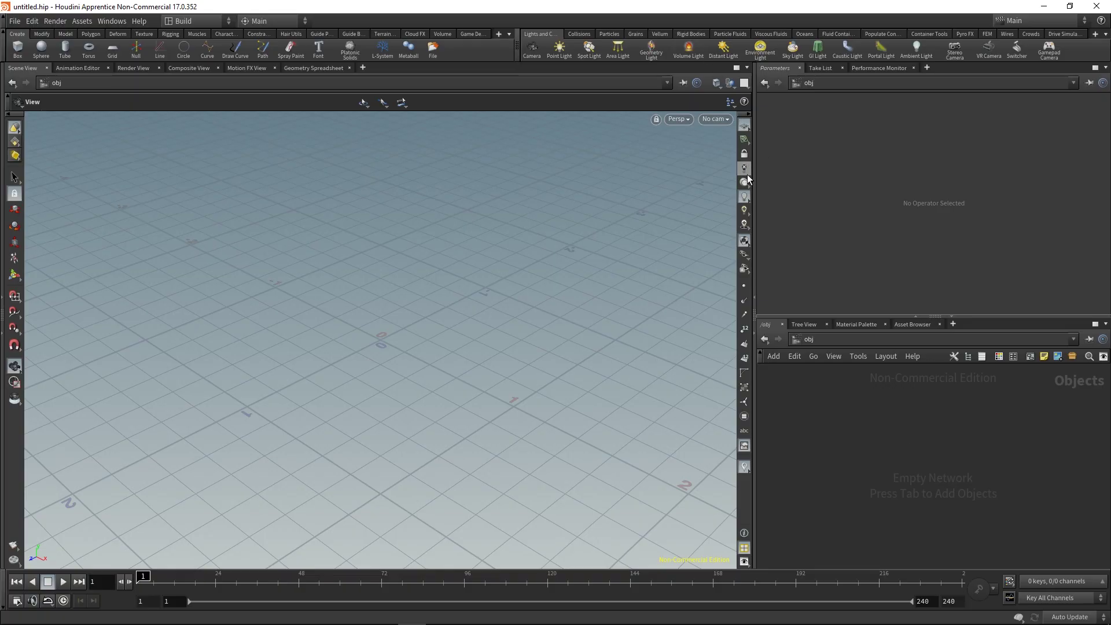
Step: Switch to Houdini and create a box object at the world origin
middle_drag(456, 311, 457, 315)
key(c)
click(431, 360)
click(434, 403)
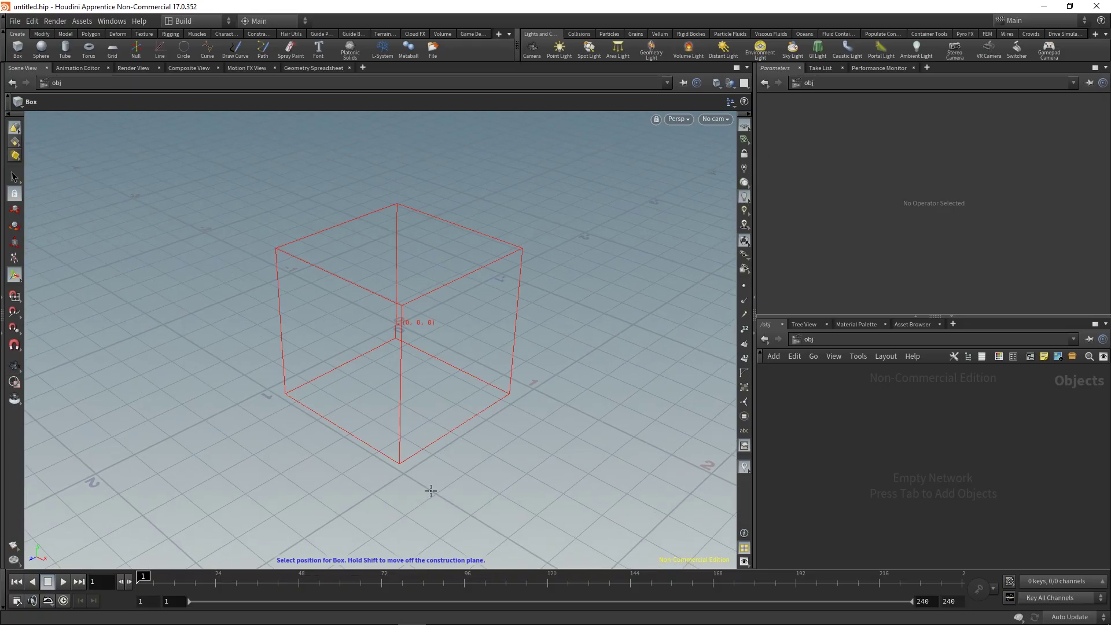
key(Return)
key(Return)
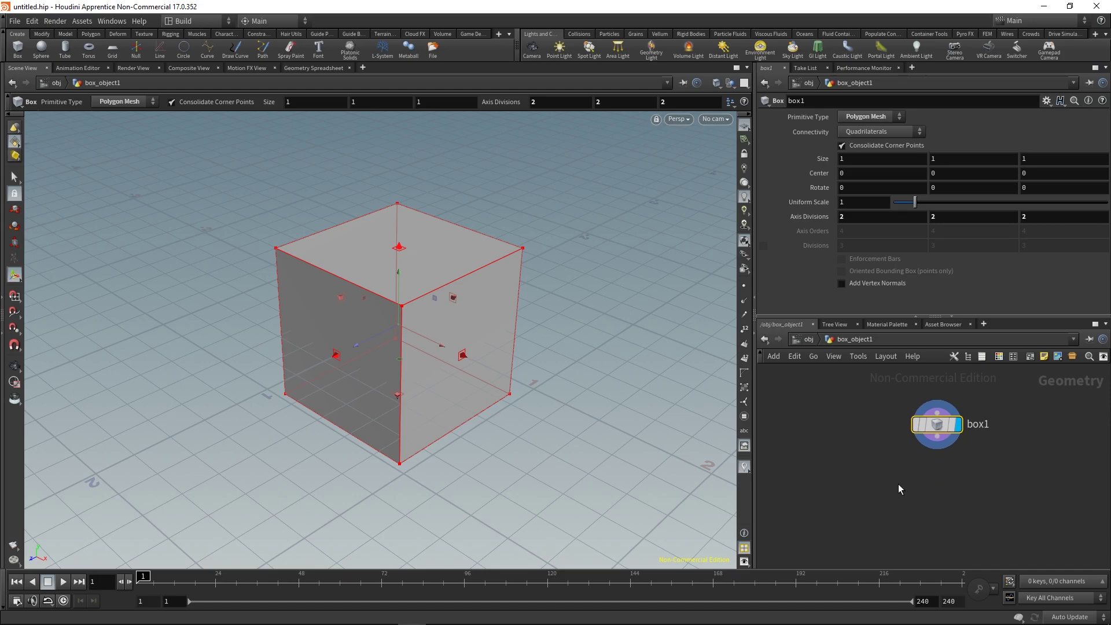
Step: Add a Trace node beside the box node in the object's network
key(Tab)
text(tra)
click(999, 203)
click(880, 453)
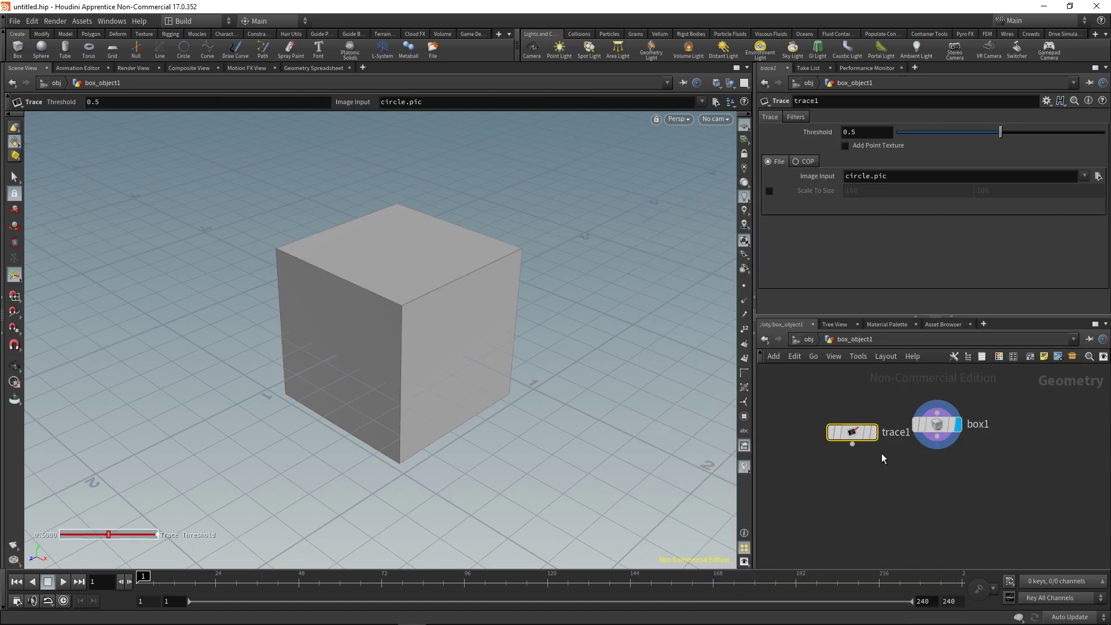
Step: Delete the box node and use C:/houdini/bench_profile.png as the Trace node's image input
click(937, 425)
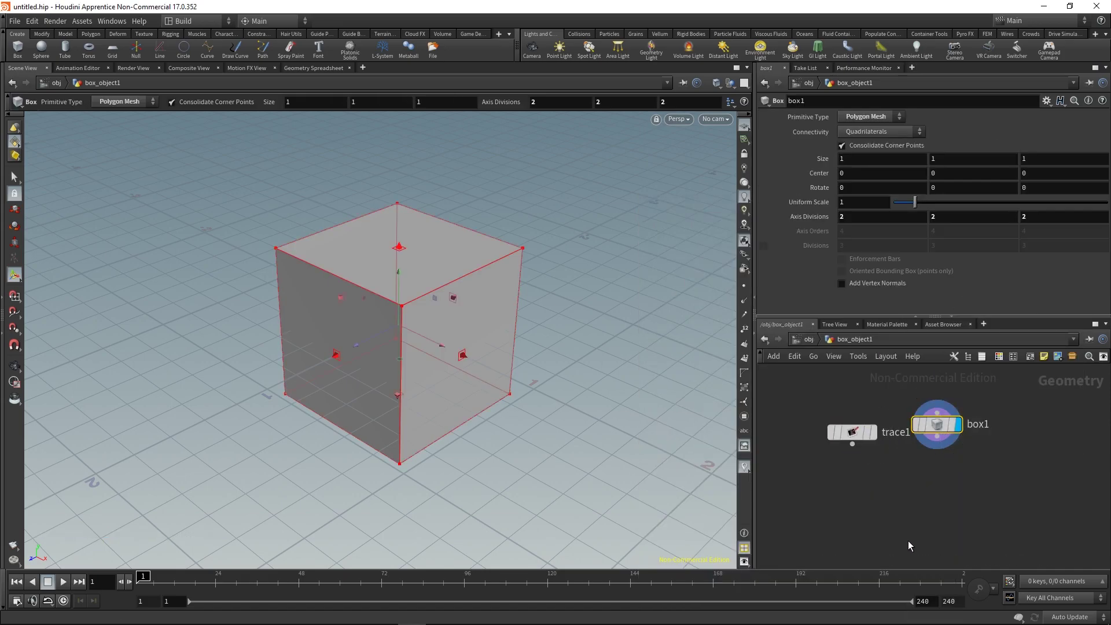
key(Delete)
key(Escape)
alt+right_drag(424, 450, 345, 411)
mouse_move(345, 411)
alt+mouse_down()
mouse_move(463, 458)
mouse_move(478, 384)
alt+mouse_up()
key(Return)
Step: Connect a Transform node below the Trace node and display its output
right_click(852, 445)
text(tra)
click(949, 227)
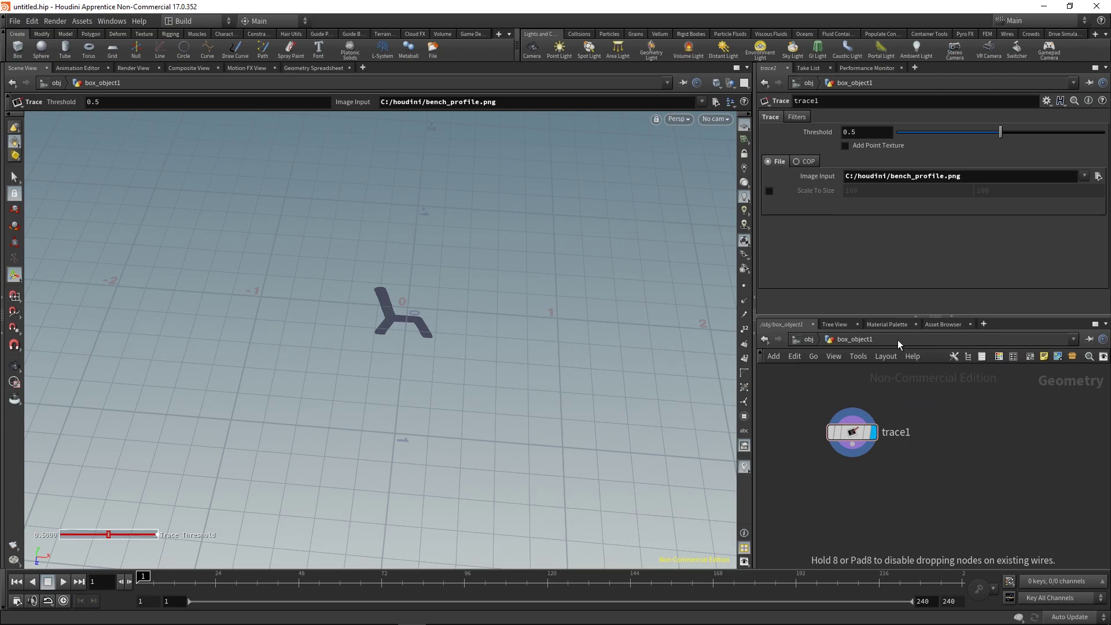
click(852, 492)
click(873, 490)
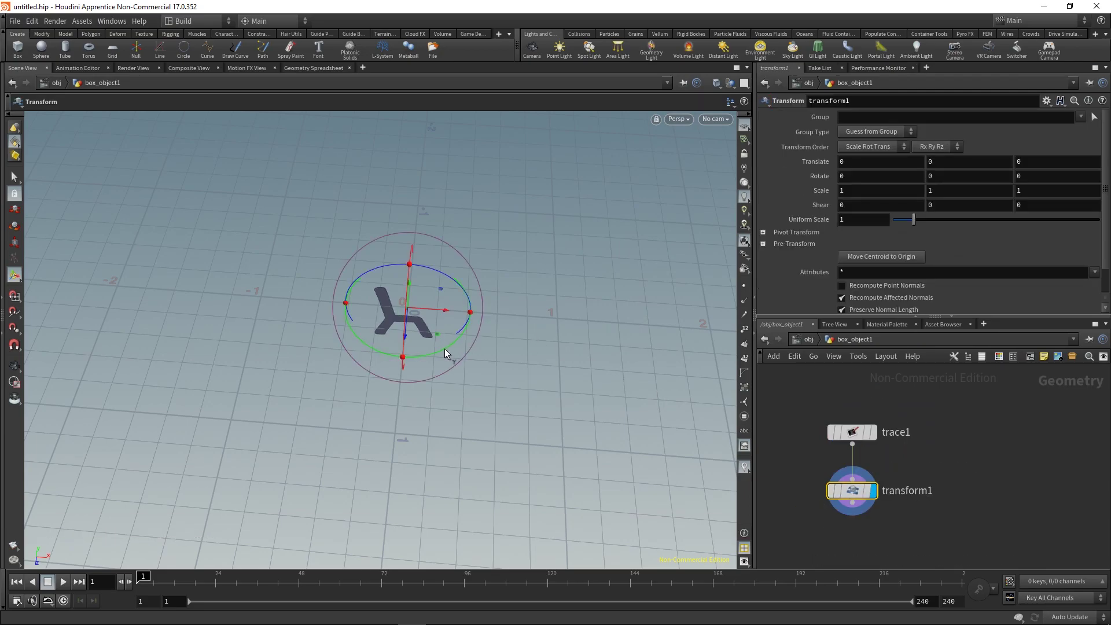
Step: Rotate the traced profile -90 degrees about Y so it stands upright, and move it about -0.58 along X
drag(444, 349, 339, 363)
text(-)
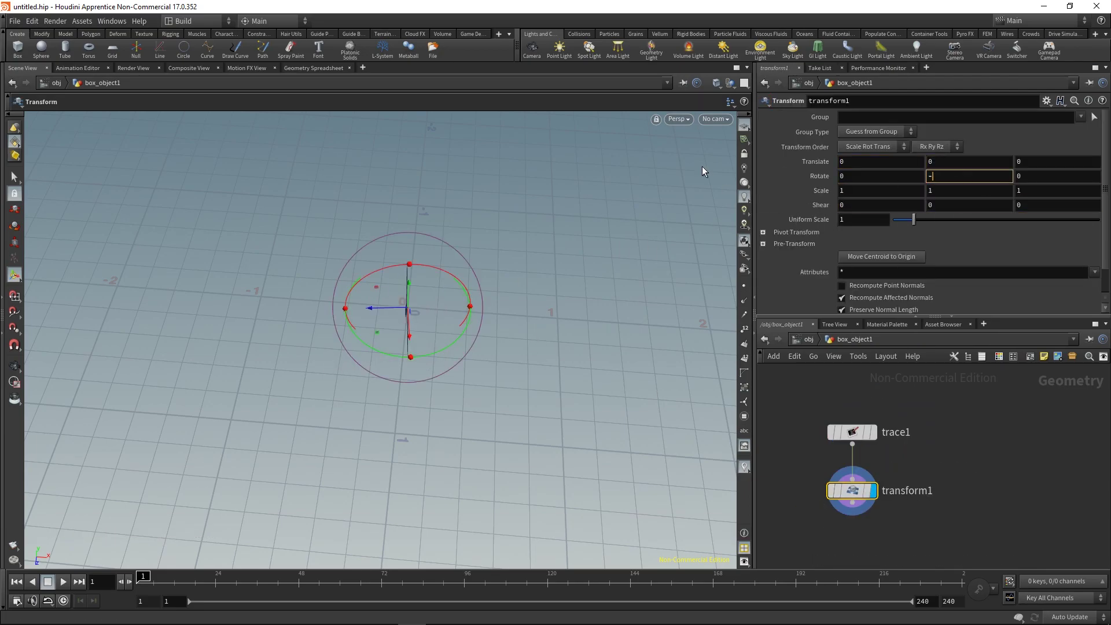
text(90)
key(Return)
drag(464, 323, 285, 305)
alt+right_drag(324, 381, 248, 255)
alt+middle_drag(249, 255, 314, 268)
alt+drag(315, 267, 380, 199)
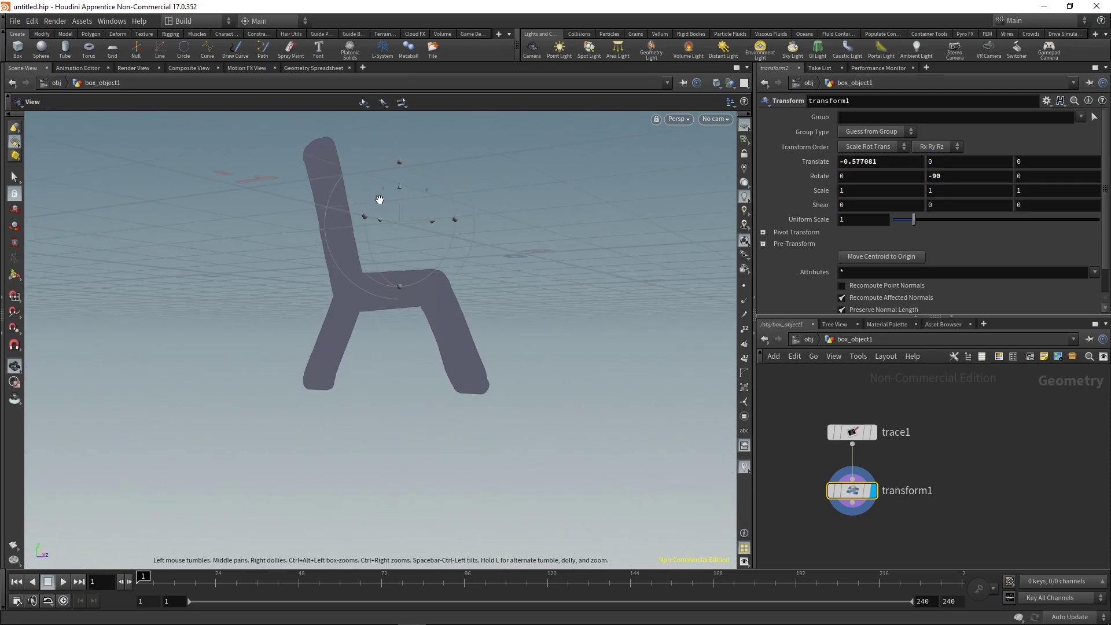
Step: Turn on point display in the viewport and examine the profile's outline
alt+scroll(379, 191, up, 4)
alt+drag(404, 329, 421, 375)
click(744, 285)
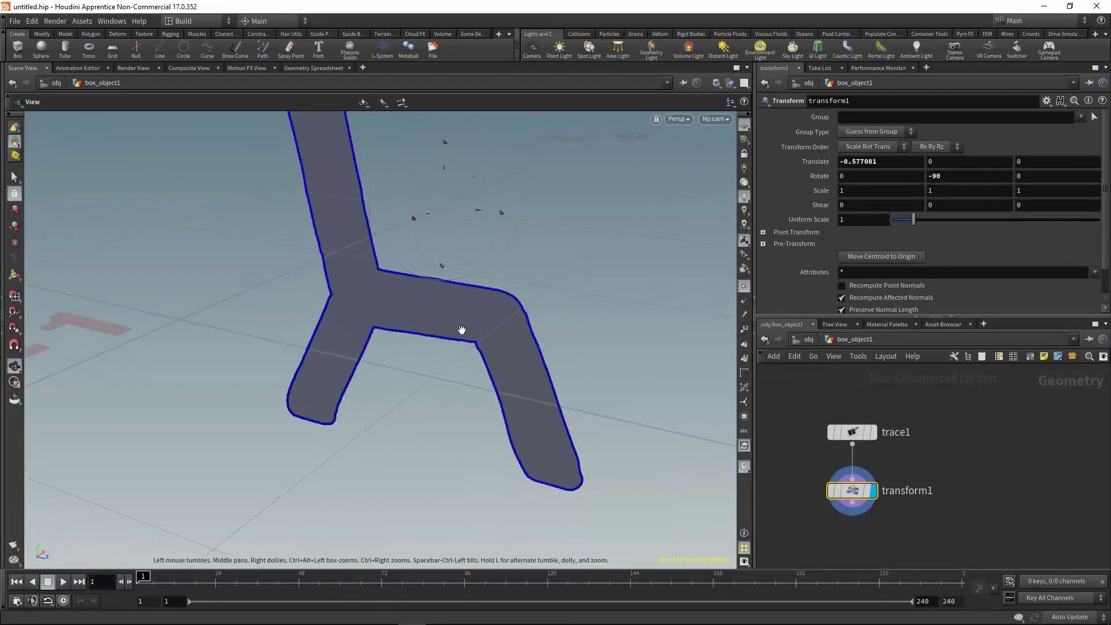
drag(462, 330, 421, 392)
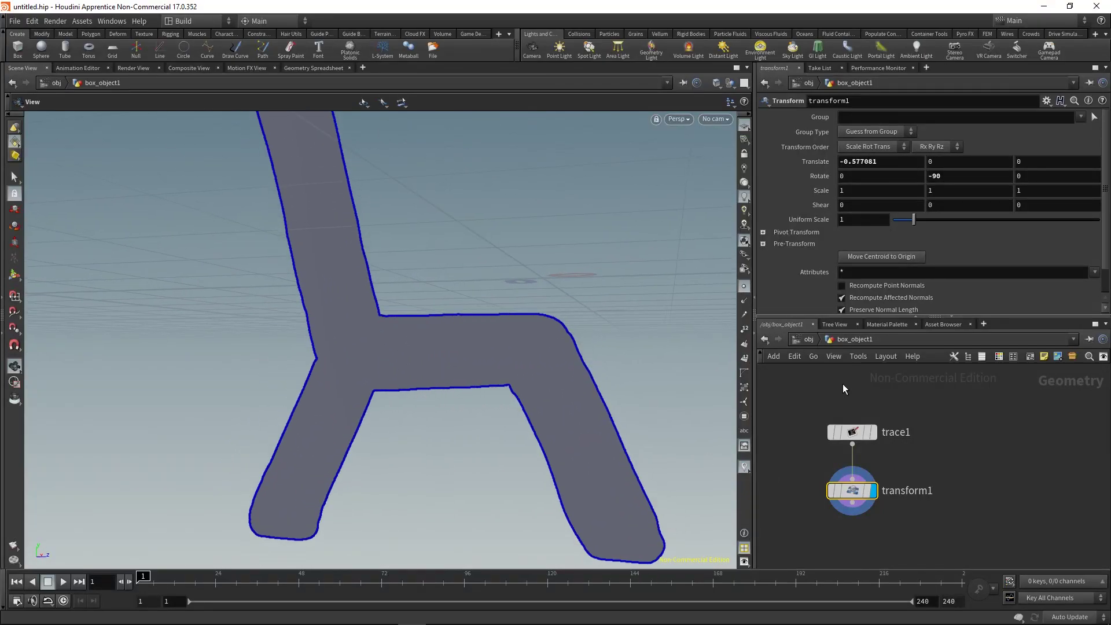
Step: Enable Resample Shapes in the Trace node's filters with a step size of 11.91
click(851, 432)
scroll(798, 171, down, 3)
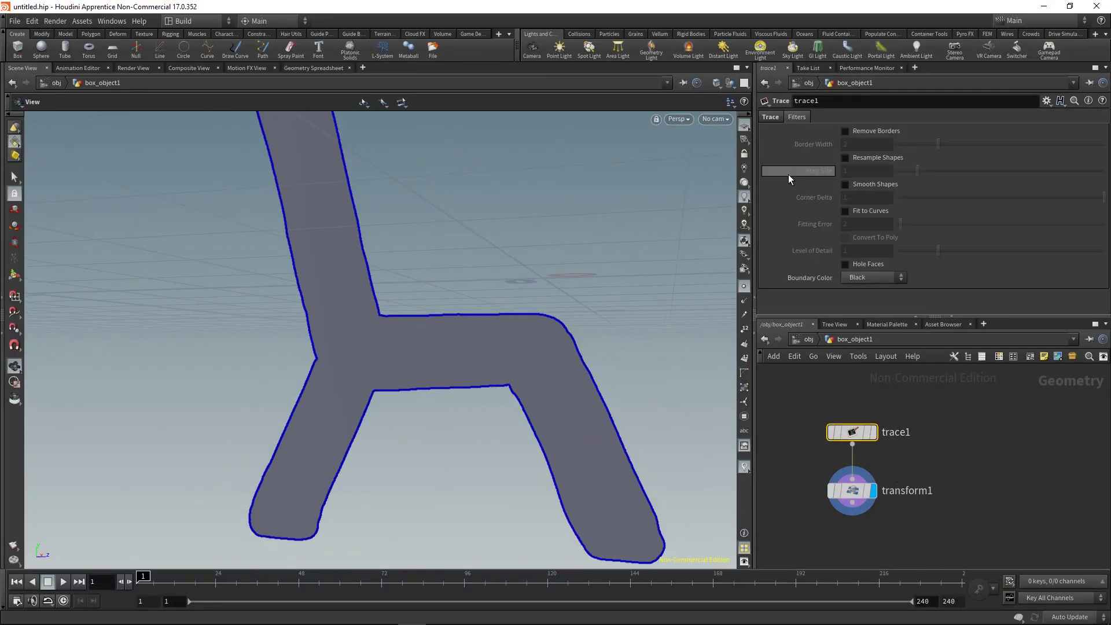
click(859, 133)
click(851, 131)
click(860, 161)
drag(935, 168, 1071, 168)
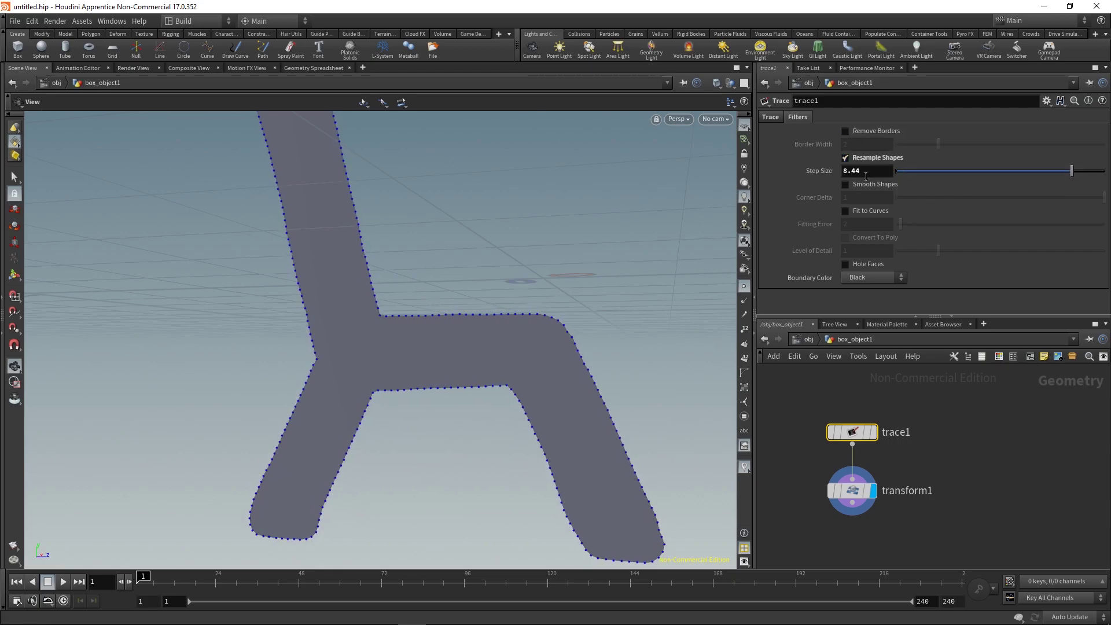
middle_drag(866, 176, 914, 149)
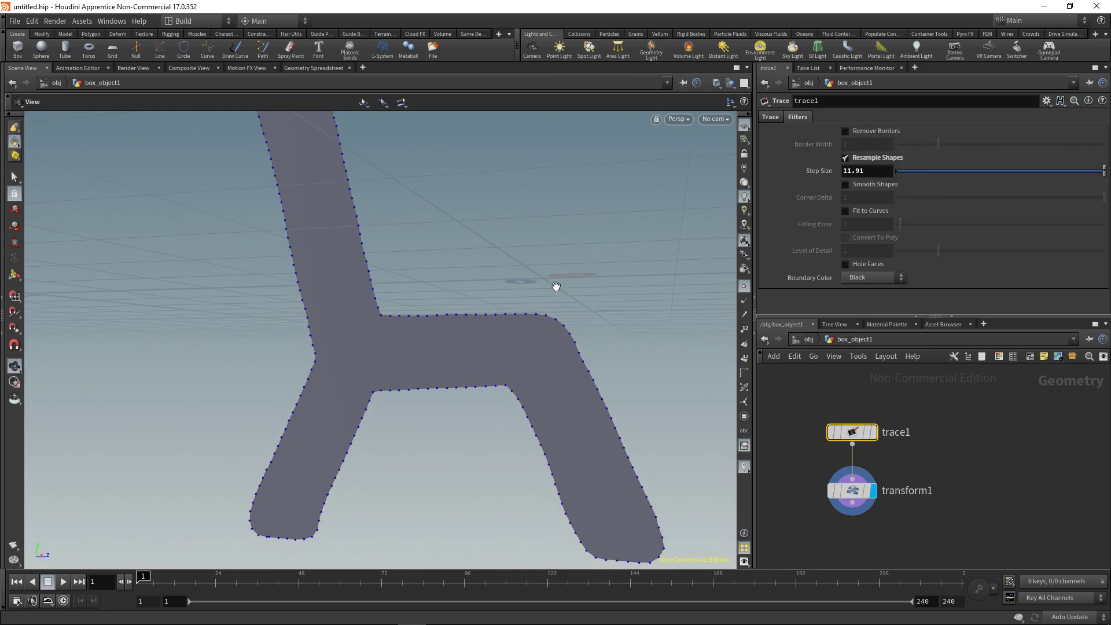
scroll(556, 287, down, 5)
drag(549, 289, 501, 300)
scroll(502, 261, up, 1)
scroll(502, 262, up, 3)
Step: Insert a Remesh node between the Trace and Transform nodes
middle_drag(943, 458, 956, 416)
drag(865, 447, 864, 477)
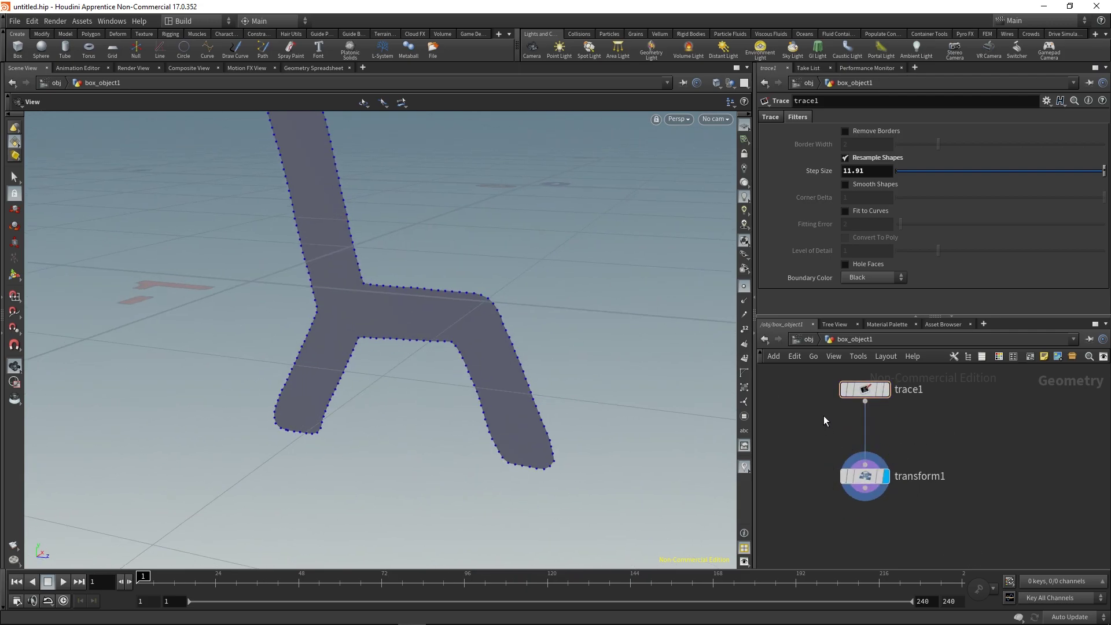
key(Tab)
text(remesh)
key(Return)
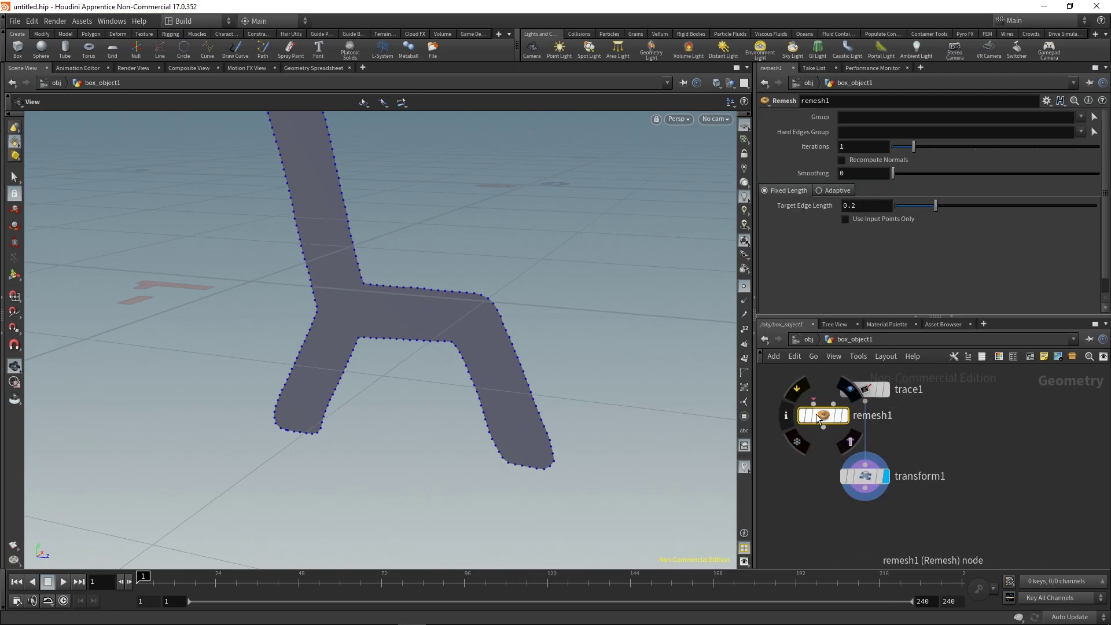
drag(823, 417, 864, 440)
Step: Set the Remesh node's target edge length to 0.082
scroll(418, 327, up, 3)
drag(389, 253, 484, 334)
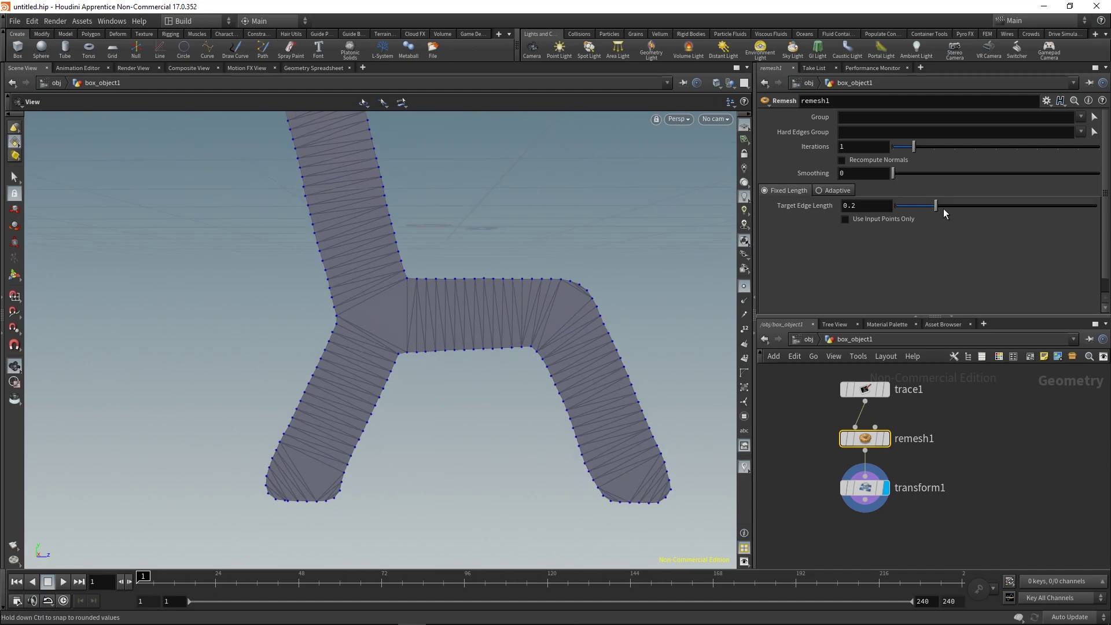
drag(982, 207, 915, 213)
drag(573, 266, 463, 324)
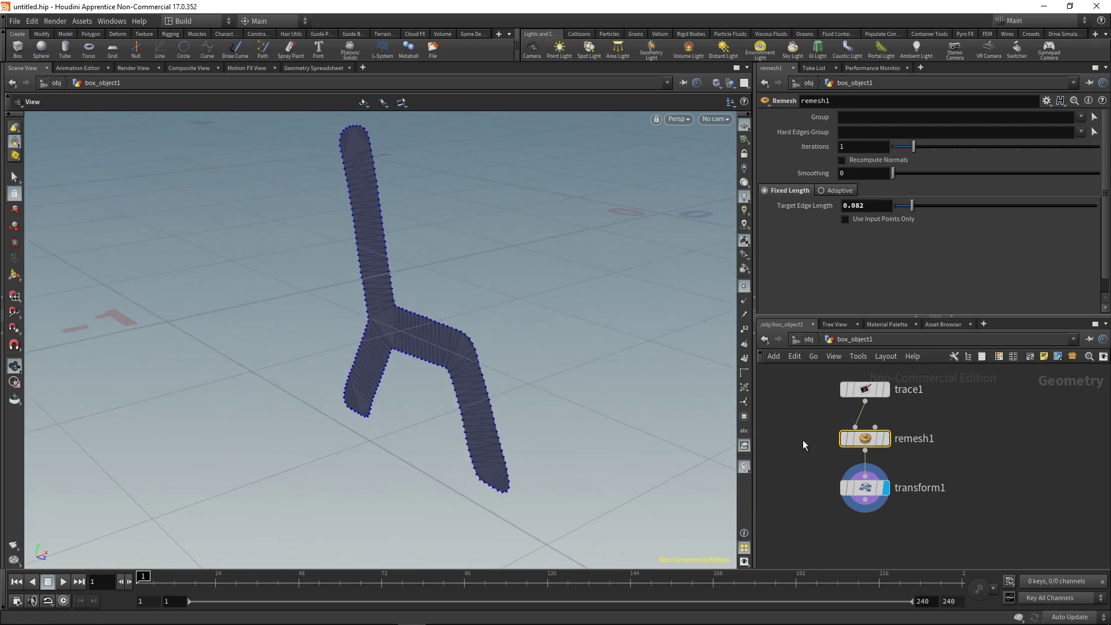
Step: Insert a PolyExtrude node between the Remesh and Transform nodes
click(864, 513)
key(Escape)
key(Tab)
text(extr)
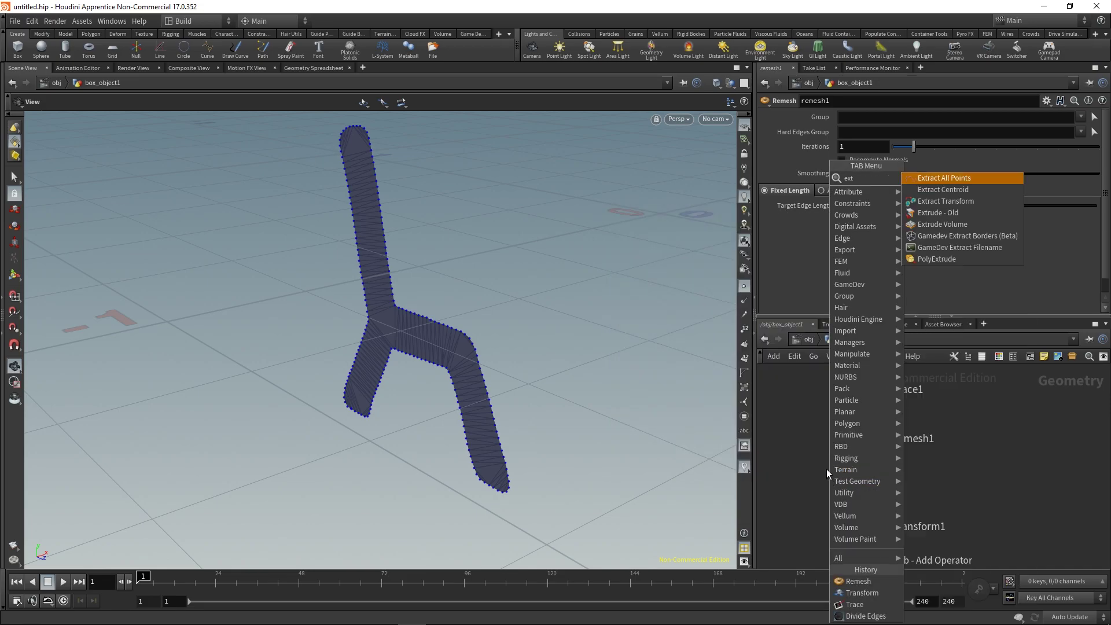
click(936, 259)
click(851, 480)
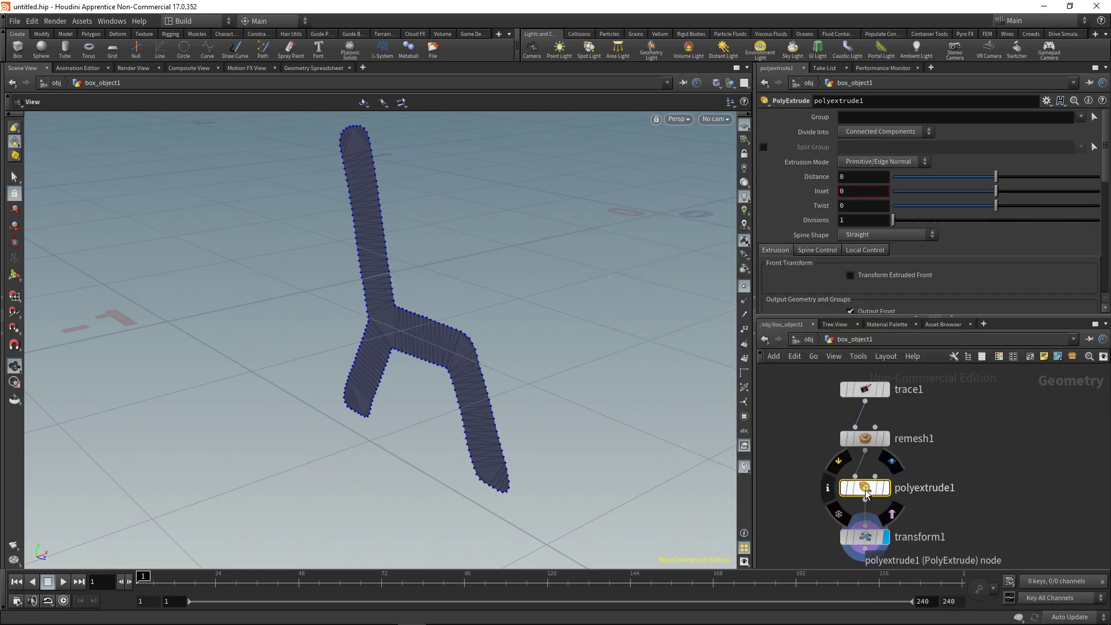
Step: Extrude the profile by a small distance with Output Back enabled, and show it shaded without wireframe
drag(995, 176, 999, 177)
scroll(901, 241, down, 5)
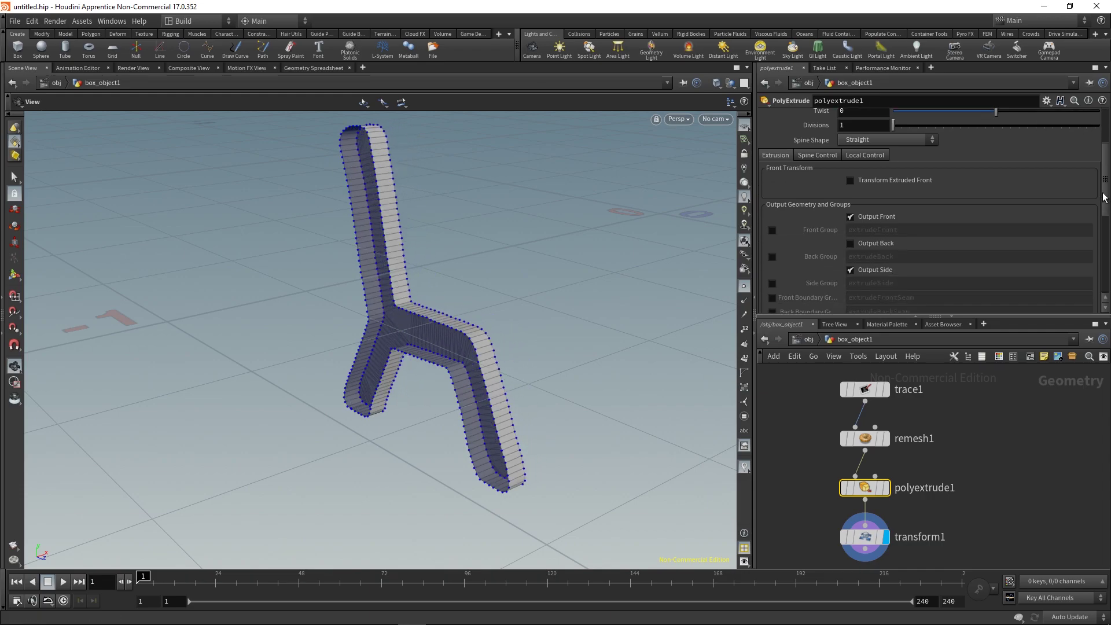
click(876, 223)
mouse_move(618, 397)
mouse_down()
mouse_move(164, 308)
mouse_move(422, 332)
mouse_move(708, 286)
mouse_move(499, 385)
mouse_move(478, 355)
mouse_move(491, 339)
mouse_move(508, 405)
mouse_up()
key(shift+w)
Step: Assign a Principled Shader to the bench side and add an environment light using the map C:/houdini/HDRmap.hdr
click(884, 324)
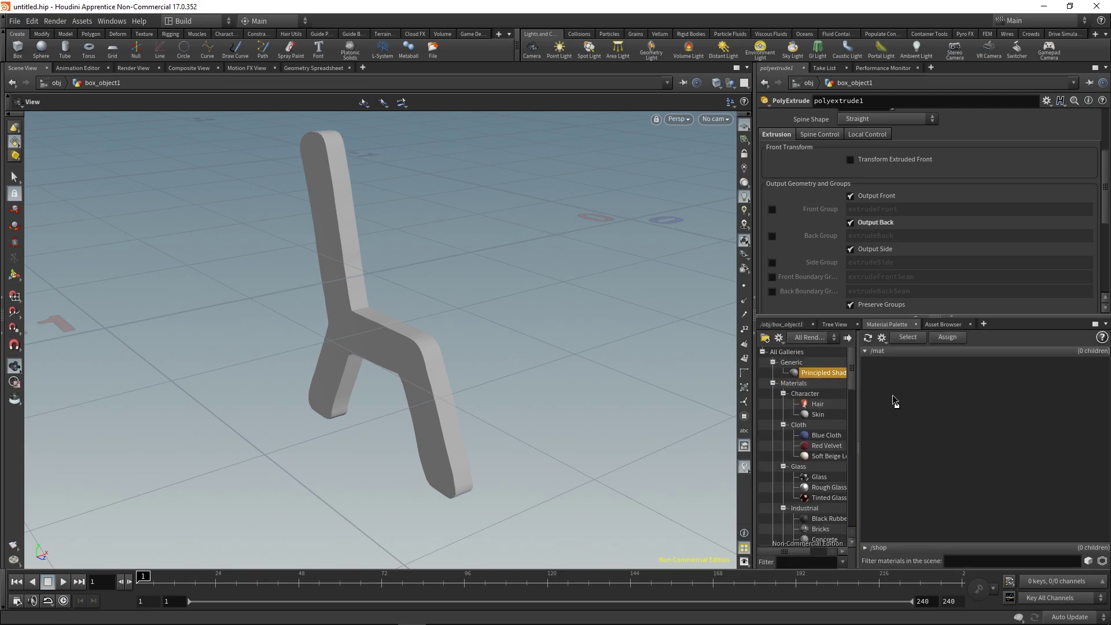
drag(891, 395, 407, 372)
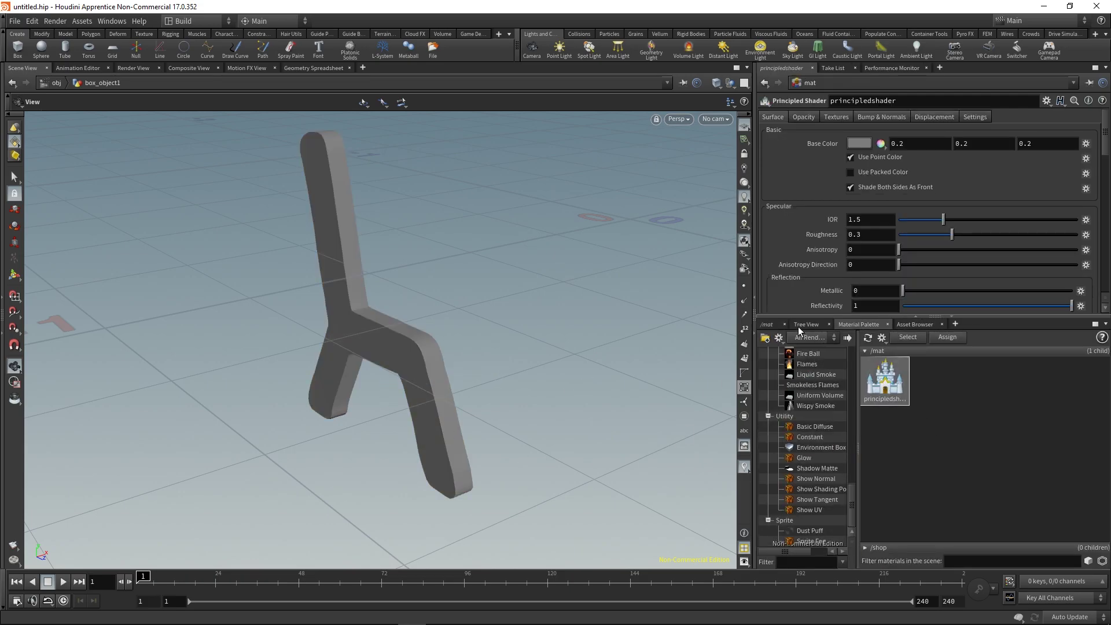
click(759, 49)
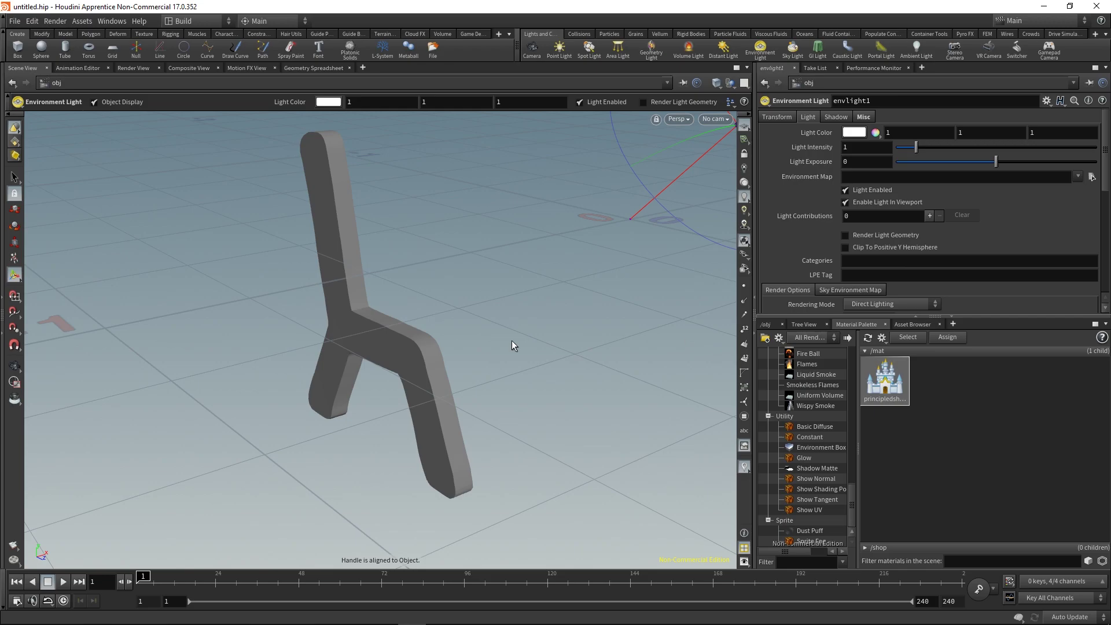
click(767, 325)
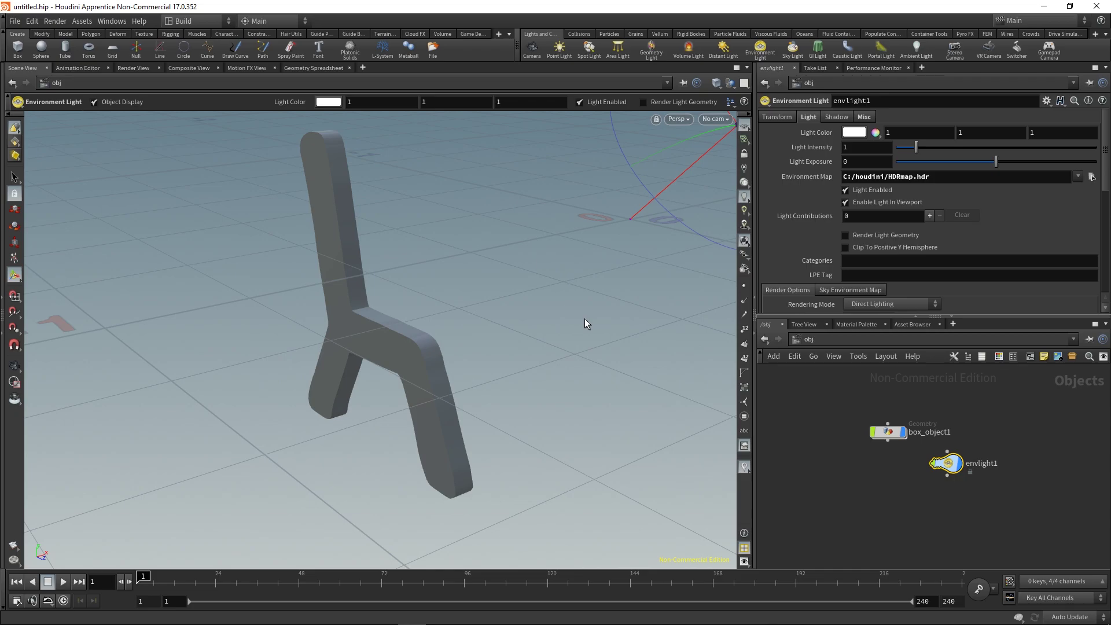
Step: Switch the viewport background to the dark colour scheme and open the bench object's geometry network
key(d)
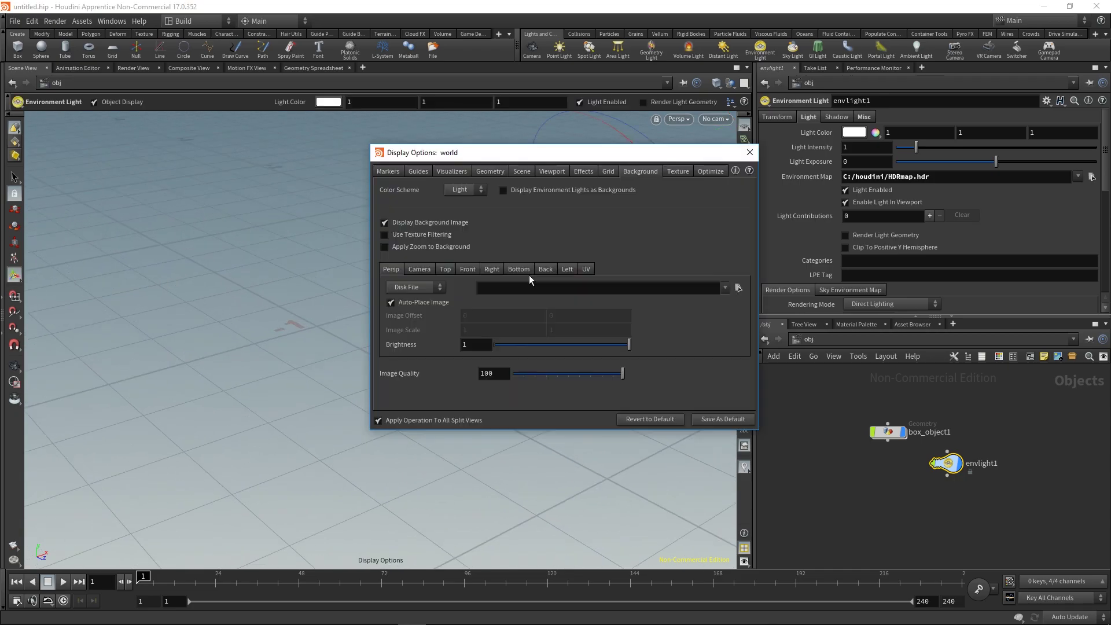
click(457, 213)
key(Escape)
mouse_move(463, 315)
mouse_down()
mouse_move(491, 332)
mouse_move(493, 236)
mouse_move(475, 332)
mouse_move(463, 324)
mouse_up()
double_click(888, 431)
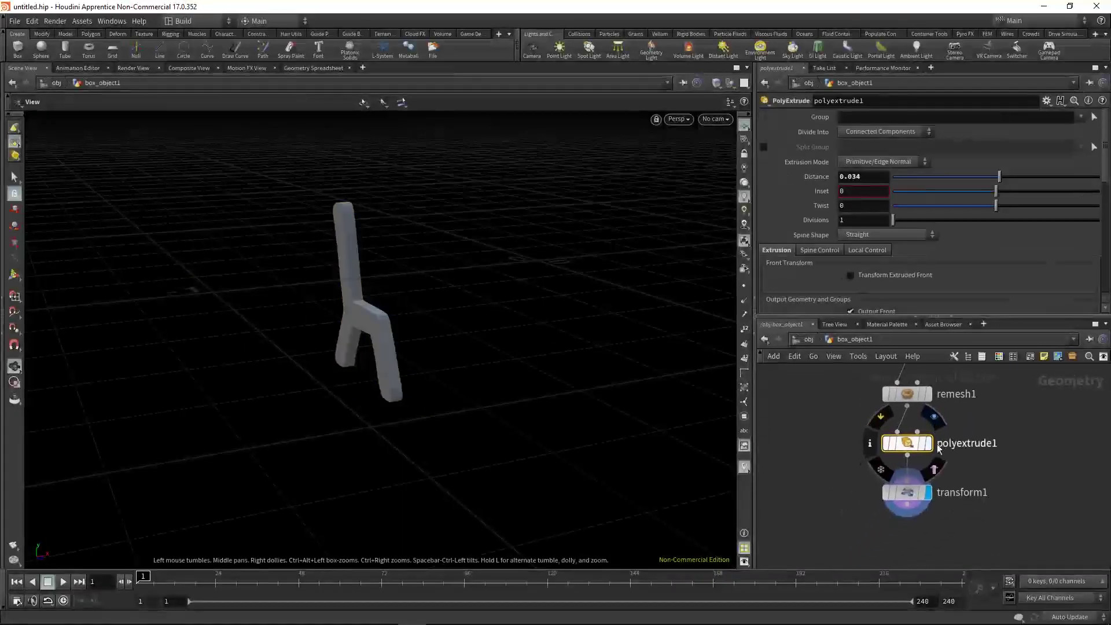
Step: Insert a GameDev Axis Align node between the PolyExtrude and Transform nodes
key(Tab)
text(ax)
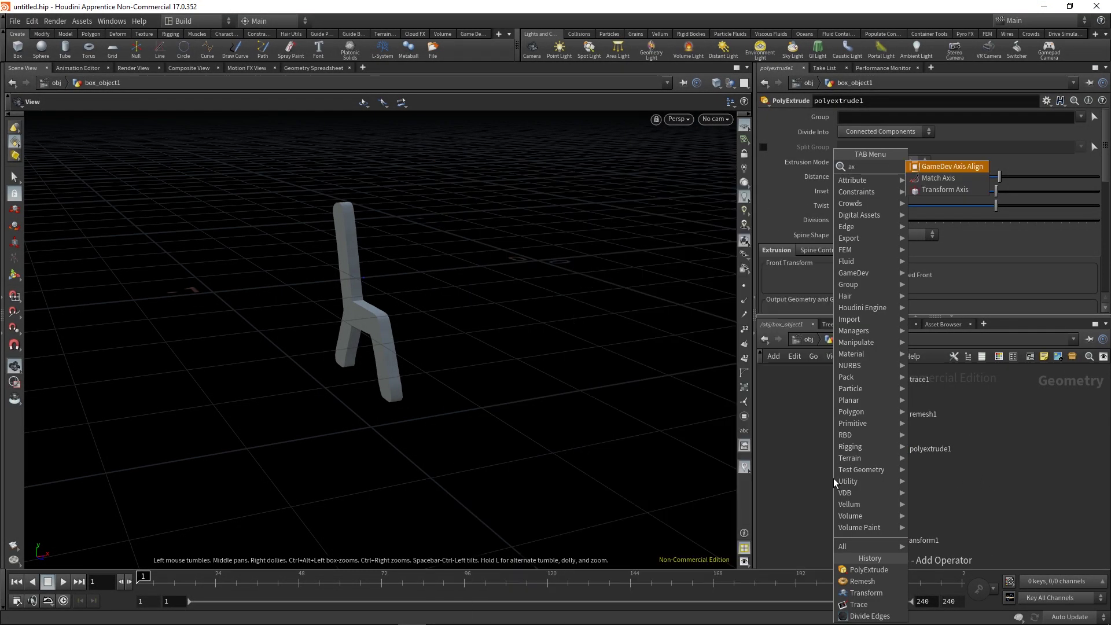
key(Return)
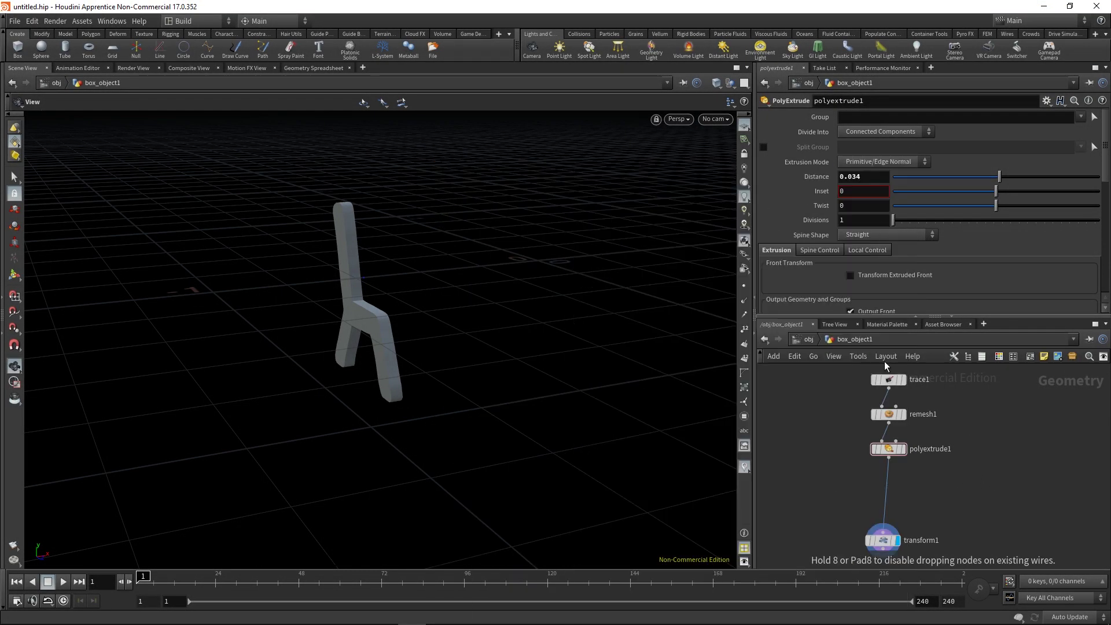
click(880, 469)
drag(477, 269, 429, 299)
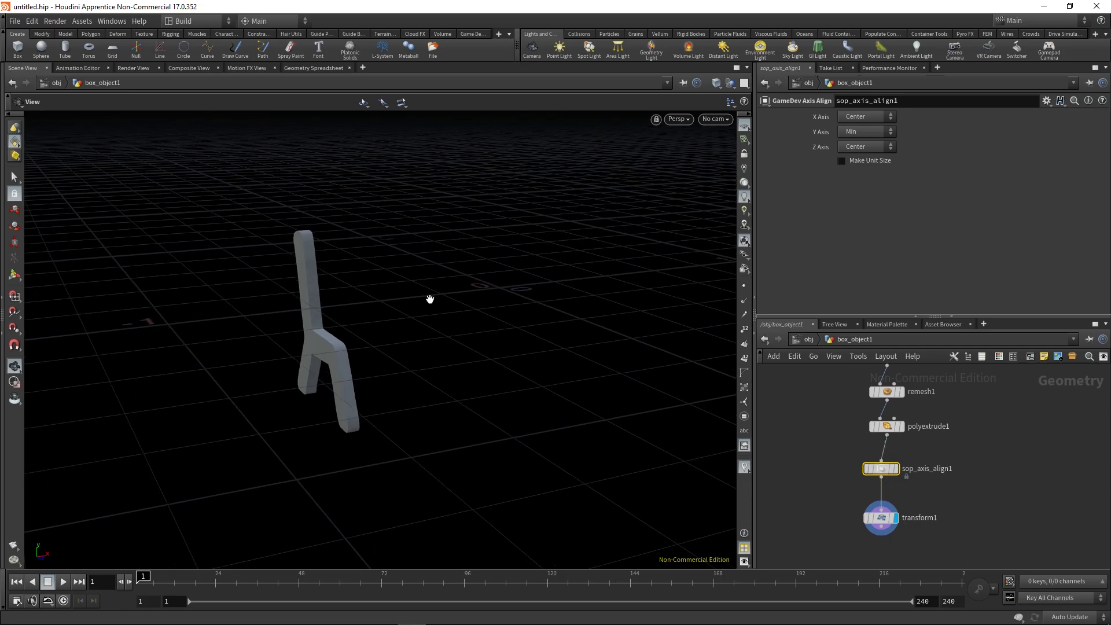
Step: Compare the bench side's placement at the Axis Align node and at the Transform node
click(896, 469)
drag(589, 313, 478, 377)
click(881, 517)
click(895, 517)
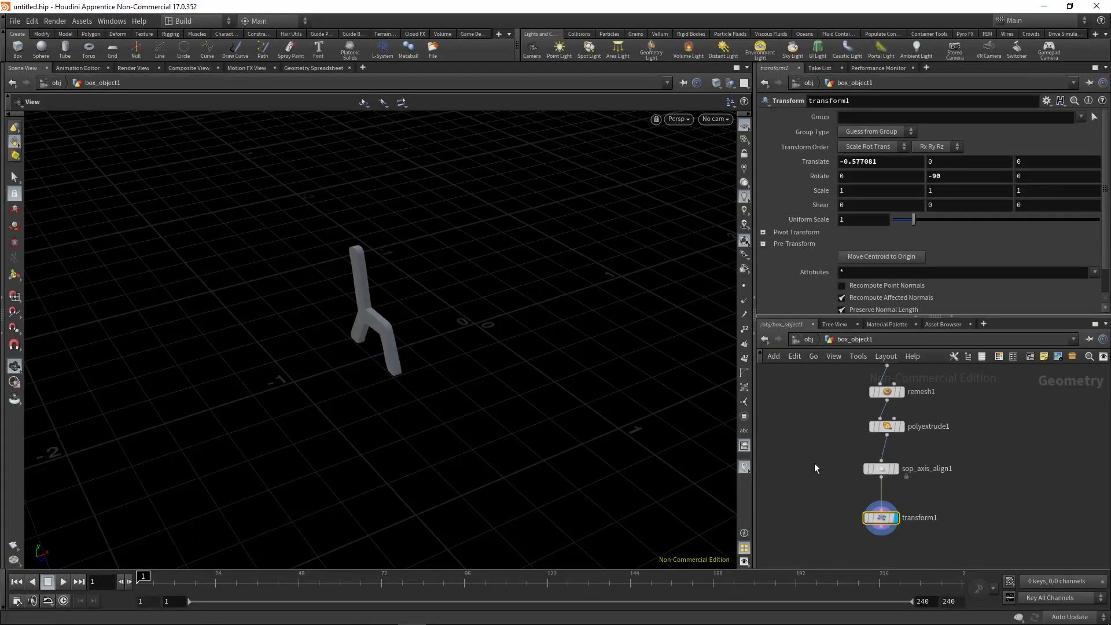
click(895, 468)
drag(521, 342, 520, 364)
click(882, 468)
click(881, 517)
click(895, 517)
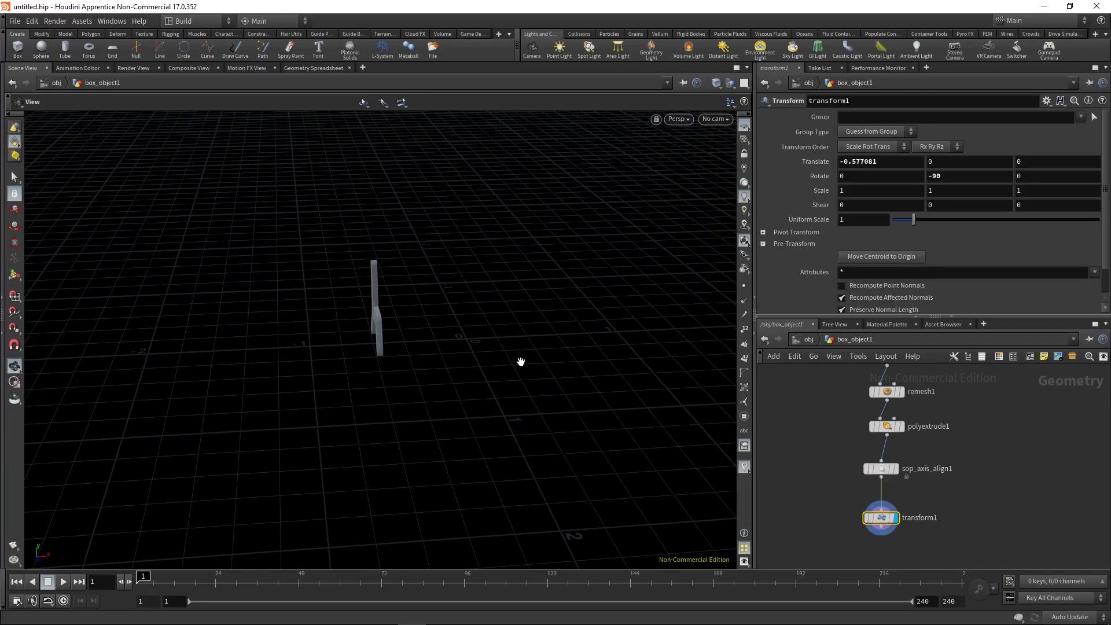
Step: Add a Mirror node after the Transform node and display it to create the second bench side
middle_drag(873, 573, 874, 532)
key(Tab)
text(mirror)
key(Return)
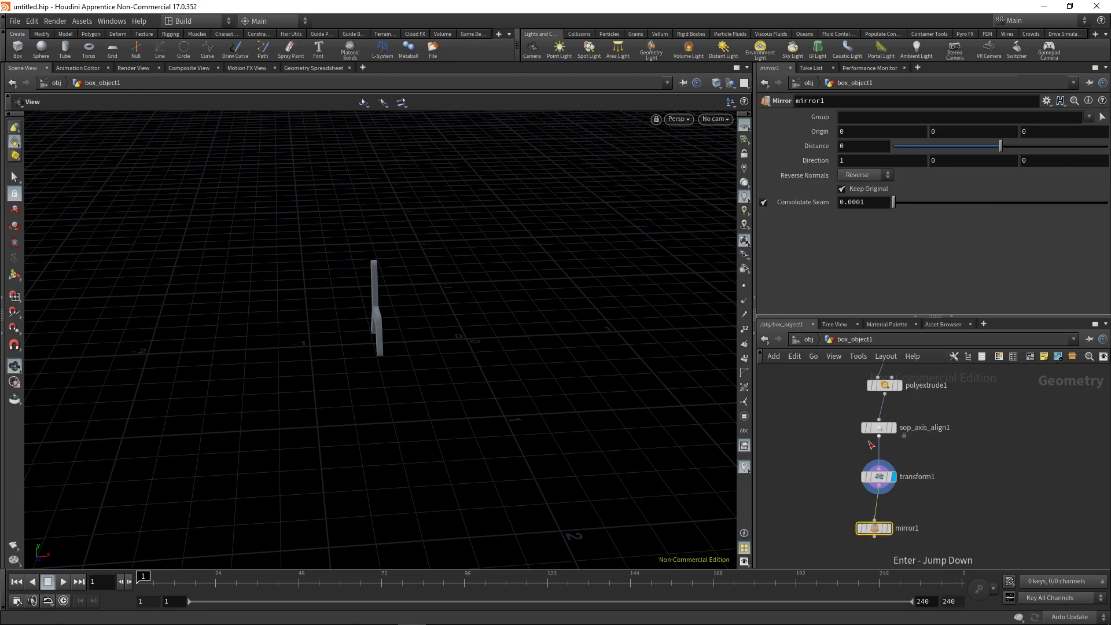
click(874, 527)
drag(538, 324, 575, 328)
Step: Move the bench side nearer the centre by setting the Transform node's X translation to about -0.402
click(873, 473)
key(Return)
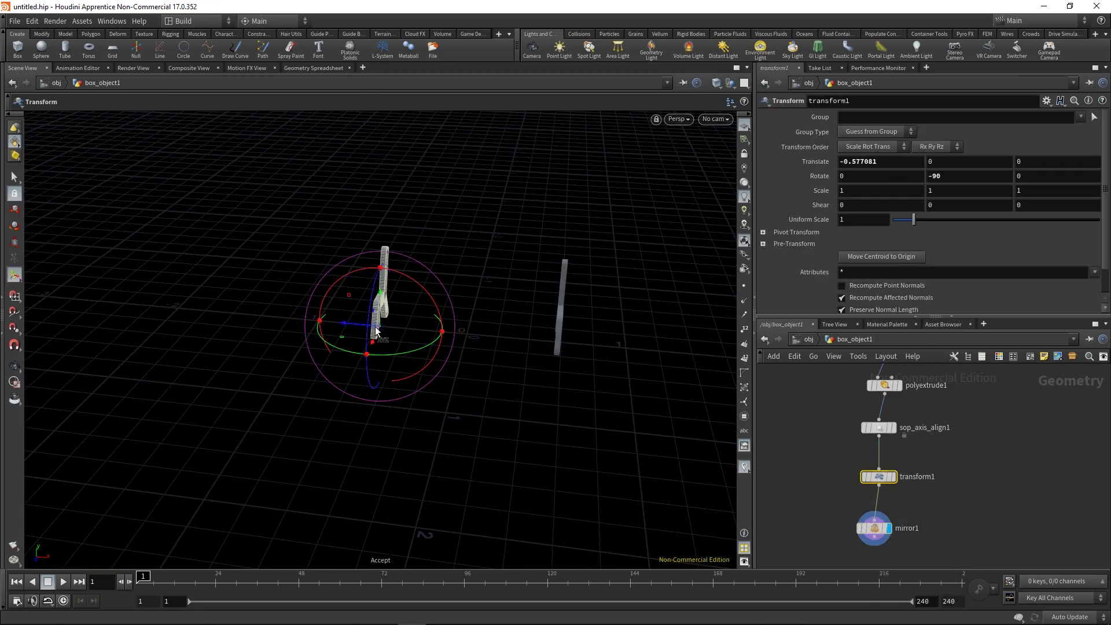
drag(346, 326, 373, 328)
key(Escape)
right_drag(376, 329, 436, 297)
drag(436, 297, 467, 362)
middle_drag(467, 362, 458, 351)
middle_drag(867, 533, 881, 486)
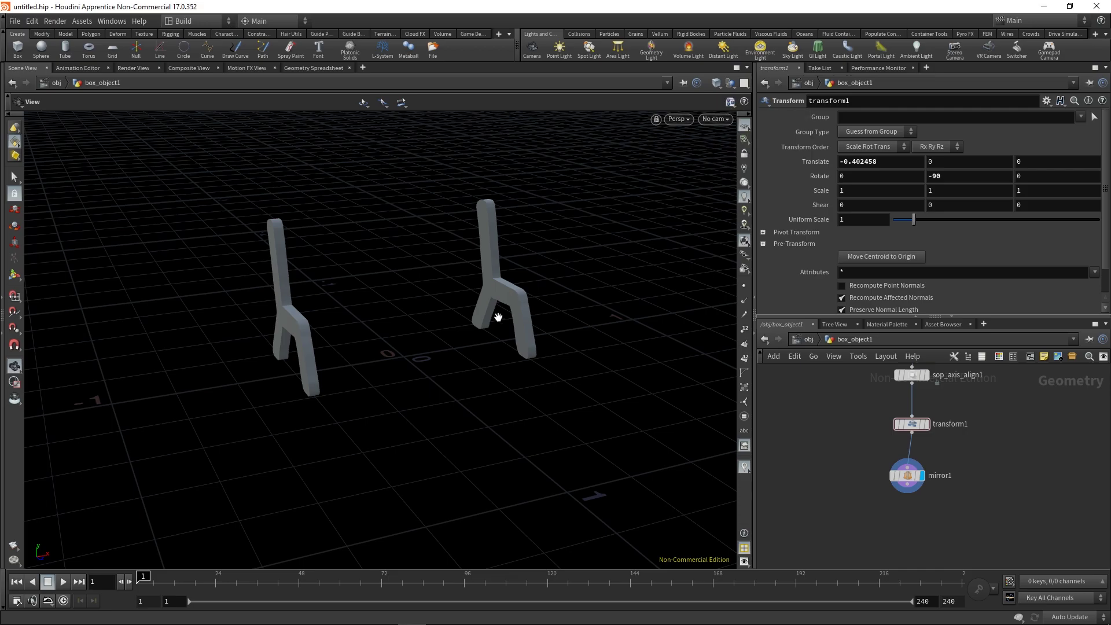
Step: Create a grid at the origin, resize it to about 1.05 by 0.25, and raise it about 0.25 to seat height
key(c)
mouse_move(486, 421)
click(441, 440)
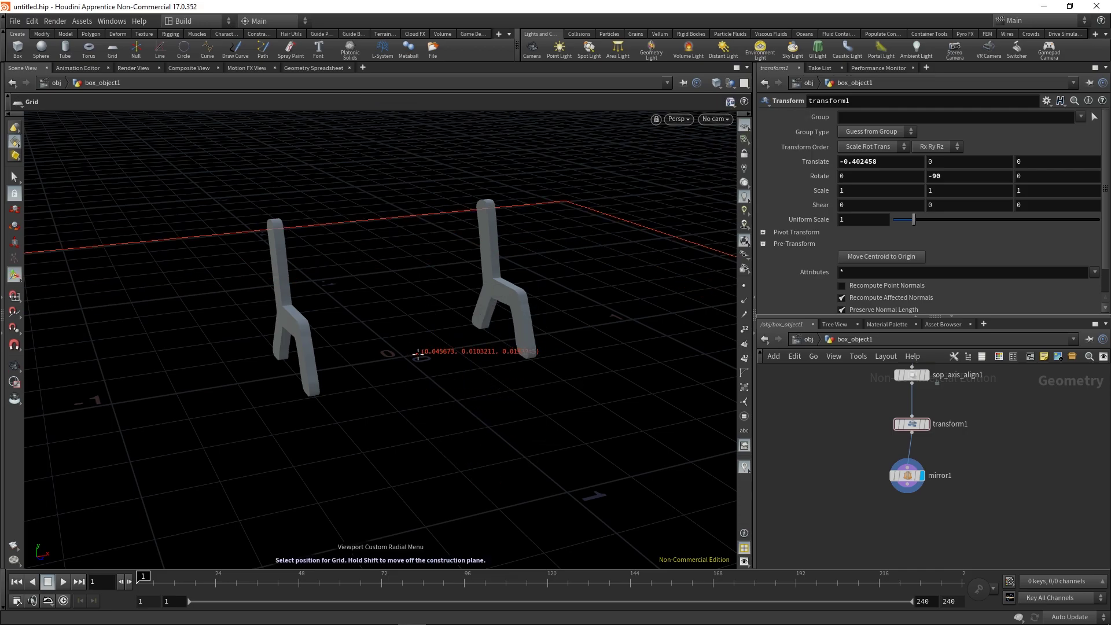
key(Return)
alt+right_drag(467, 407, 364, 439)
alt+drag(364, 439, 296, 342)
drag(540, 287, 484, 293)
key(Escape)
drag(267, 248, 441, 270)
alt+right_drag(527, 452, 570, 191)
alt+middle_drag(569, 191, 461, 319)
alt+drag(461, 318, 434, 233)
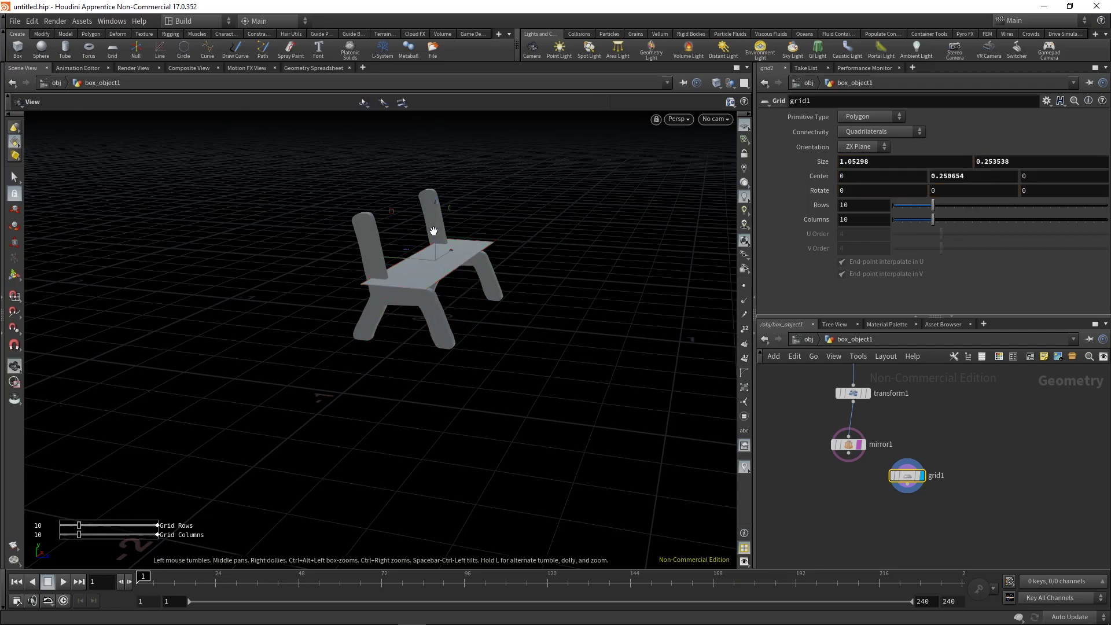
Step: Narrow the seat grid's depth to about 0.21 and centre it at about 0.23 in Y and 0.05 in Z
alt+right_drag(433, 233, 419, 209)
alt+drag(419, 208, 412, 258)
mouse_move(426, 324)
mouse_down()
mouse_move(442, 322)
mouse_move(423, 325)
mouse_up()
alt+drag(423, 325, 396, 329)
Step: Show the wireframe on the shaded geometry and set the seat grid's rows and columns to 2
key(s)
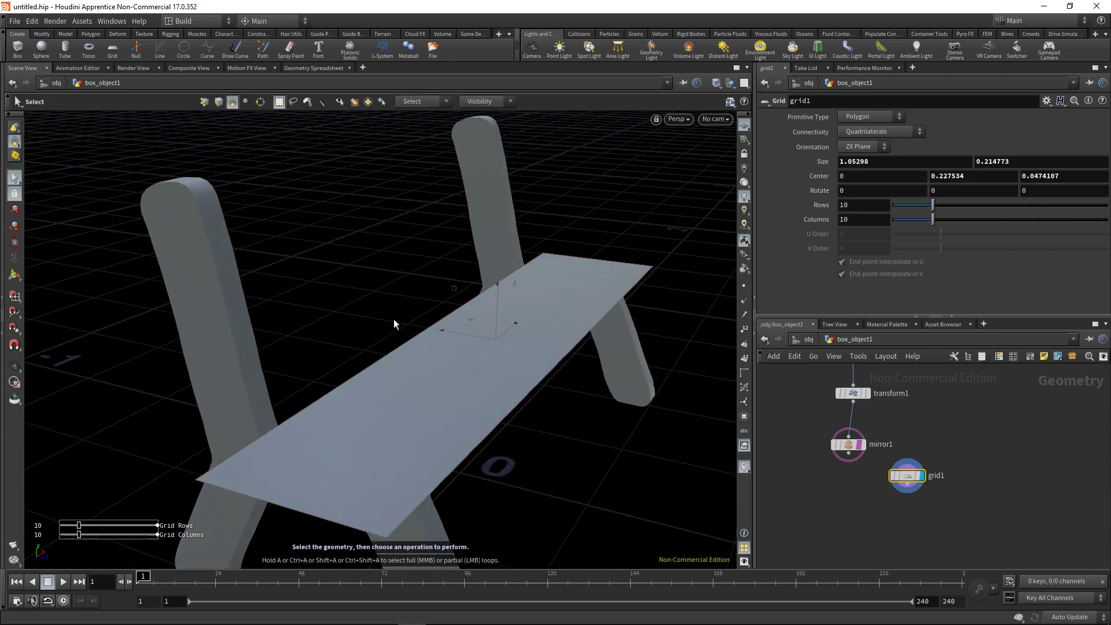
key(3)
key(shift+w)
alt+drag(516, 370, 561, 331)
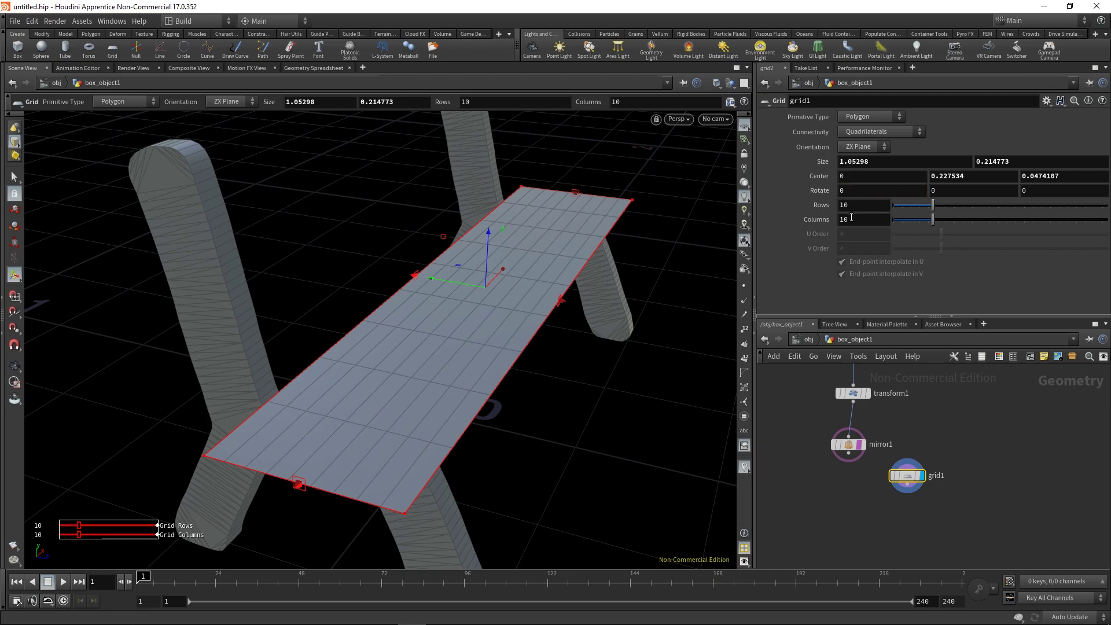
key(BackSpace)
key(BackSpace)
text(2)
key(Tab)
key(Return)
Step: Select the seat grid's rear edge and extrude it by a distance of about 0.006
key(s)
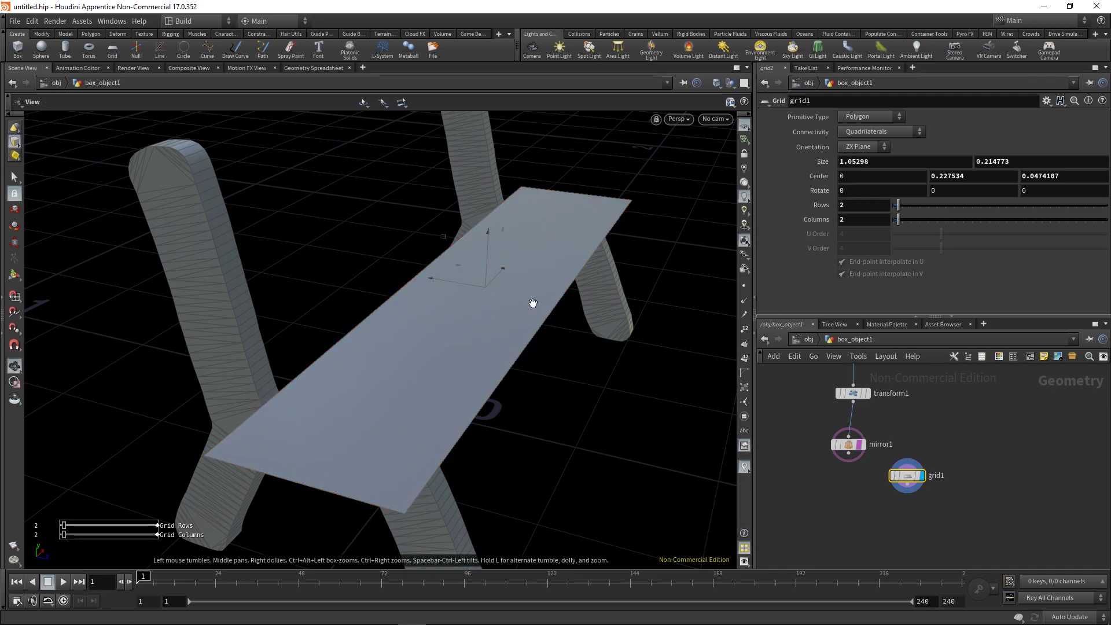
drag(531, 303, 483, 308)
click(434, 308)
key(q)
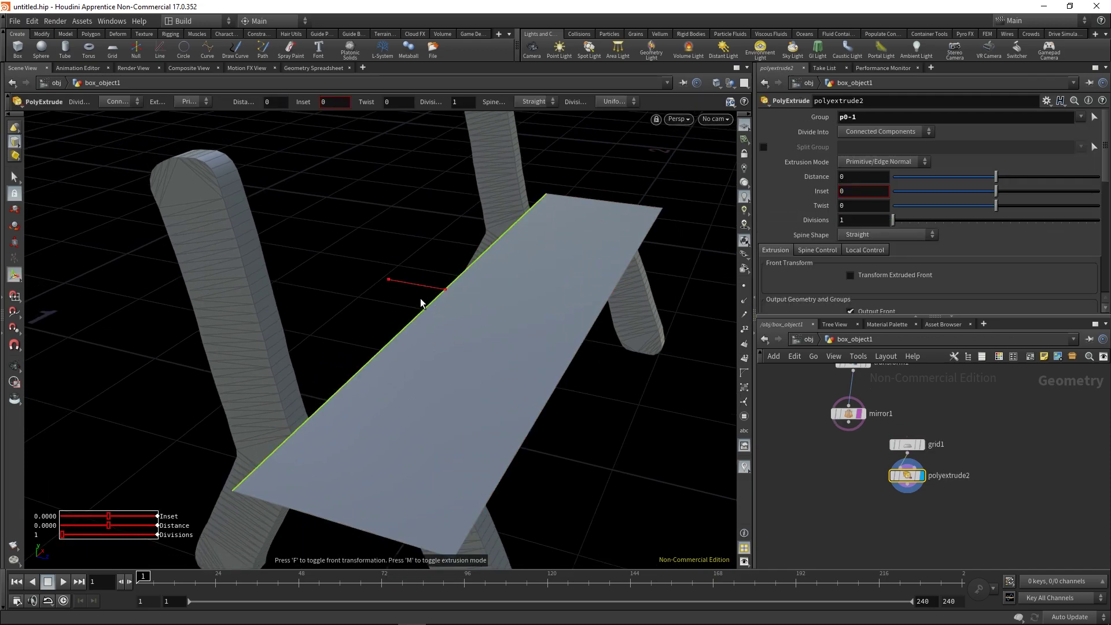
drag(420, 289, 484, 315)
Step: Move the extruded rear edge up about 0.28 and back about 0.05 to form the backrest
key(e)
key(shift+w)
key(shift+w)
key(shift+w)
key(shift+w)
key(t)
drag(452, 268, 461, 95)
alt+drag(448, 254, 509, 253)
drag(447, 207, 511, 151)
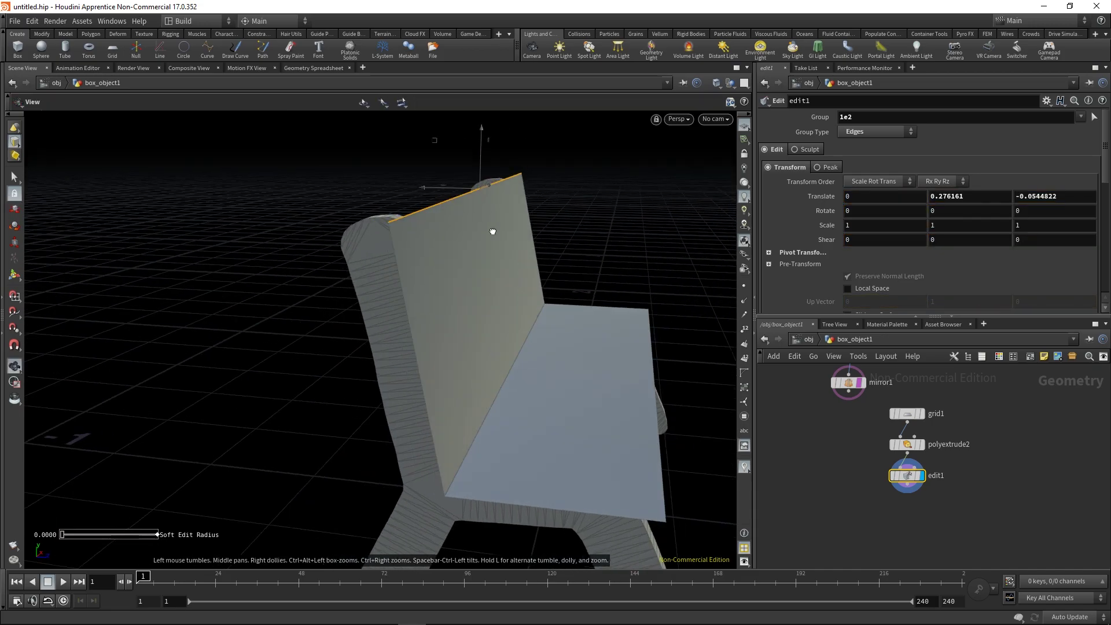
drag(492, 231, 520, 301)
Step: Add a Group Create node after the Edit node, display it, and set its group type to Edges
click(906, 443)
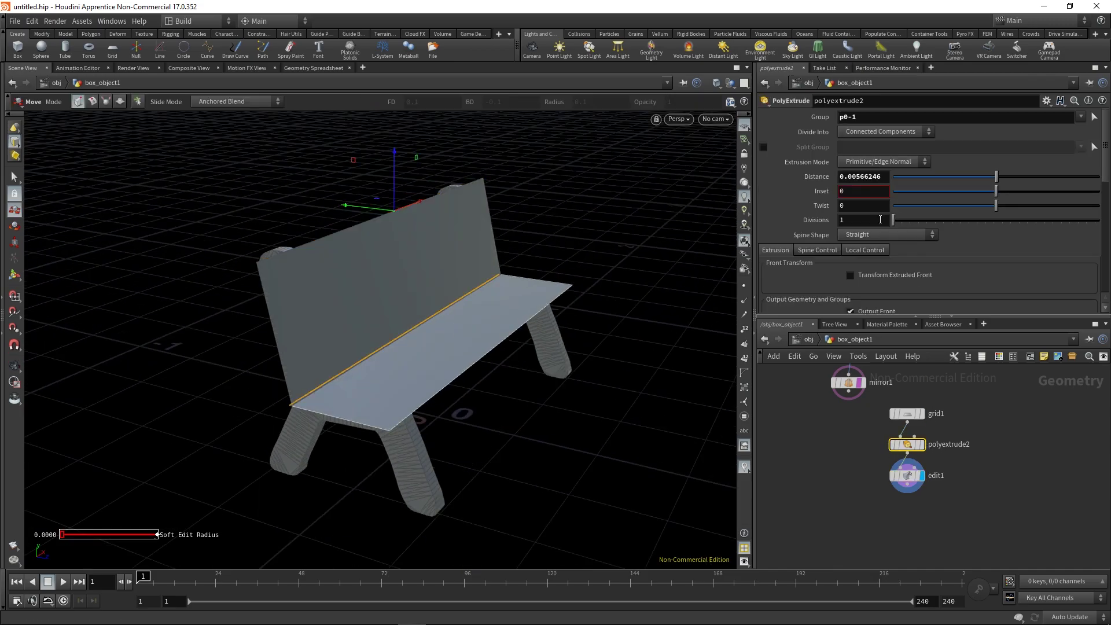
drag(399, 295, 663, 392)
click(906, 486)
click(901, 526)
click(869, 303)
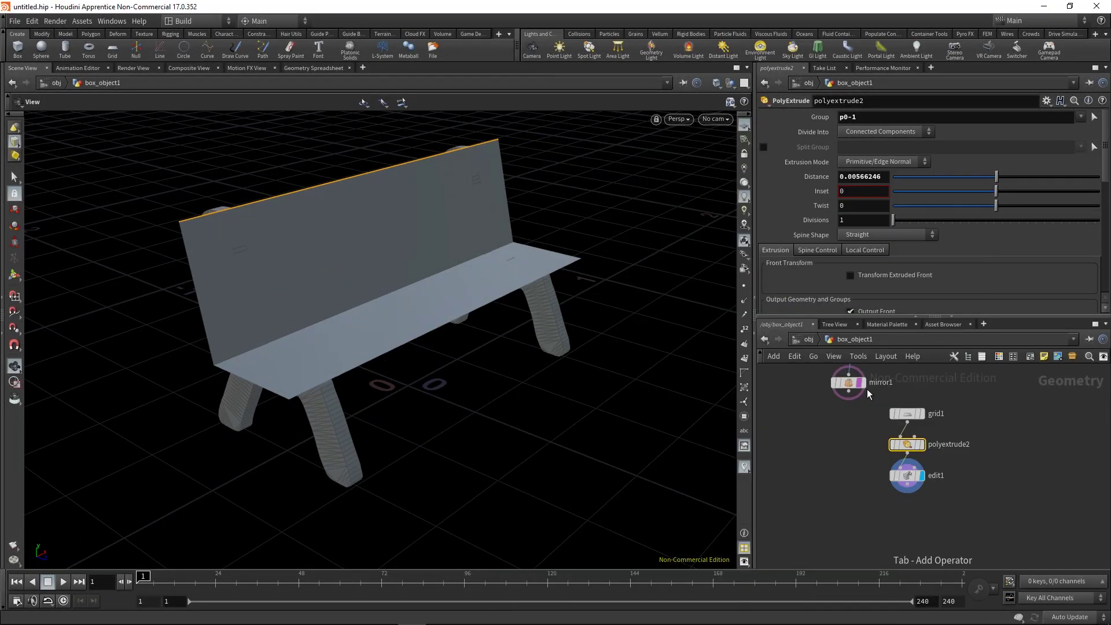
click(865, 131)
click(865, 134)
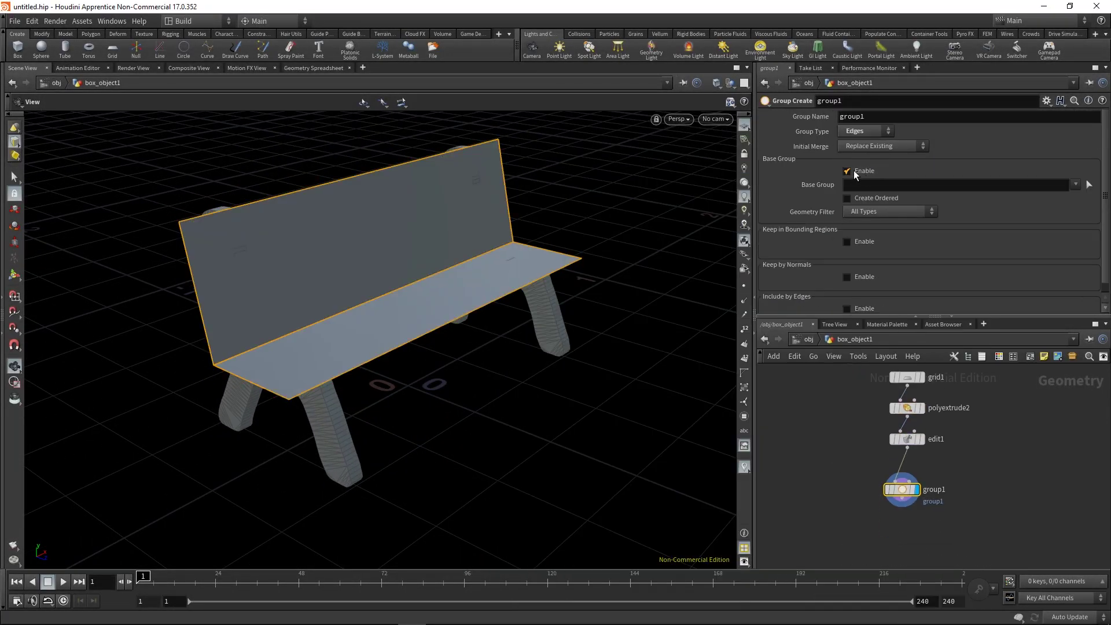
Step: Disable the base group and include edges by a maximum edge length of 0.36 to capture the short side edges
click(865, 270)
scroll(1099, 196, down, 3)
click(768, 247)
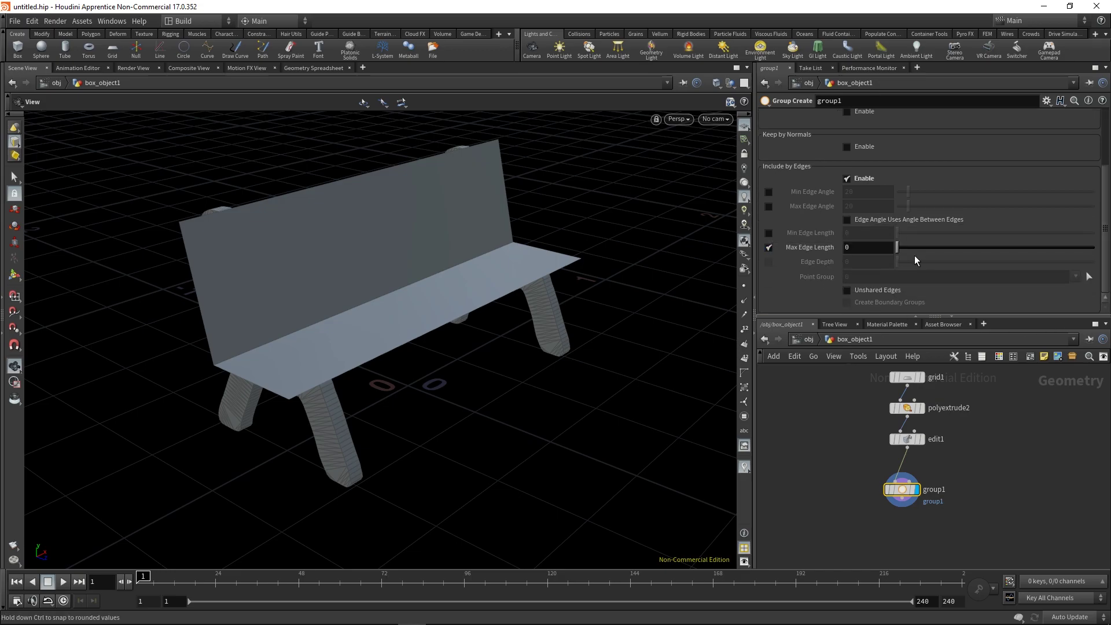
drag(914, 256, 899, 249)
middle_drag(886, 249, 887, 280)
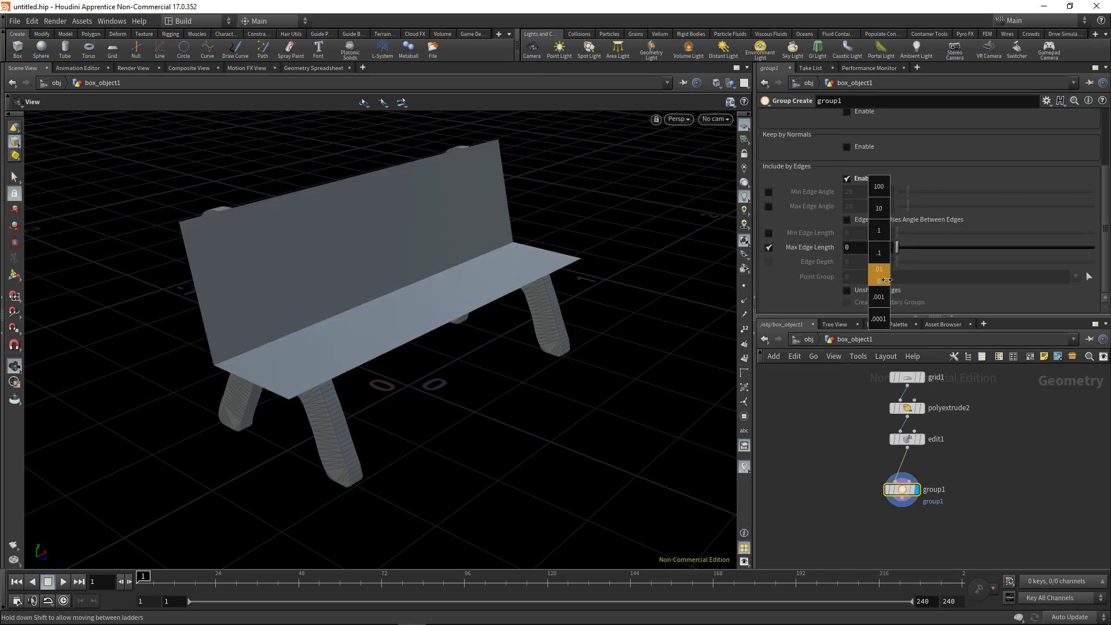
middle_drag(1068, 245, 1067, 244)
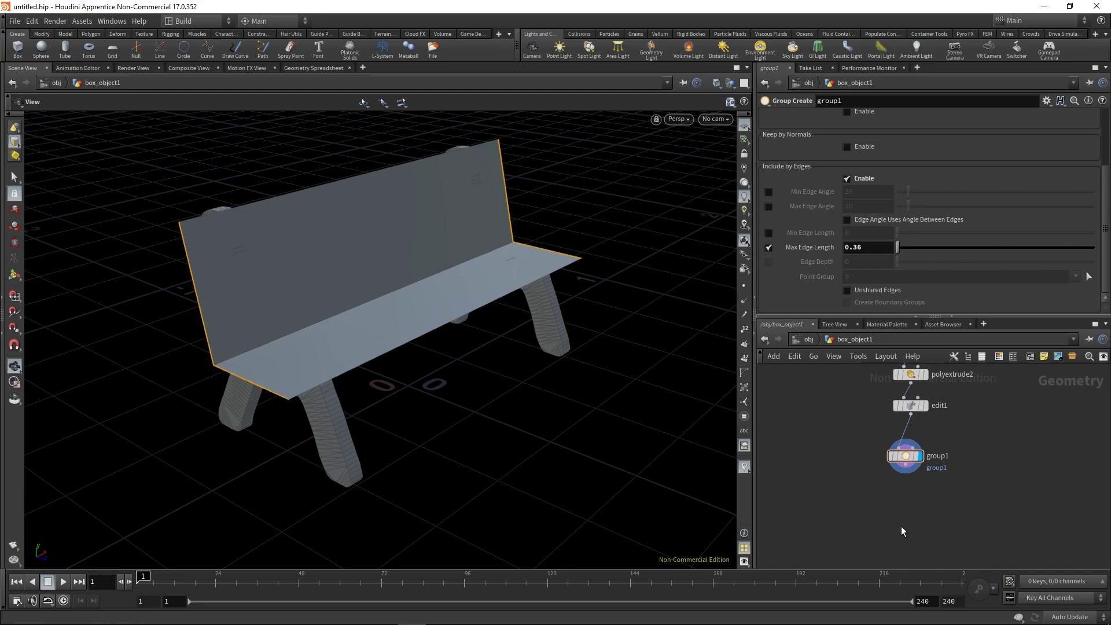
Step: Add a Divide Edges node after the Group Create node and display it
key(Tab)
text(mi)
key(BackSpace)
key(BackSpace)
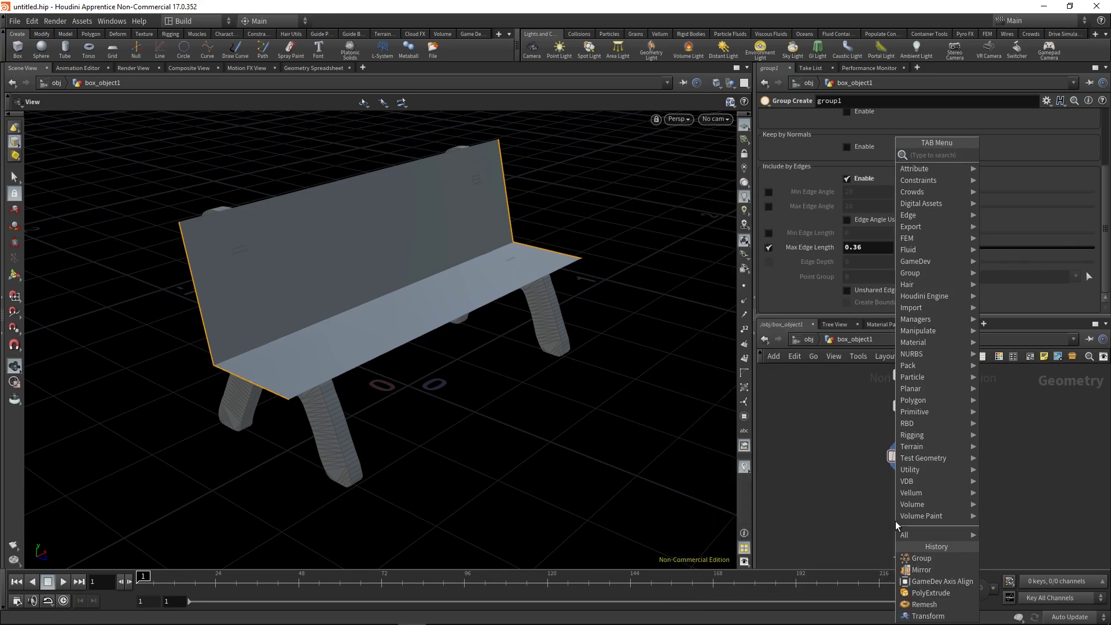
text(divi)
key(Down)
key(Return)
key(Return)
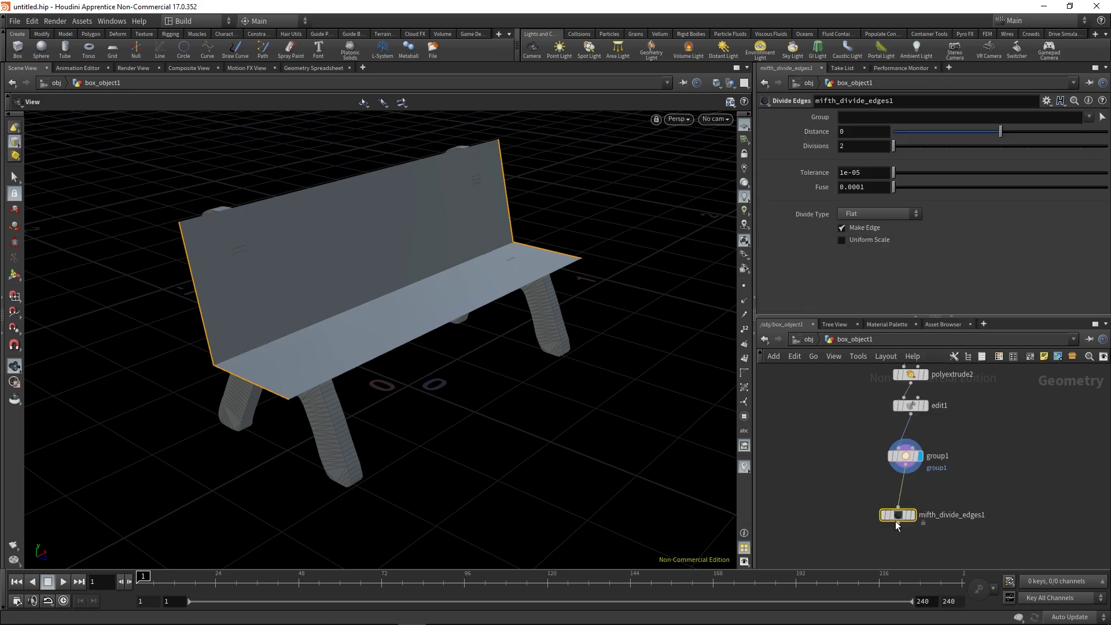
drag(842, 485, 935, 550)
key(r)
Step: Rename the edge group to side_edges in the Group Create node
click(899, 455)
scroll(892, 108, up, 3)
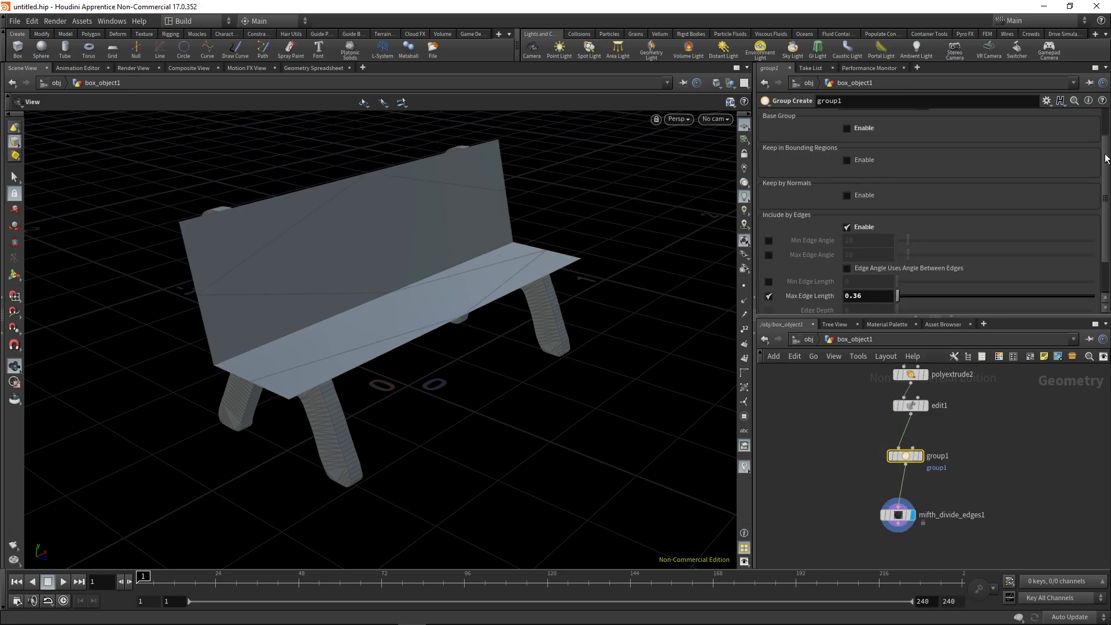
double_click(969, 120)
text(side_edges)
key(Return)
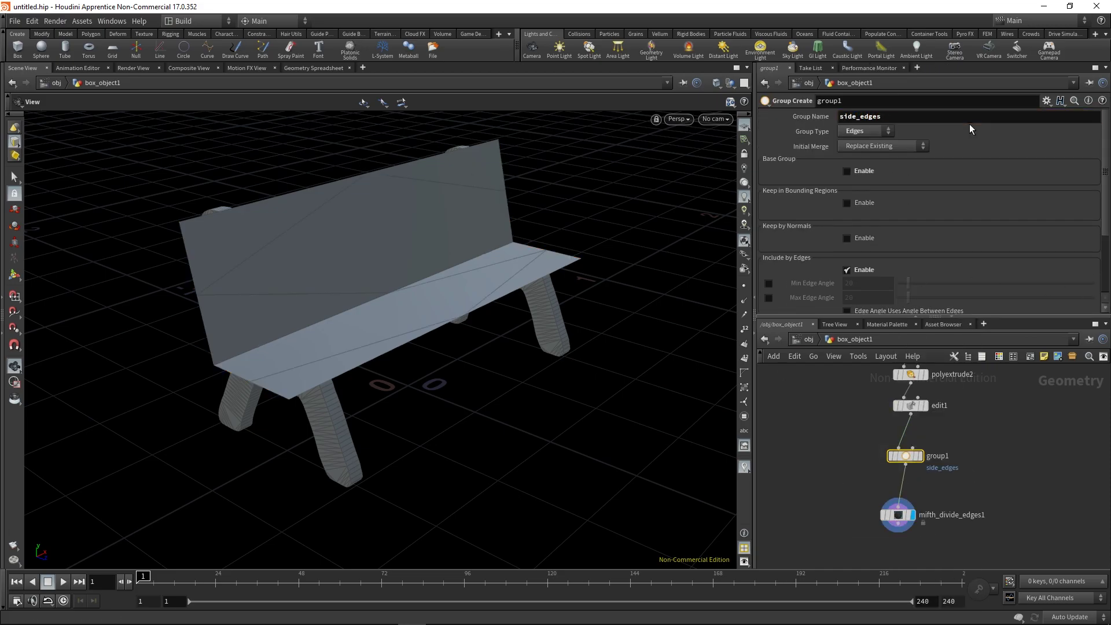
Step: Limit the Divide Edges node to the side_edges group and set its divisions to 3
click(897, 514)
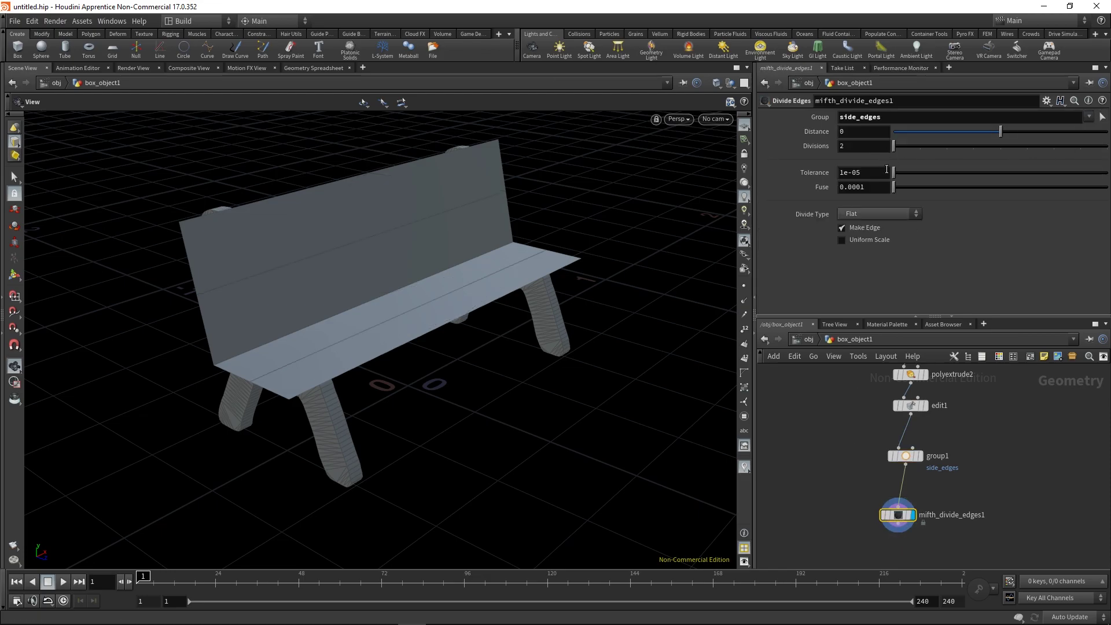
drag(406, 293, 421, 285)
drag(898, 514, 854, 512)
drag(454, 232, 412, 236)
alt+right_drag(412, 236, 441, 283)
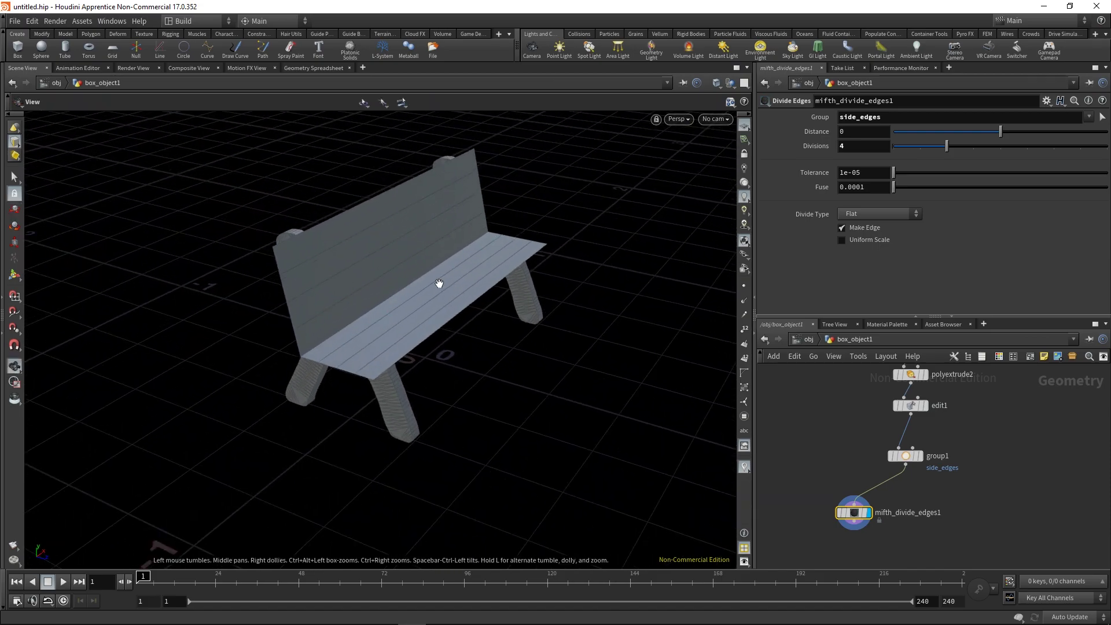
key(shift+w)
alt+drag(446, 305, 482, 286)
drag(947, 146, 925, 151)
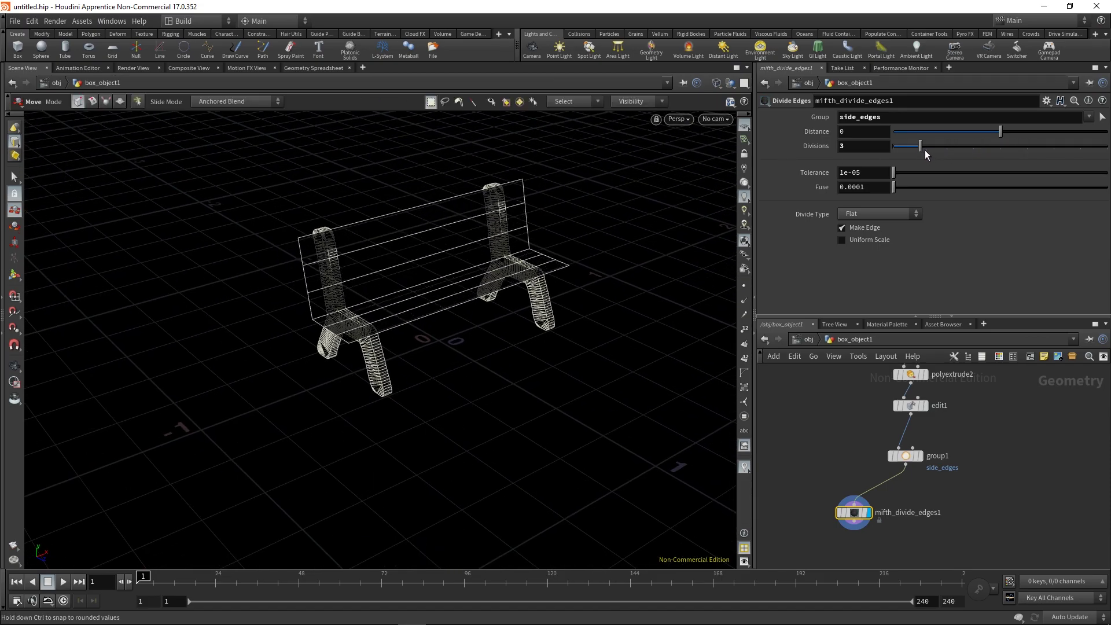
Step: Branch an Edge Divide node off the Group Create node, display it, and apply it to side_edges with 6 divisions
middle_drag(931, 445, 886, 435)
click(860, 456)
key(Tab)
text(div)
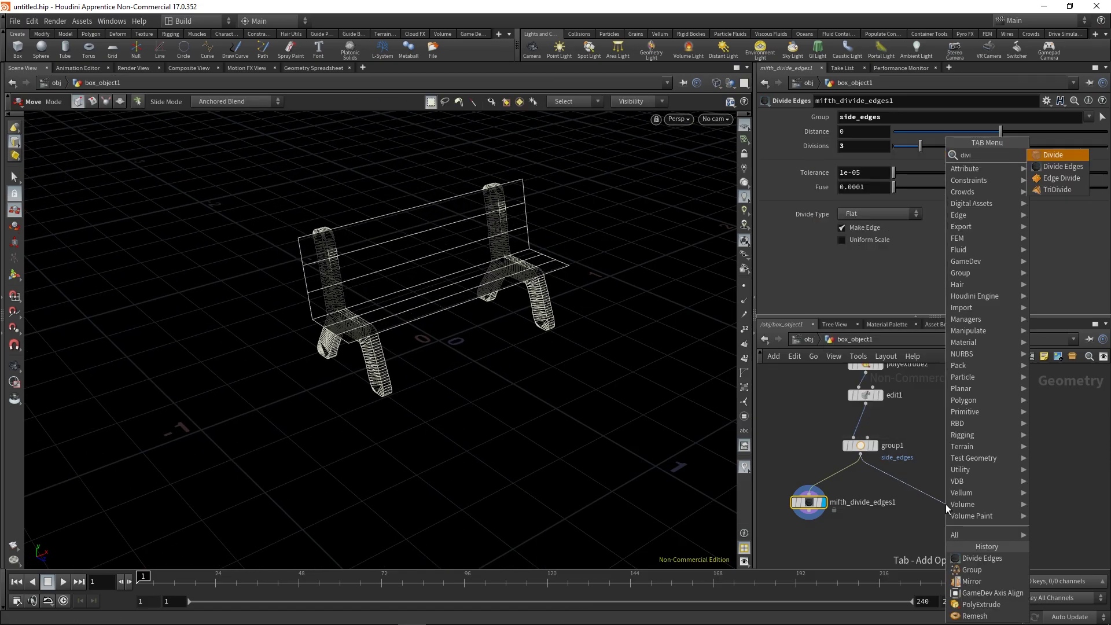
key(Down)
key(Down)
key(Return)
click(960, 503)
click(1089, 117)
click(1078, 131)
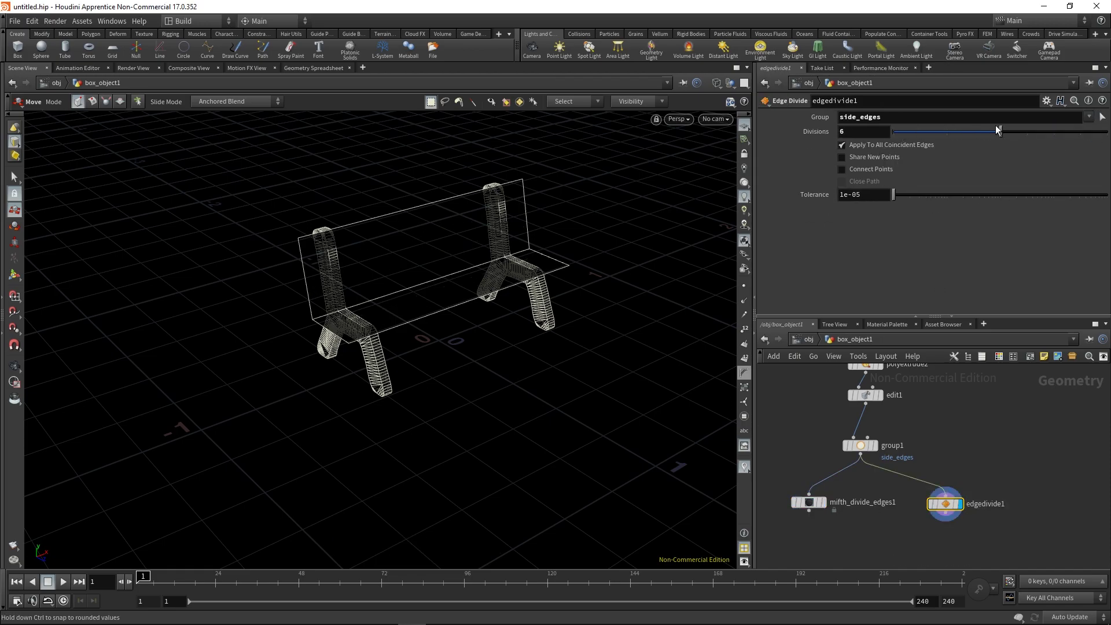
Step: Enable Share New Points and Connect Points on the Edge Divide node and set its divisions to 3
mouse_move(530, 316)
alt+right_down()
mouse_move(501, 323)
mouse_move(526, 334)
alt+right_up()
key(shift+w)
mouse_move(526, 334)
alt+mouse_down()
mouse_move(476, 337)
mouse_move(541, 330)
alt+mouse_up()
alt+right_drag(541, 330, 536, 408)
drag(536, 408, 503, 414)
key(t)
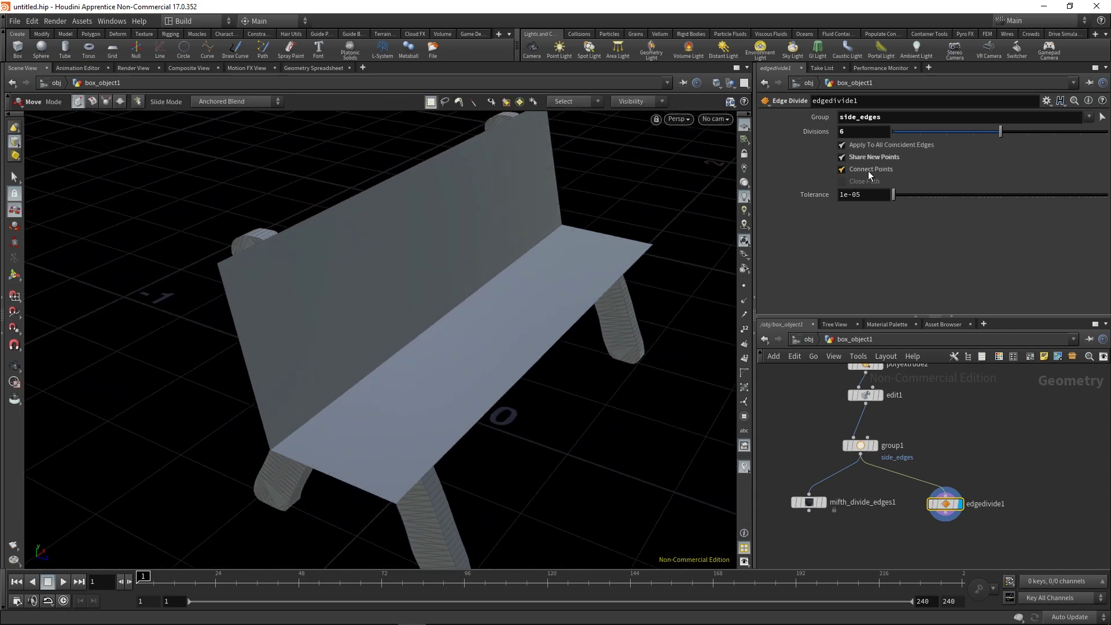
click(865, 181)
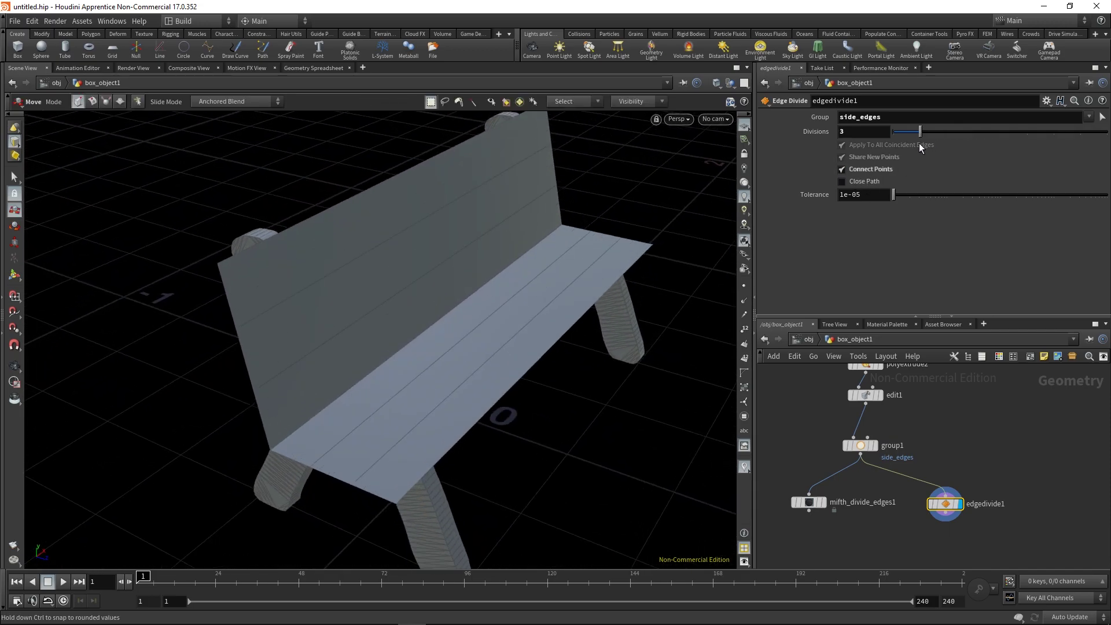
Step: Set the Edge Divide node's divisions to 4 and switch the display back to the Divide Edges node
alt+right_drag(696, 236, 403, 323)
alt+drag(404, 322, 355, 297)
middle_drag(882, 546, 946, 502)
click(888, 458)
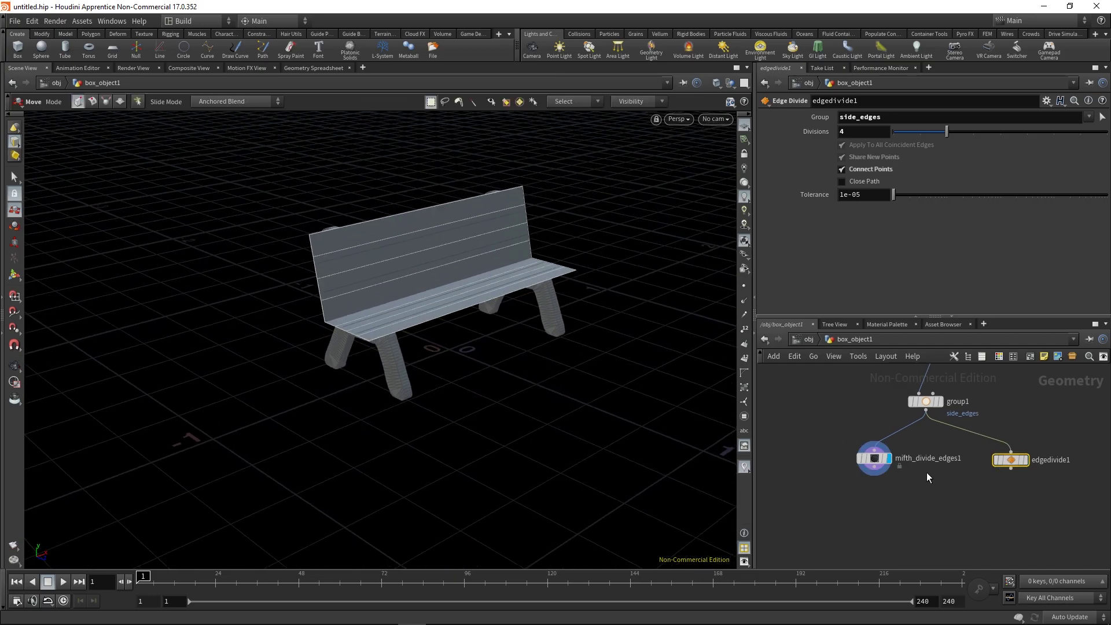
Step: Delete the unused Edge Divide node and place the Divide Edges node directly below the Group Create node
click(874, 458)
alt+drag(606, 362, 523, 295)
alt+right_drag(523, 295, 479, 297)
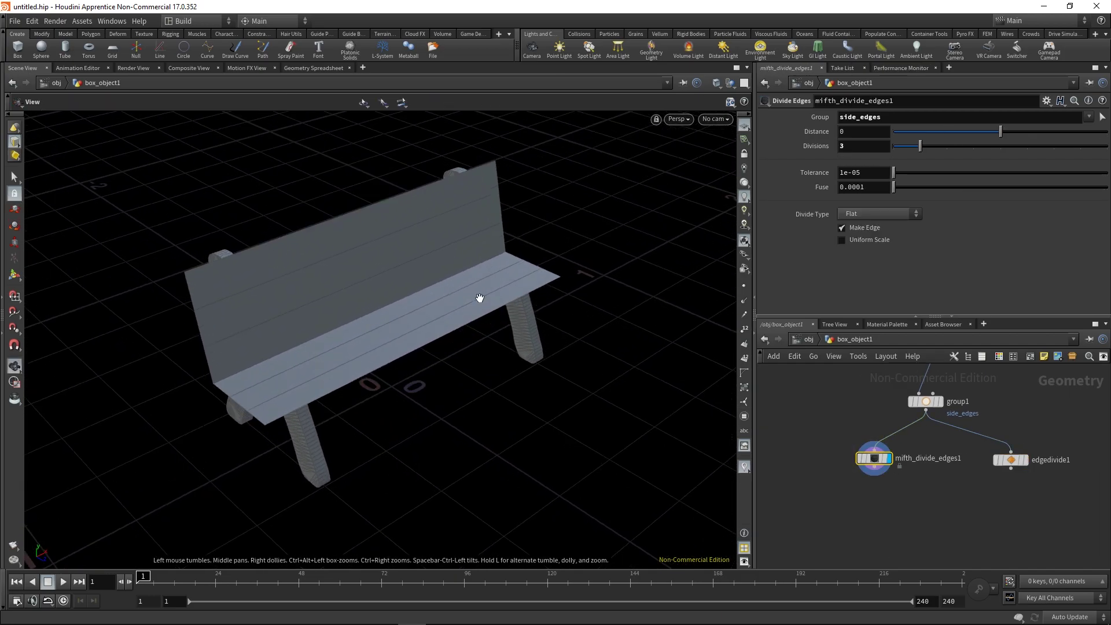
alt+drag(479, 298, 446, 302)
middle_drag(875, 460, 819, 453)
click(955, 452)
key(Delete)
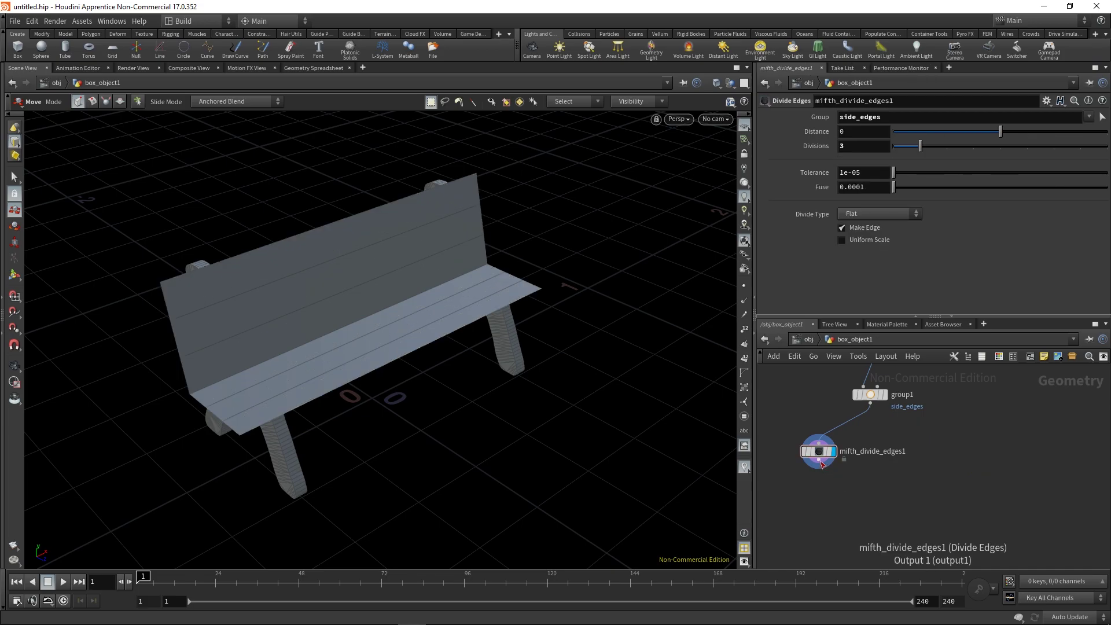
drag(819, 461, 870, 453)
middle_drag(793, 469, 810, 428)
mouse_move(408, 272)
alt+mouse_down()
mouse_move(439, 241)
mouse_move(414, 255)
alt+mouse_up()
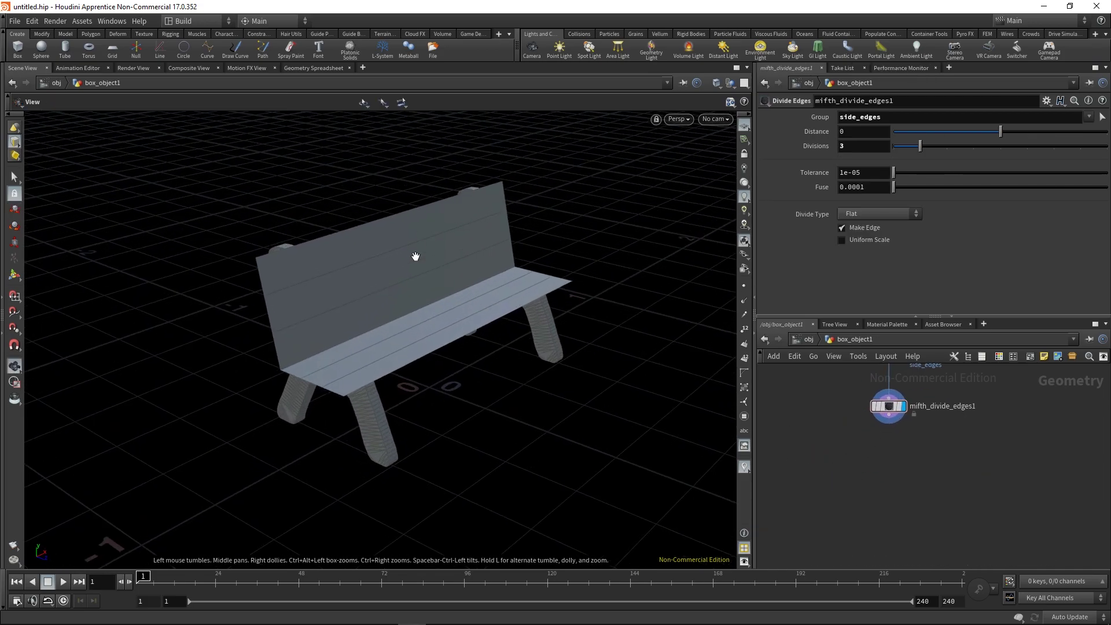
Step: Add a PolyBevel node after the Divide Edges node and display it
click(889, 414)
key(Tab)
text(beve)
click(977, 155)
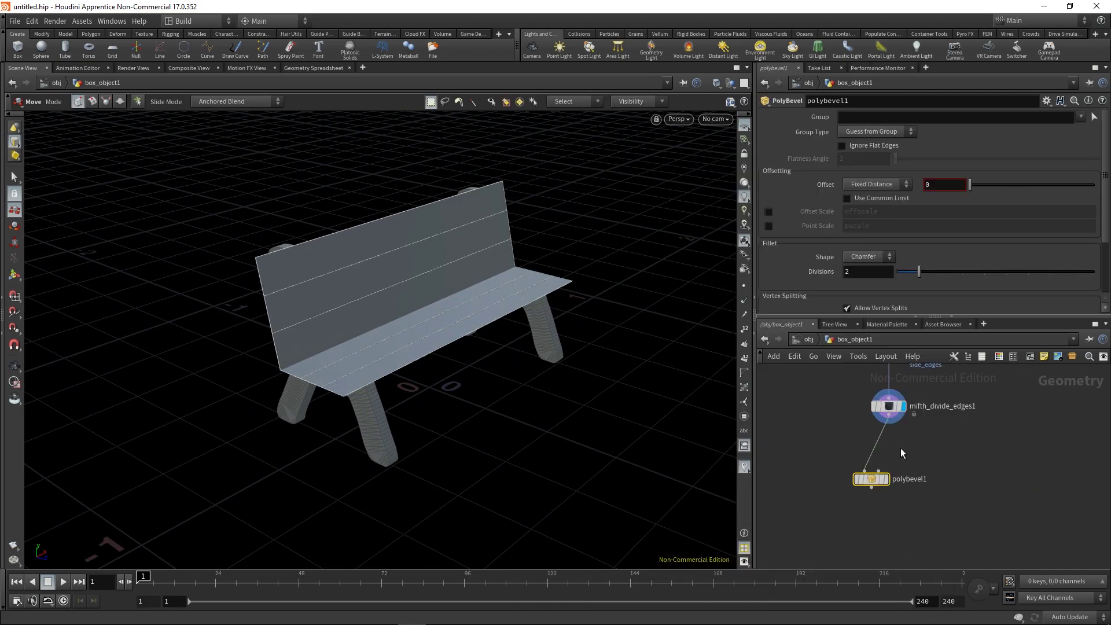
click(886, 479)
Step: Set the PolyBevel node's offset to 0.009 and its fillet shape to None to open gaps between the planks
middle_drag(940, 185, 910, 273)
click(879, 257)
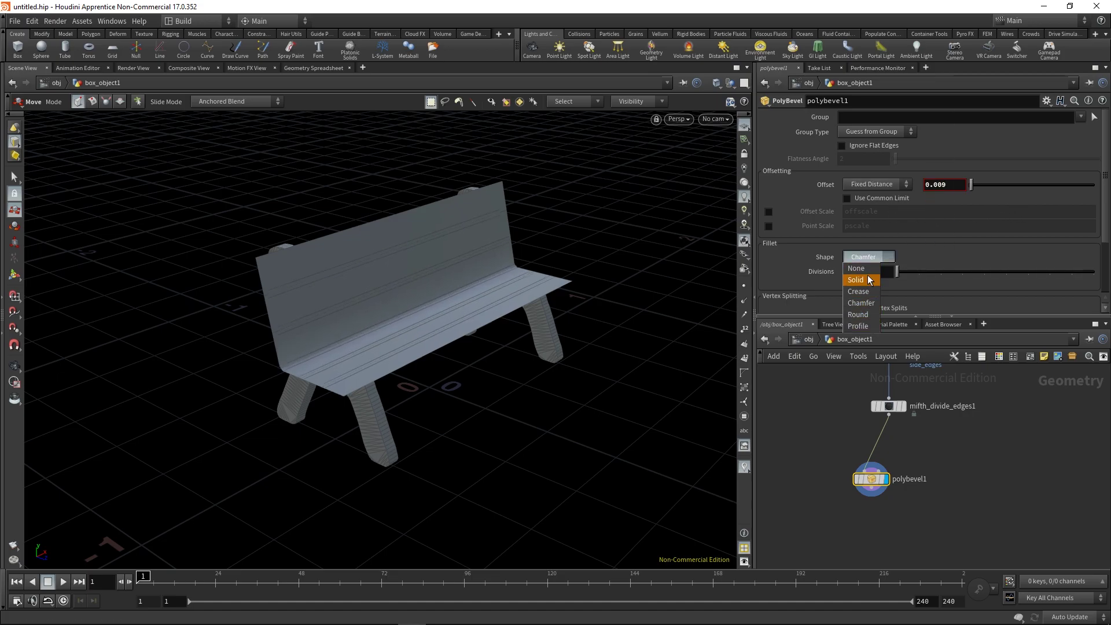
click(856, 268)
key(Escape)
drag(586, 382, 440, 220)
Step: Add a PolyExtrude node after the PolyBevel and set its distance to 0.017 to thicken the planks
key(Tab)
text(ext)
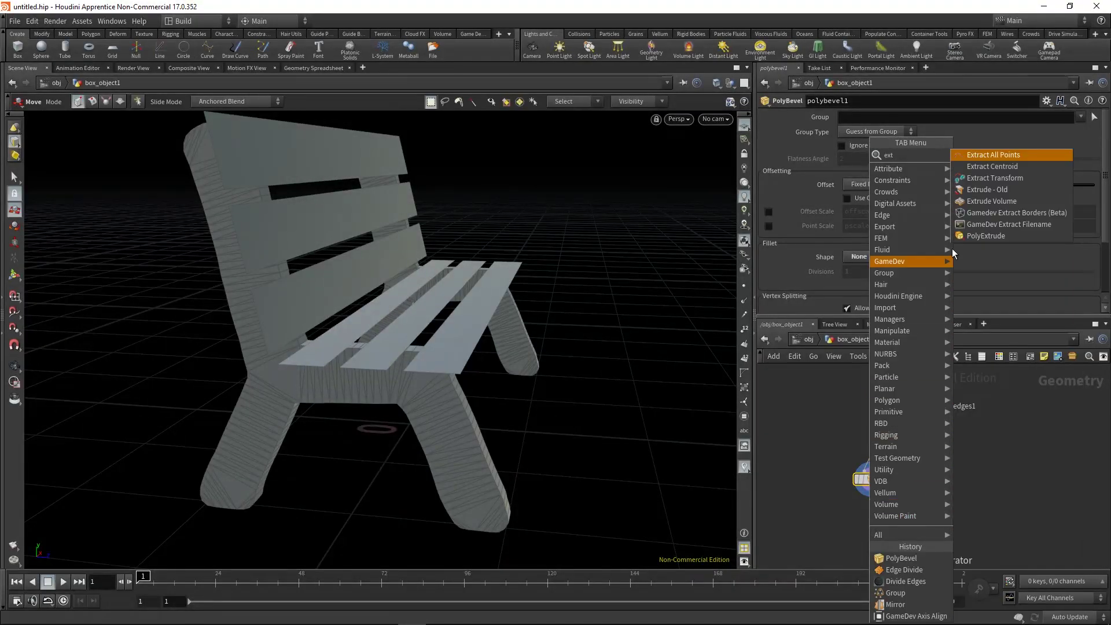
click(985, 236)
click(914, 477)
middle_drag(879, 177, 804, 220)
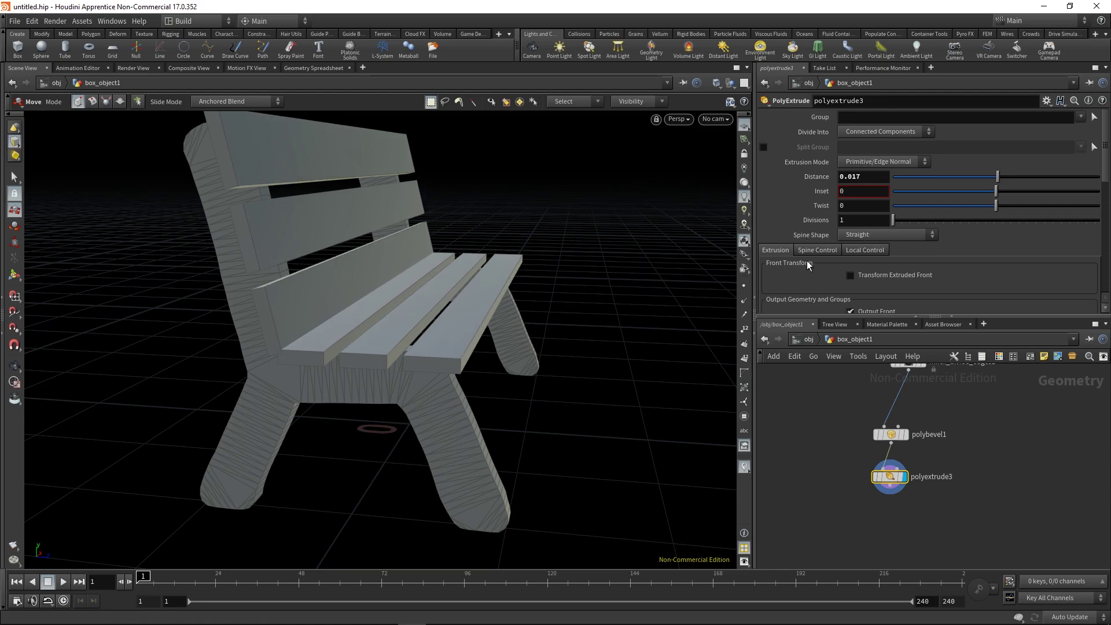
Step: Set the PolyBevel offset to 0.011, check the plank corners from the side, and display the PolyBevel node alone
click(891, 434)
middle_drag(943, 184, 969, 227)
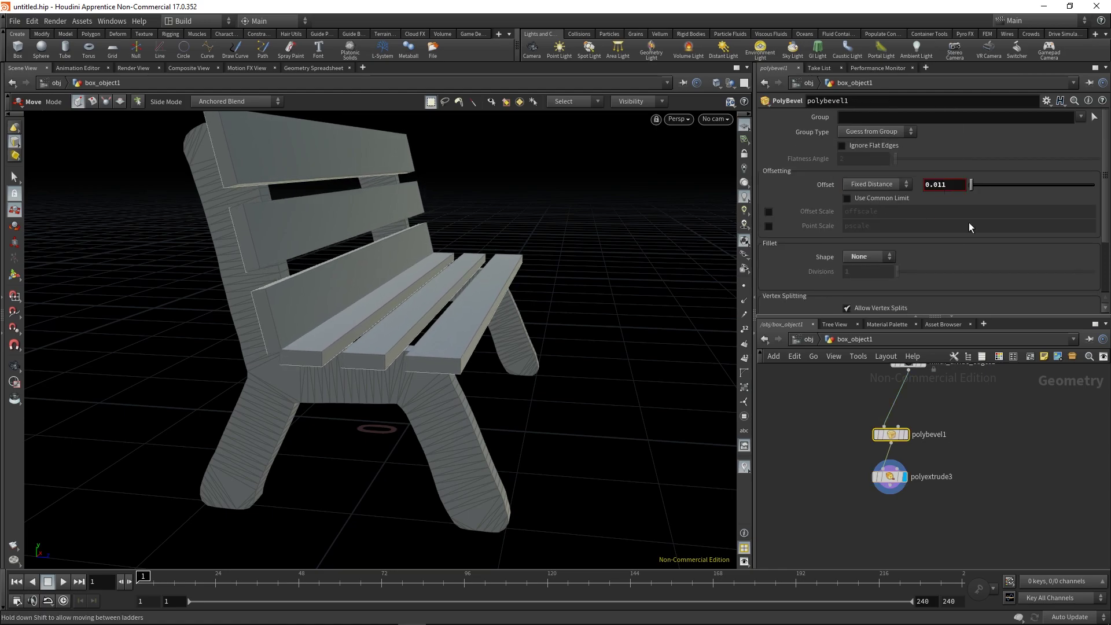
alt+drag(359, 295, 487, 277)
right_drag(487, 278, 482, 330)
drag(483, 329, 482, 288)
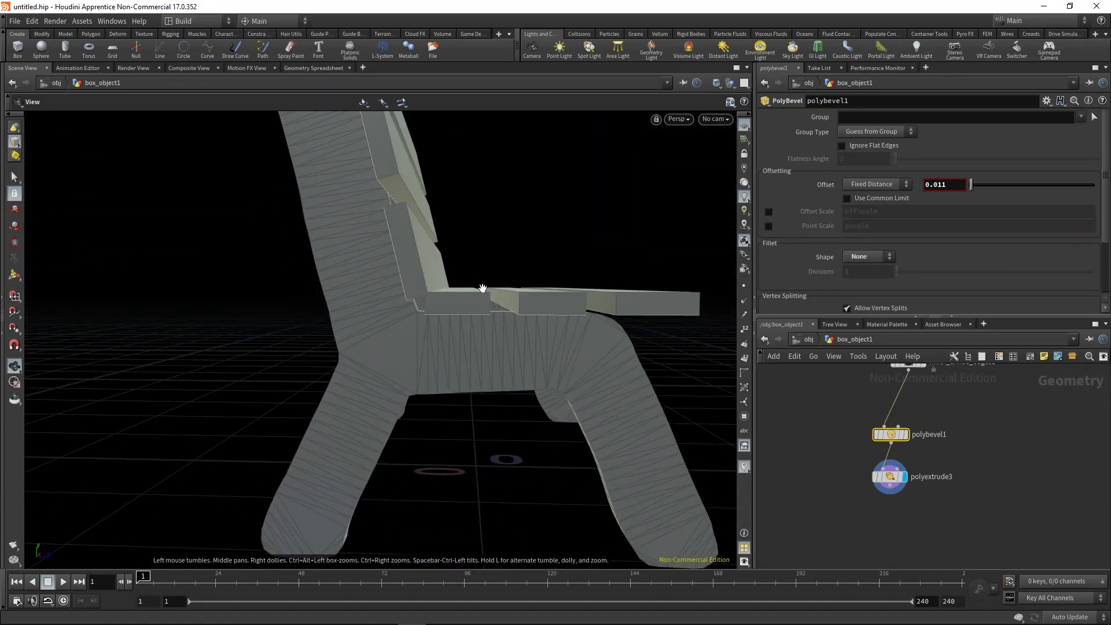
click(903, 434)
drag(624, 372, 453, 300)
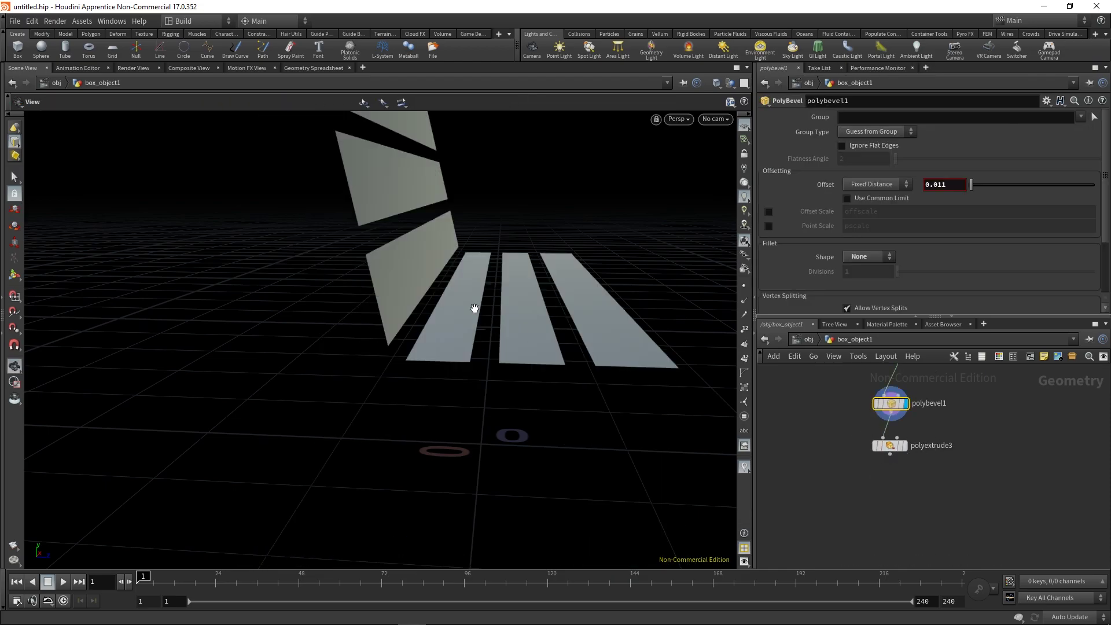
Step: Select the seat and backrest node chain, starting at the Grid node, and move it beside the side-profile chain
middle_drag(841, 432, 852, 523)
right_drag(859, 456, 851, 426)
middle_drag(852, 425, 855, 452)
right_drag(846, 441, 885, 426)
drag(942, 399, 867, 544)
drag(904, 448, 954, 379)
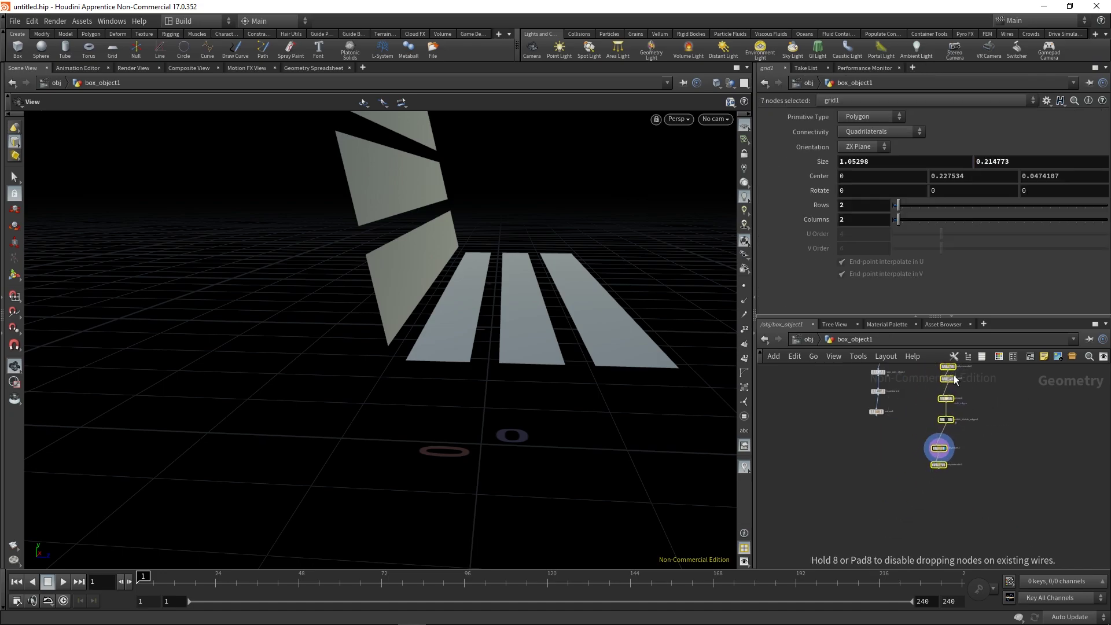
key(ctrl+z)
Step: Add a Merge node below the two node chains and feed it with the PolyBevel output
middle_drag(945, 399, 905, 460)
right_drag(904, 460, 880, 472)
drag(876, 493, 909, 411)
right_drag(859, 512, 875, 495)
middle_drag(876, 495, 885, 479)
click(886, 498)
scroll(890, 487, up, 5)
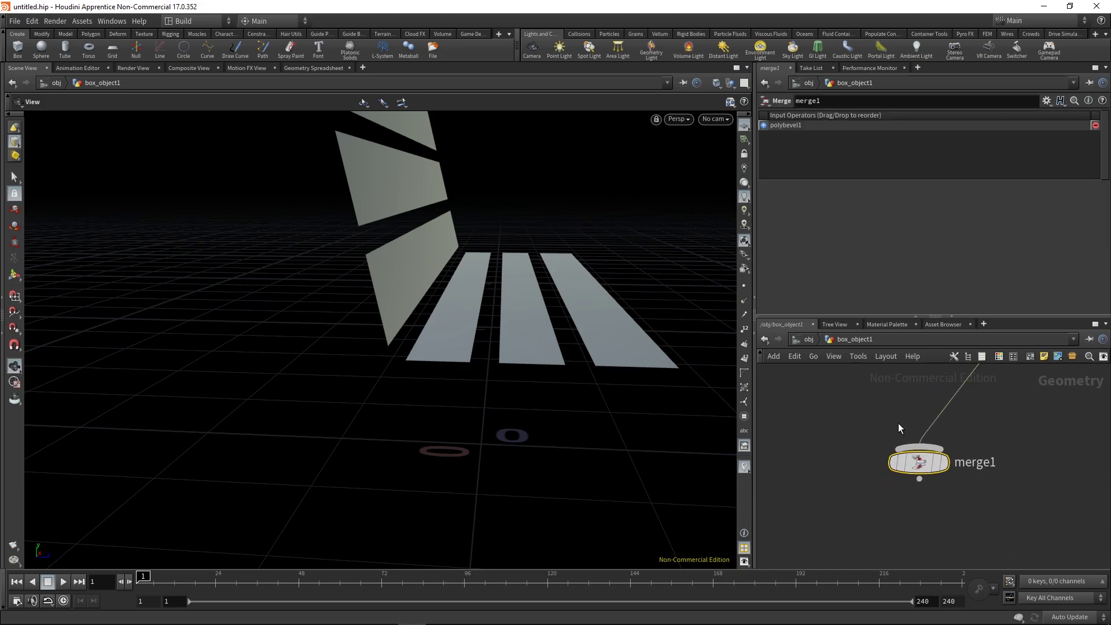
Step: Wire the side profiles' Mirror node into the Merge node alongside the PolyBevel
middle_drag(897, 422, 889, 448)
scroll(890, 447, down, 3)
key(y)
drag(888, 448, 948, 462)
drag(807, 372, 900, 421)
shift+drag(940, 408, 943, 452)
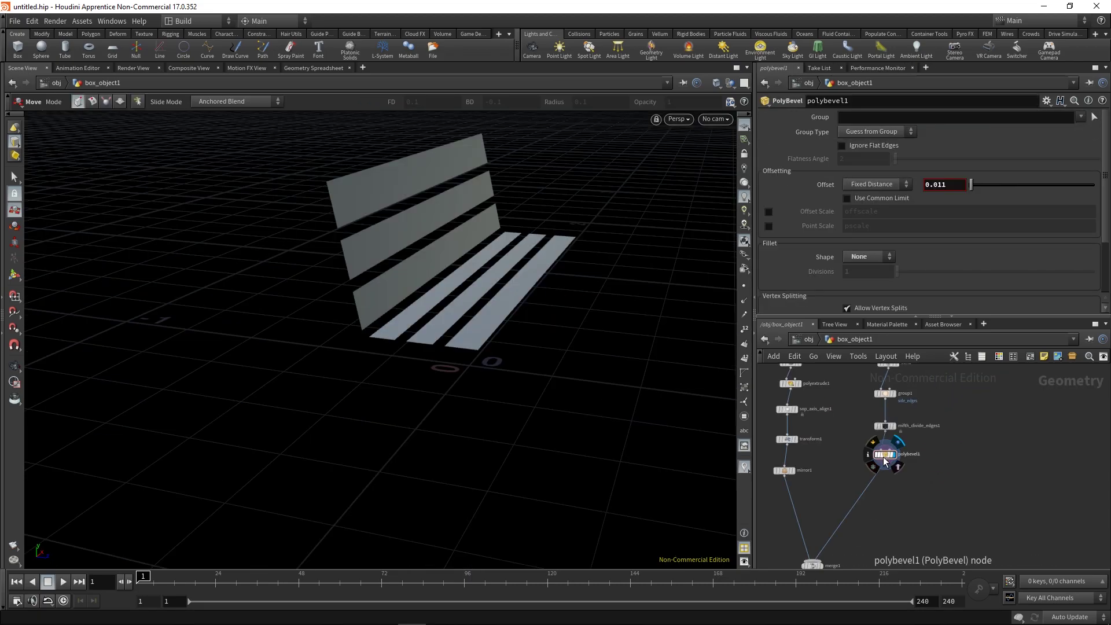
Step: Move the PolyBevel node up between the Edit and Group Create nodes and set its offset to 0.03
drag(883, 455, 884, 391)
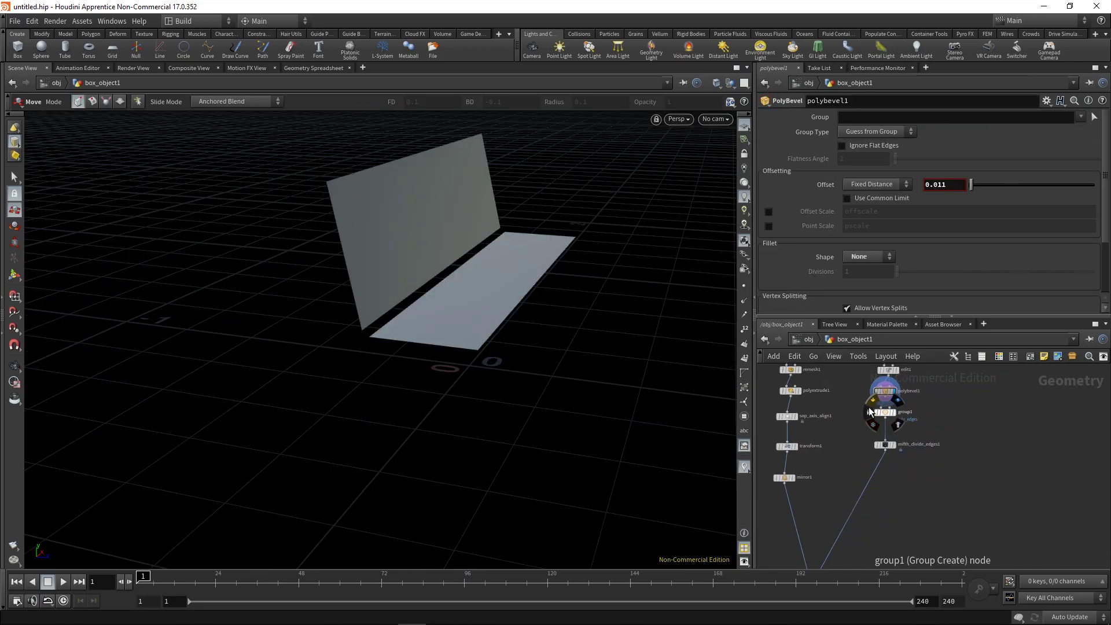
alt+drag(509, 266, 492, 252)
middle_drag(949, 186, 1001, 229)
Step: Insert a copy of the PolyBevel node between the Divide Edges and Merge nodes and display it
drag(905, 453, 908, 461)
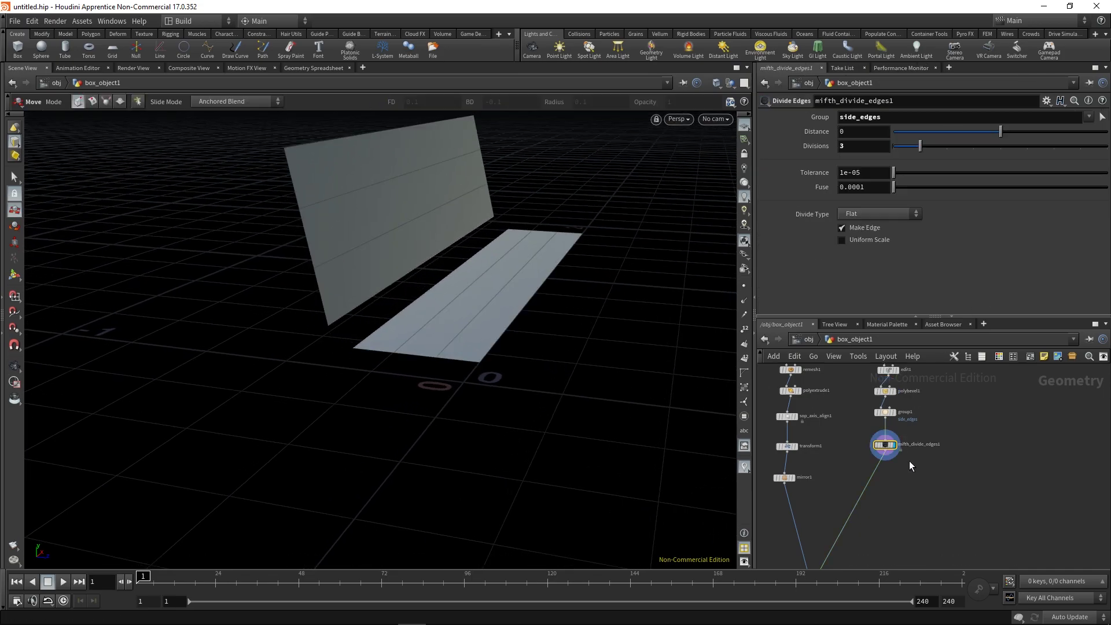
click(875, 476)
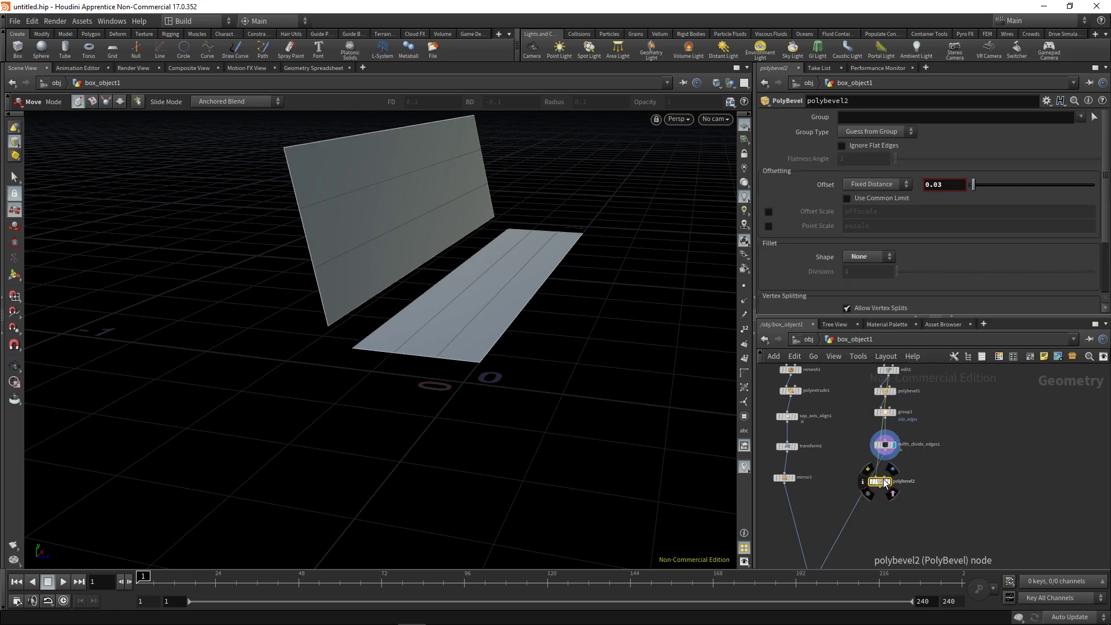
click(884, 474)
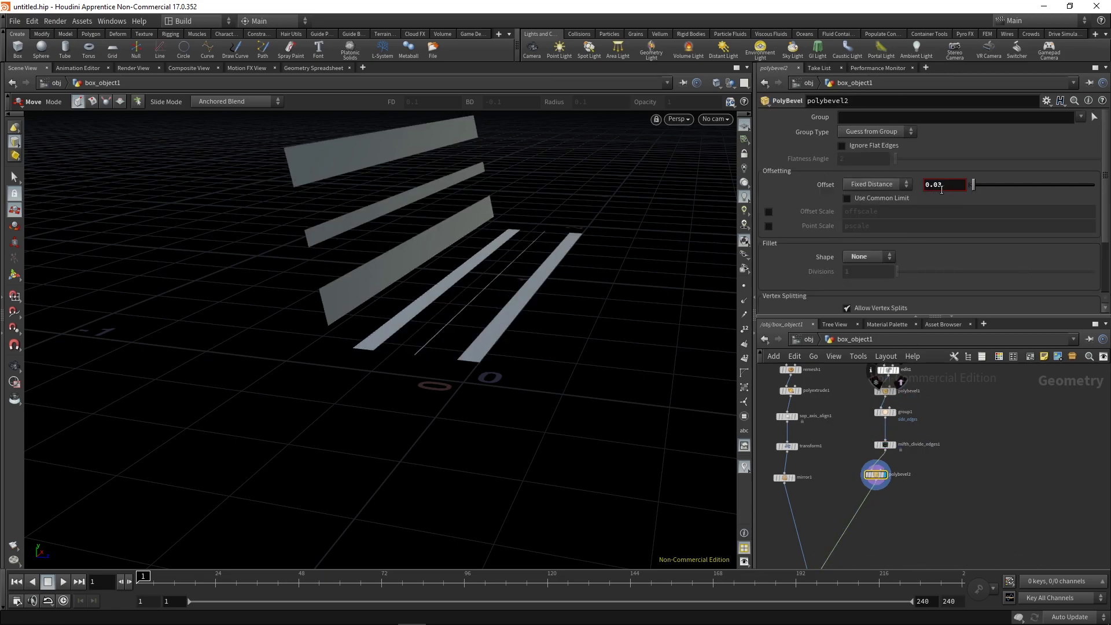
Step: Reset the second PolyBevel's offset to 0, then raise it slightly to leave narrow gaps between the planks
drag(945, 187, 872, 218)
text(0)
key(Return)
middle_drag(947, 185, 930, 226)
Step: Insert a PolyExtrude node between the second PolyBevel and the Merge node
middle_drag(874, 543, 908, 443)
key(Tab)
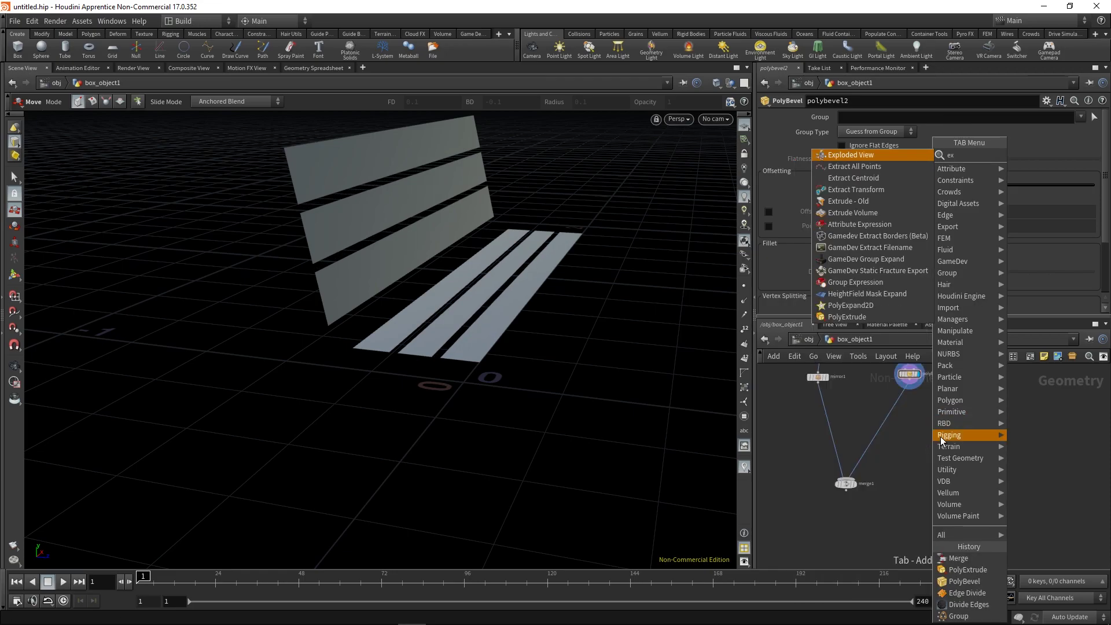
click(886, 313)
click(894, 405)
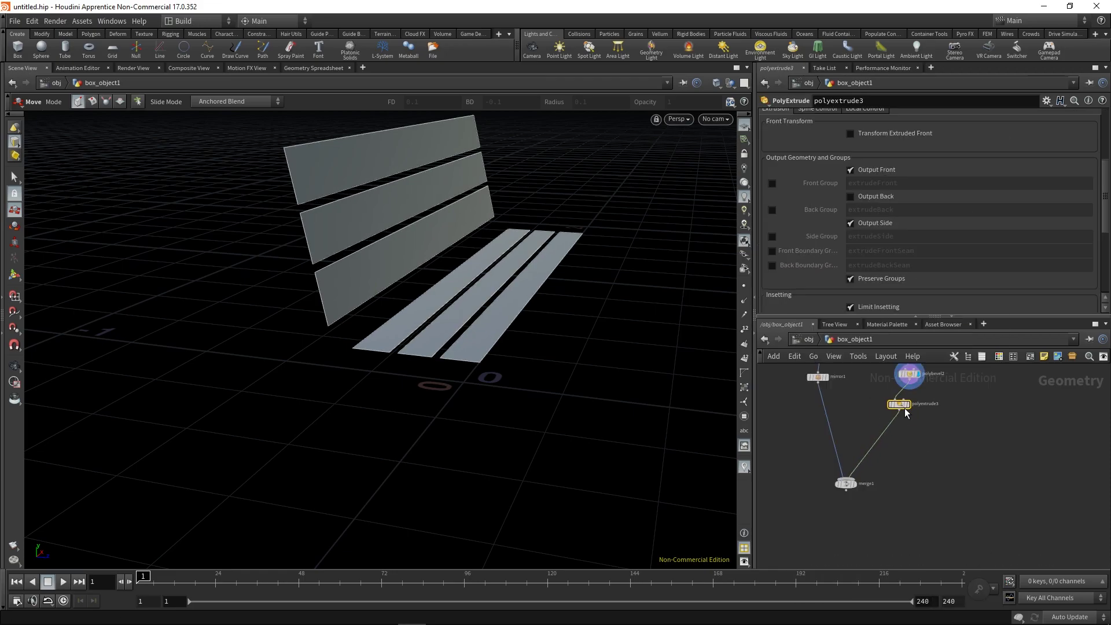
Step: Extrude the planks by 0.0136 and enable Output Back to close their undersides
drag(465, 247, 490, 241)
mouse_move(1101, 189)
mouse_down()
mouse_move(1106, 233)
mouse_move(1103, 176)
mouse_up()
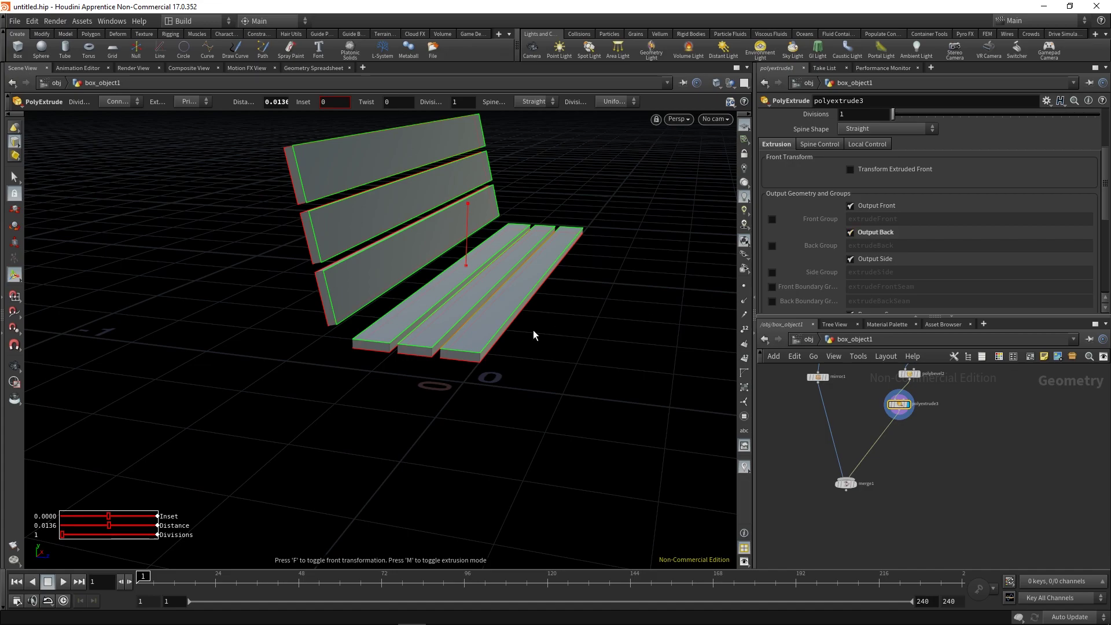
scroll(332, 235, up, 3)
alt+drag(332, 236, 684, 225)
click(866, 232)
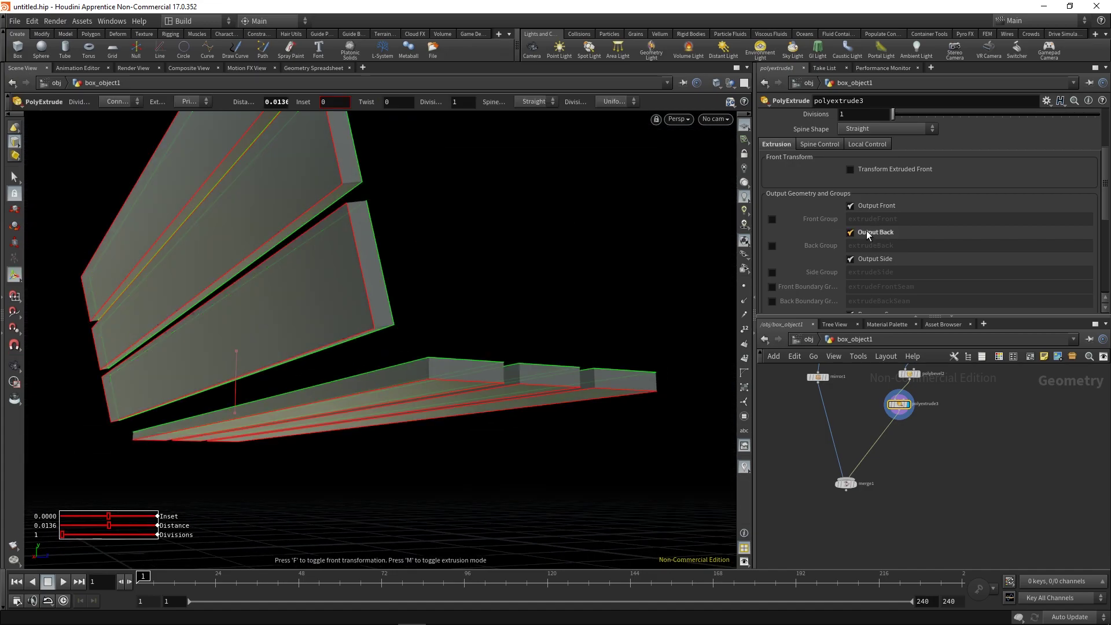
alt+drag(654, 289, 730, 434)
Step: Display the Merge node to show the planks together with the side profiles
click(853, 483)
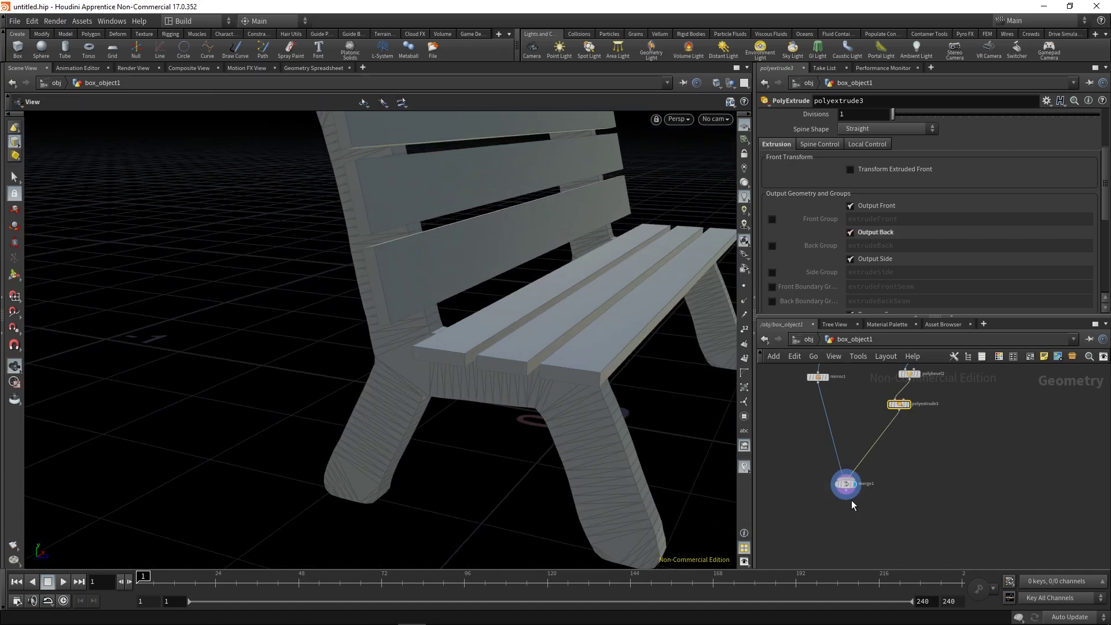
drag(534, 292, 523, 325)
scroll(985, 463, down, 5)
scroll(960, 404, up, 6)
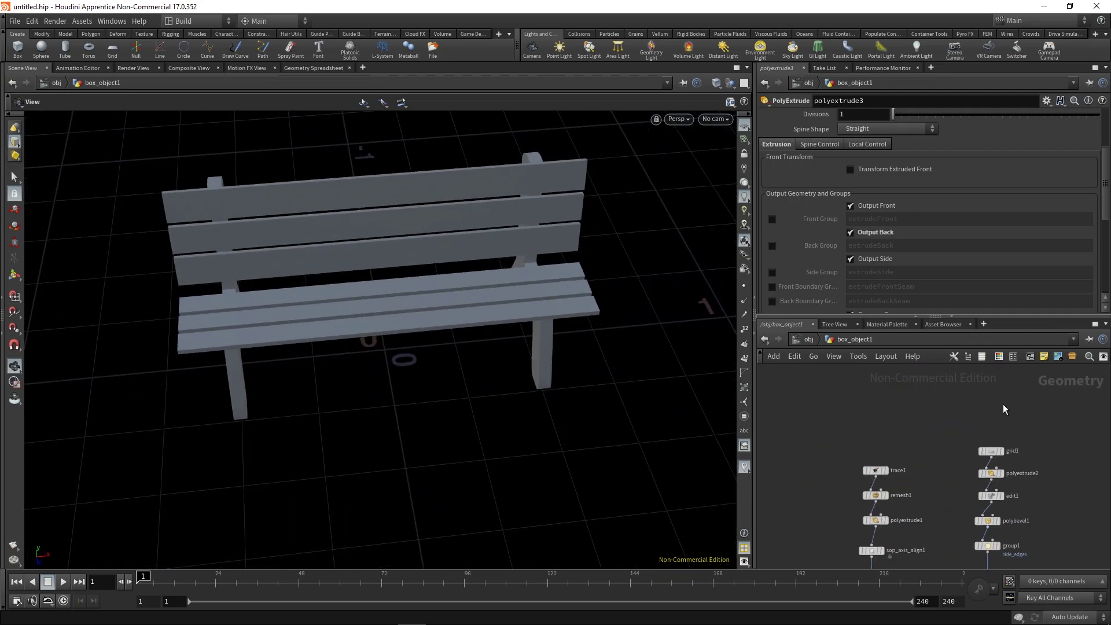
Step: Move the bench's side profiles closer to the centre with the Transform node's handle
middle_drag(853, 477, 879, 370)
click(899, 462)
key(Return)
drag(189, 363, 236, 365)
Step: Shorten the planks by reducing the Grid node's first size value to about 0.739
middle_drag(1008, 419, 951, 508)
click(958, 417)
shift+drag(175, 323, 241, 318)
alt+drag(324, 371, 528, 320)
alt+right_drag(528, 320, 471, 337)
alt+drag(471, 337, 441, 376)
key(Escape)
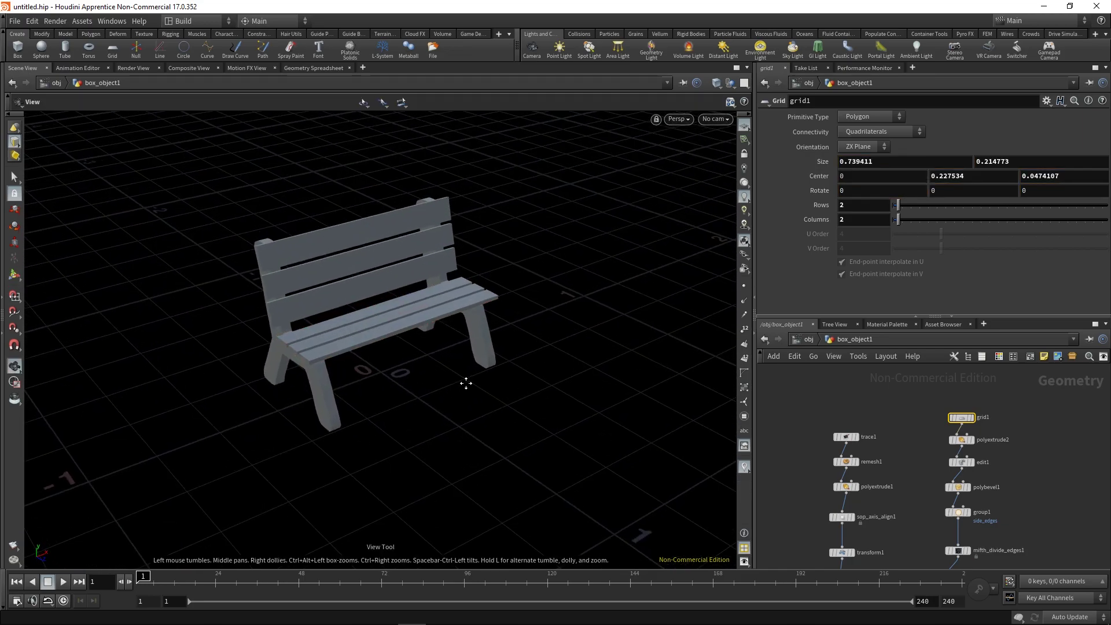
middle_drag(467, 382, 535, 429)
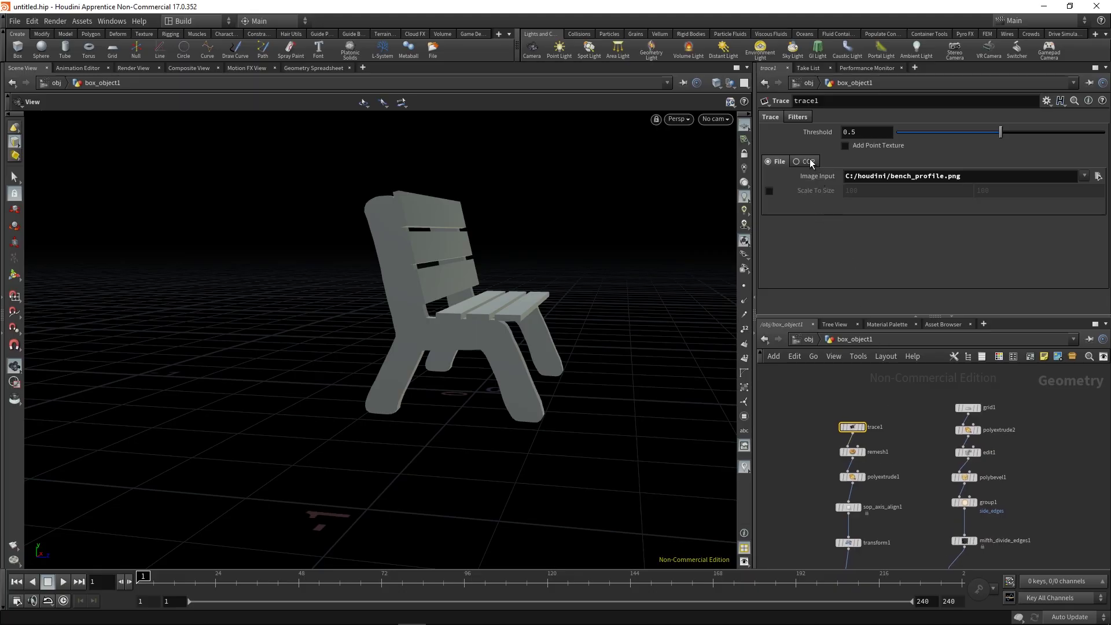
Step: Switch Scale To Size on and back off in the Trace node to refresh the profile, with wire-over-shaded display on
click(769, 193)
click(769, 192)
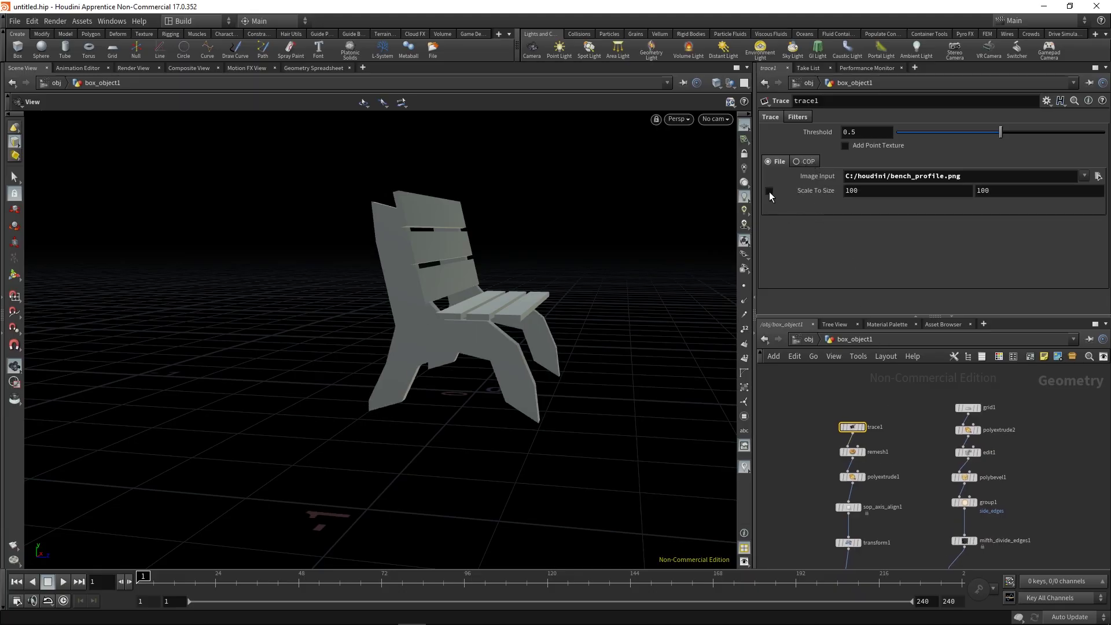
drag(378, 340, 406, 323)
right_drag(406, 324, 416, 268)
key(shift+w)
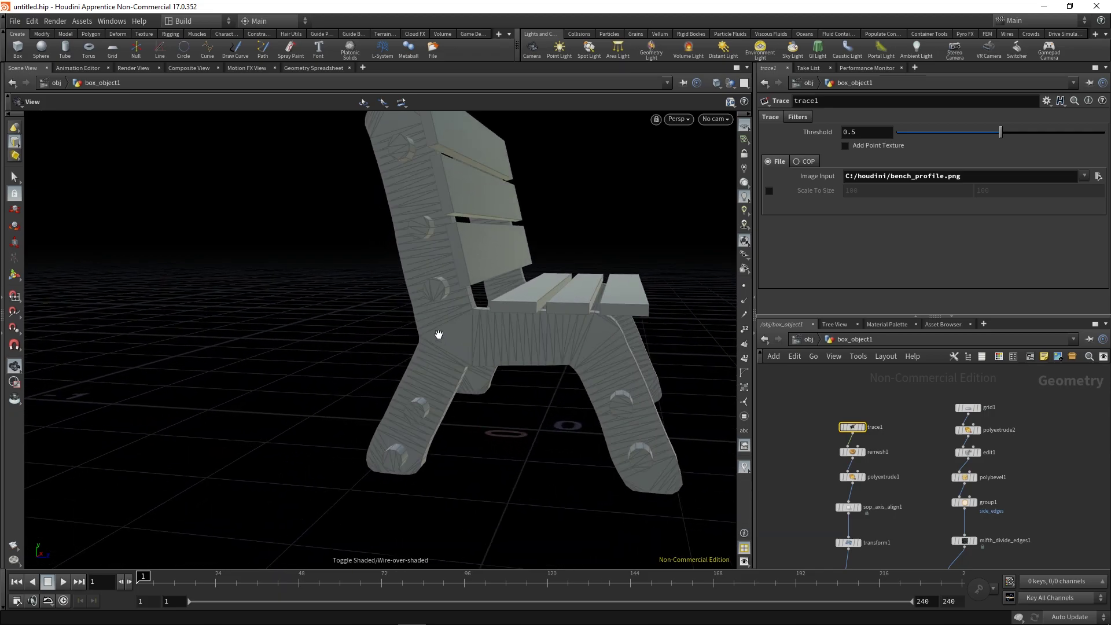
mouse_move(439, 334)
mouse_down()
mouse_move(565, 332)
mouse_move(589, 298)
mouse_move(382, 312)
mouse_up()
right_drag(382, 312, 451, 324)
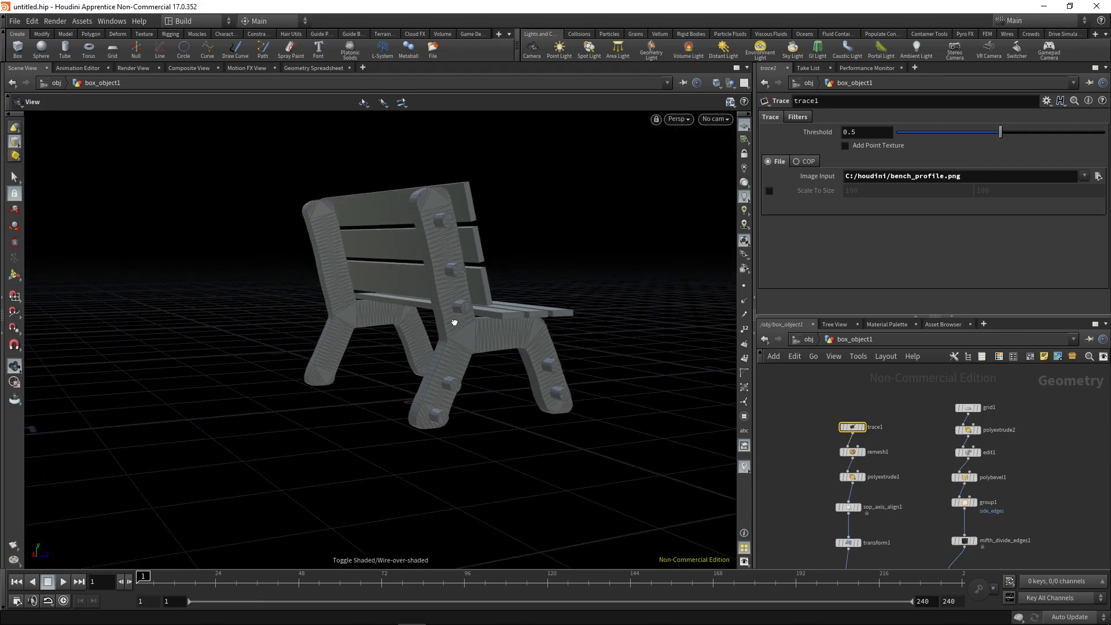
drag(451, 324, 627, 290)
Step: In the Trace node's filters, enable Hole Faces and set the resample Step Size to 8
click(797, 117)
mouse_move(376, 274)
mouse_down()
mouse_move(397, 265)
mouse_move(474, 312)
mouse_move(374, 251)
mouse_move(506, 255)
mouse_move(468, 384)
mouse_move(617, 341)
mouse_up()
key(shift+w)
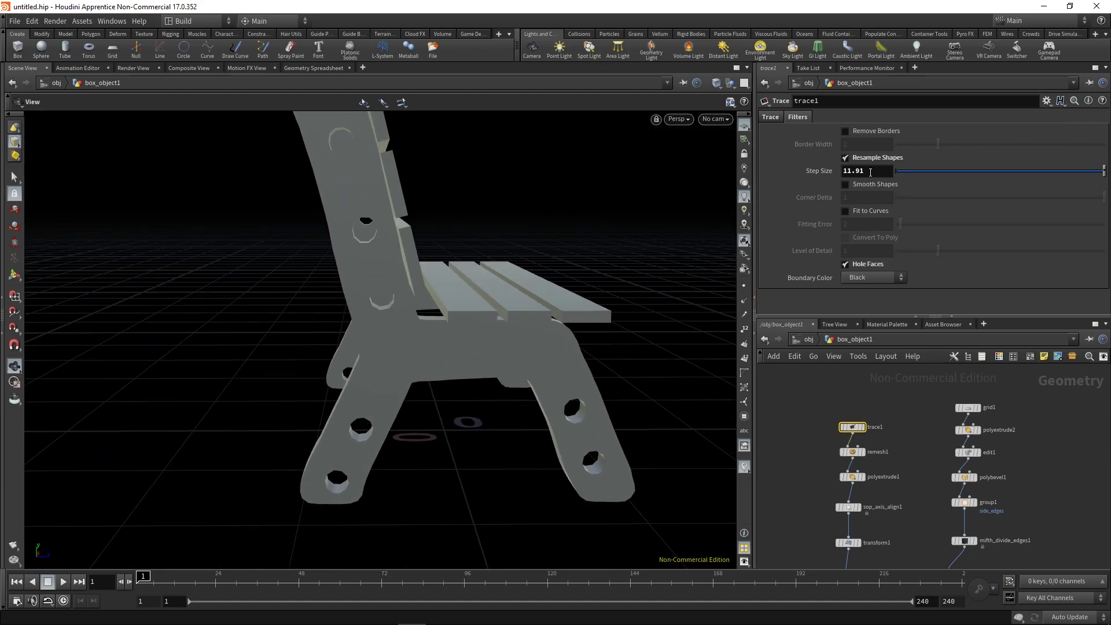
double_click(869, 172)
text(8)
key(Return)
drag(556, 362, 513, 399)
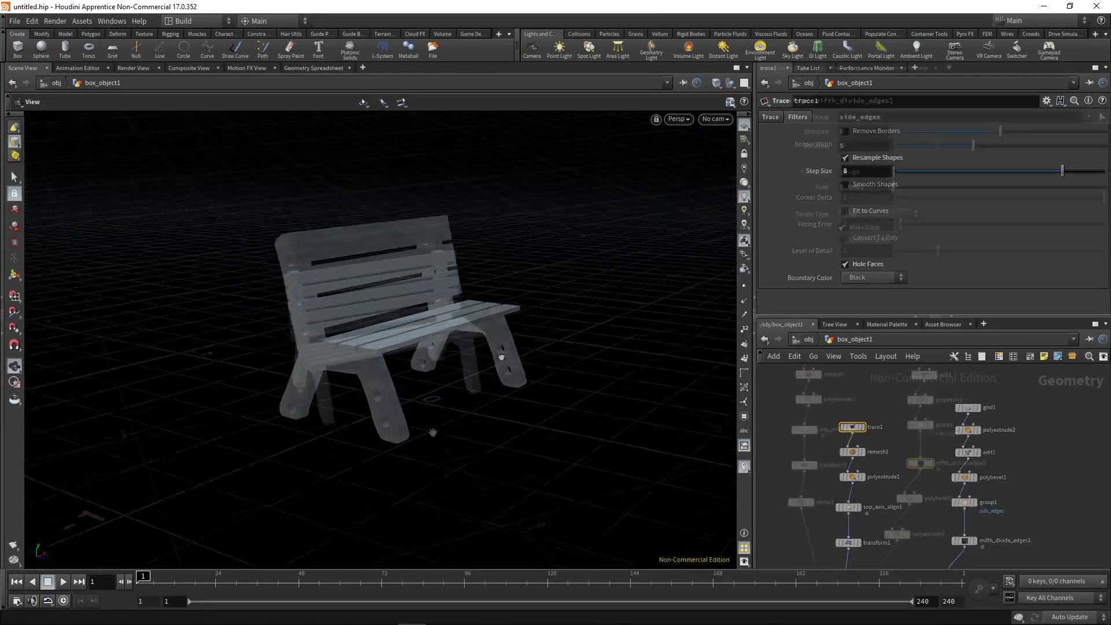
Step: Set the Divide Edges node's divisions to 5 and show the bench in wire-over-shaded display
drag(504, 365, 421, 271)
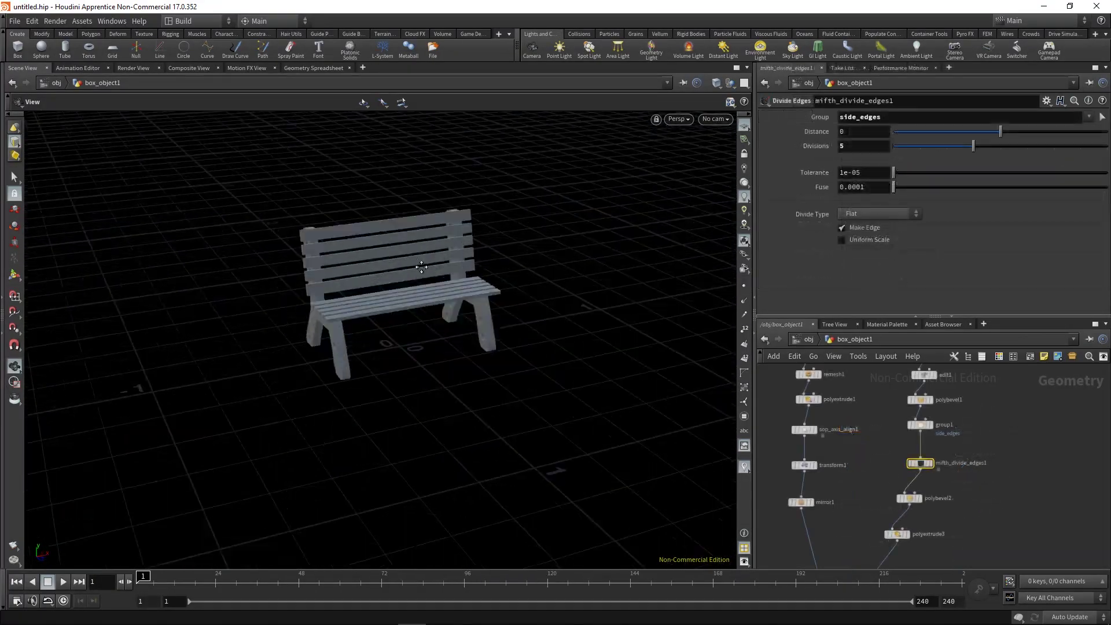
right_drag(421, 271, 365, 171)
mouse_move(364, 171)
mouse_down()
mouse_move(345, 283)
mouse_move(380, 295)
mouse_move(361, 314)
mouse_up()
key(shift+w)
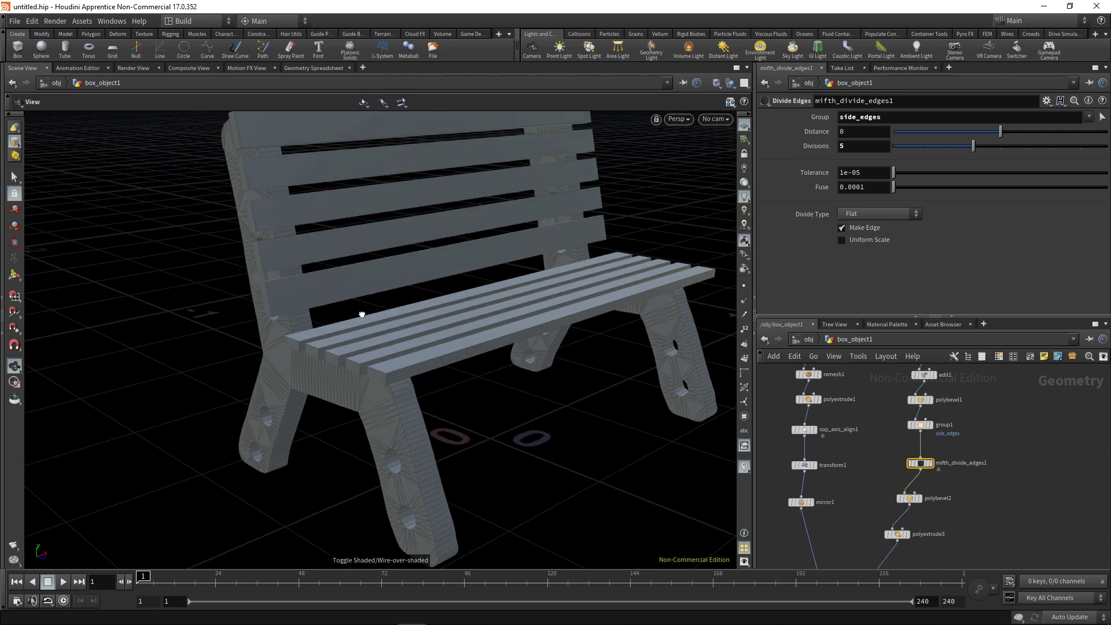
right_drag(361, 314, 354, 330)
drag(354, 330, 540, 325)
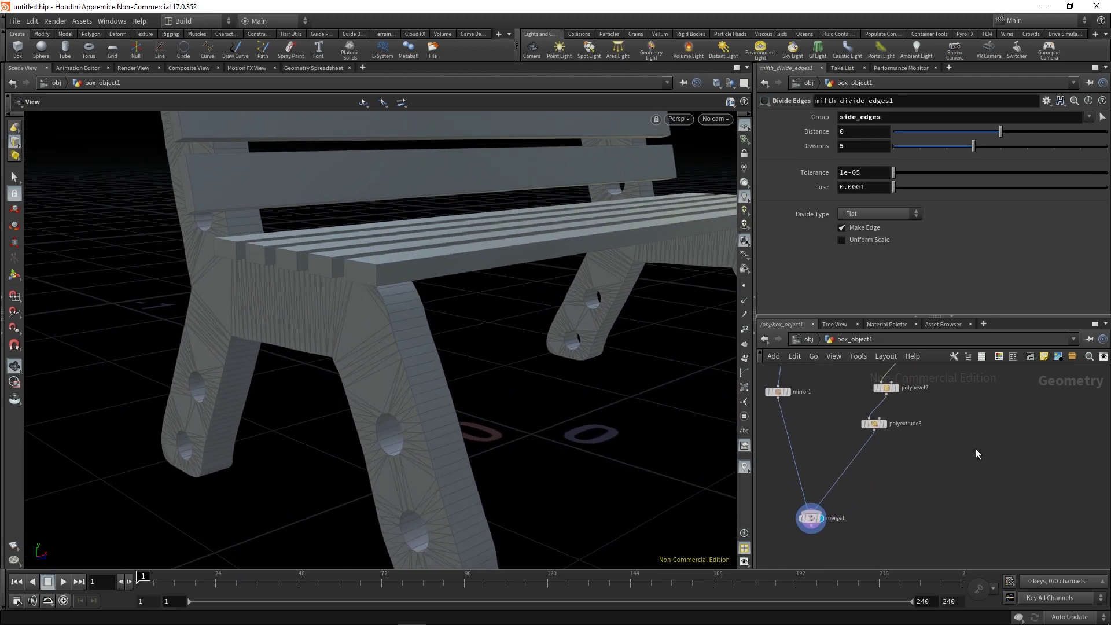
Step: Add a PolyBevel node and wire it between the planks' second extrusion, polyextrude3, and the merge
key(Tab)
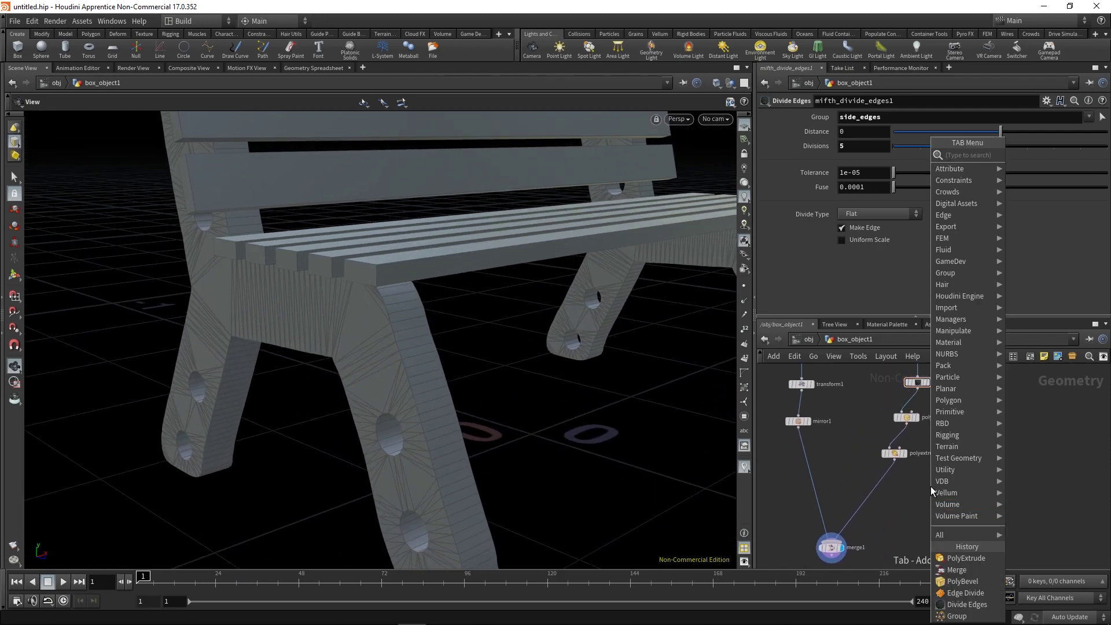
text(be)
click(956, 580)
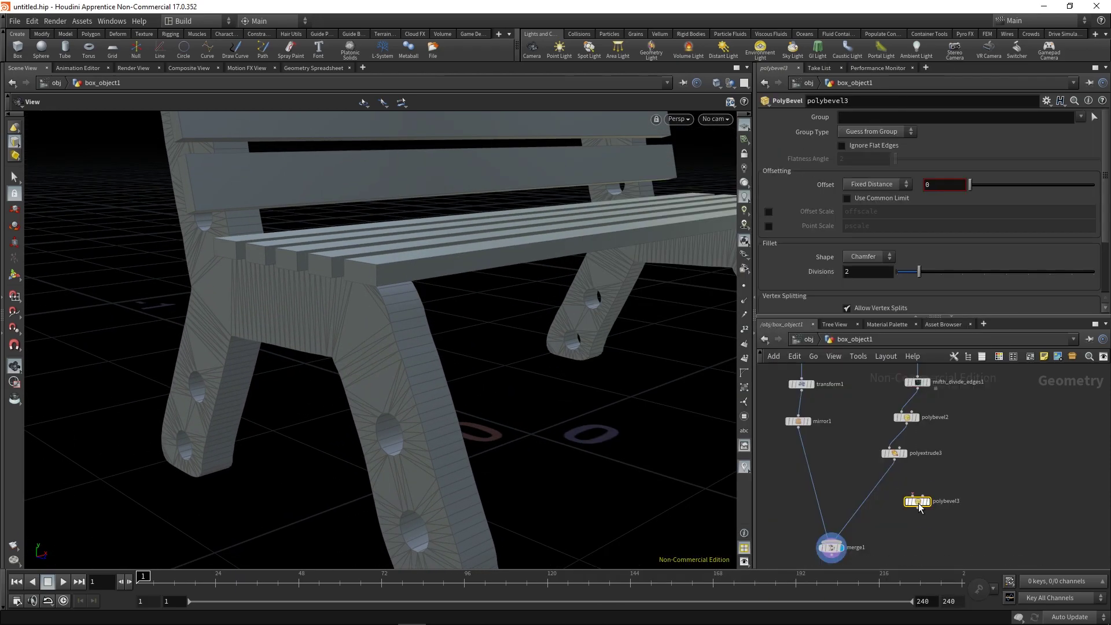
key(l)
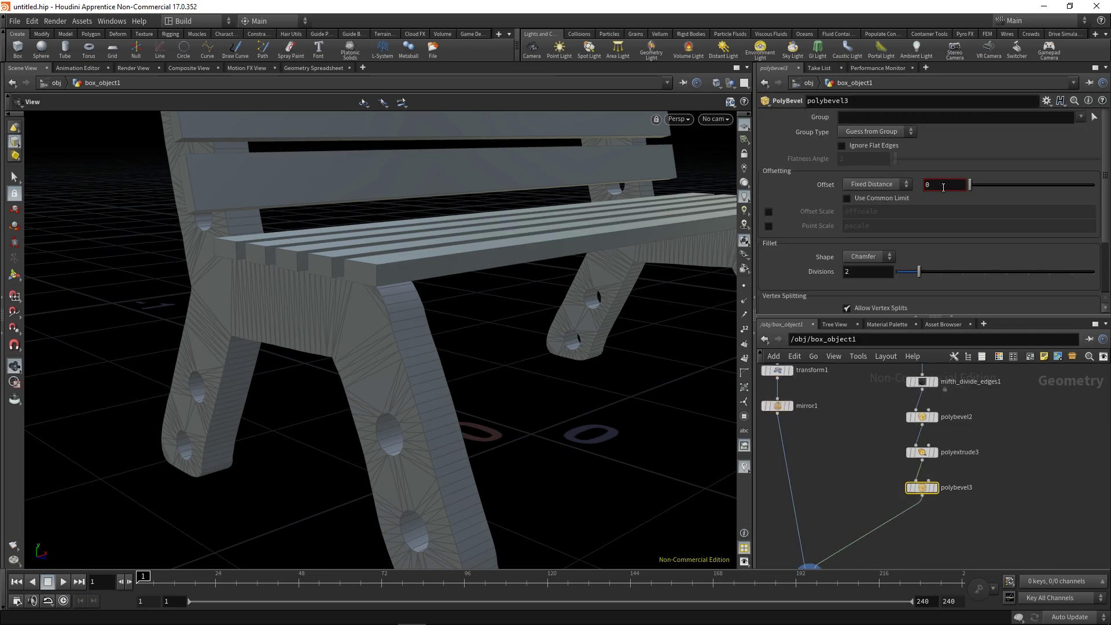
Step: Set the planks' new bevel to a Round shape with a 0.002 offset and show the bench in plain shaded display
mouse_move(942, 188)
middle_down()
mouse_move(944, 215)
mouse_move(949, 198)
middle_up()
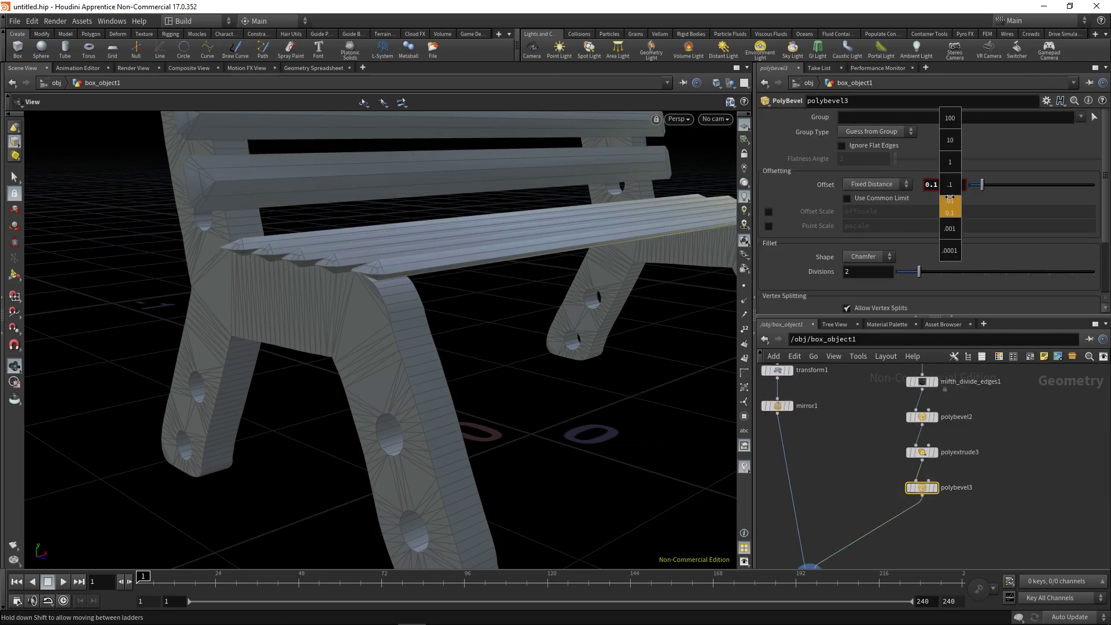
middle_drag(906, 232, 904, 239)
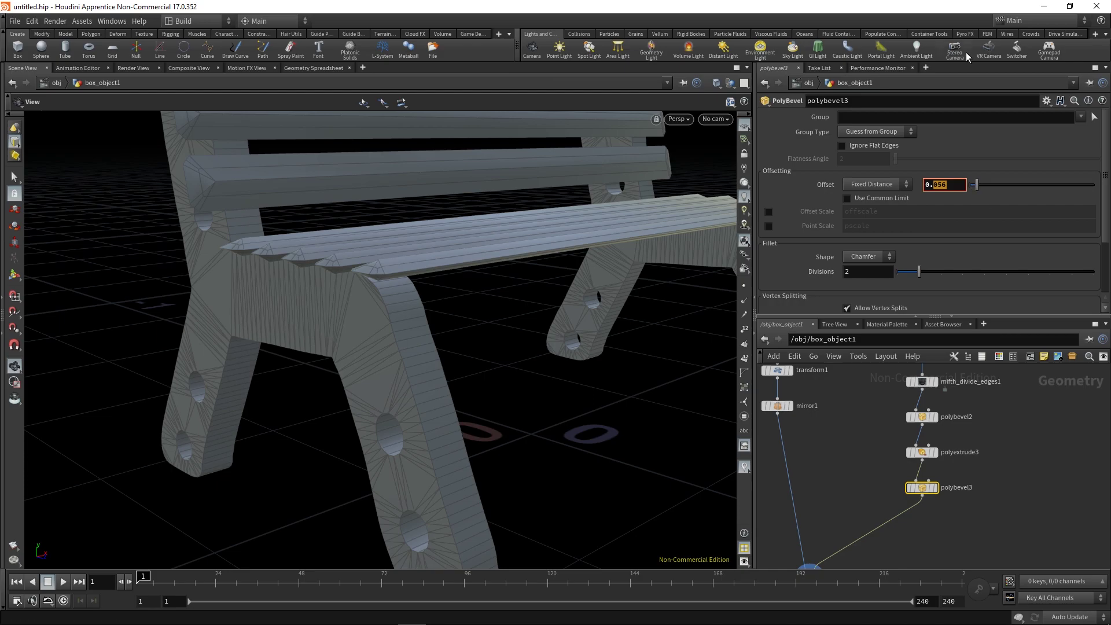
text(1)
click(866, 256)
click(867, 313)
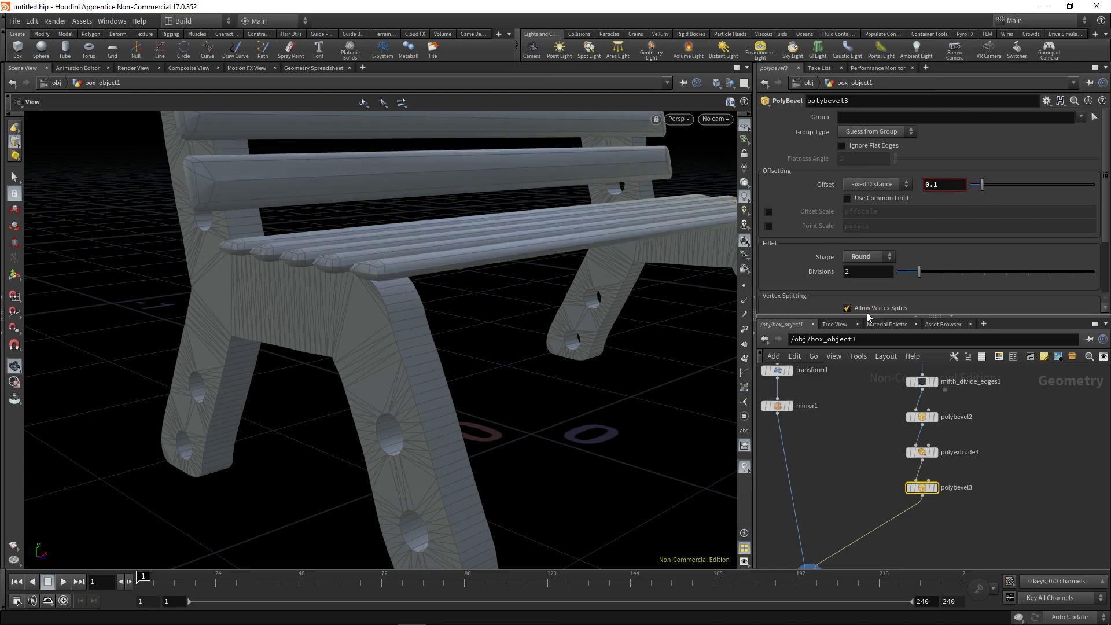
text(01)
key(Return)
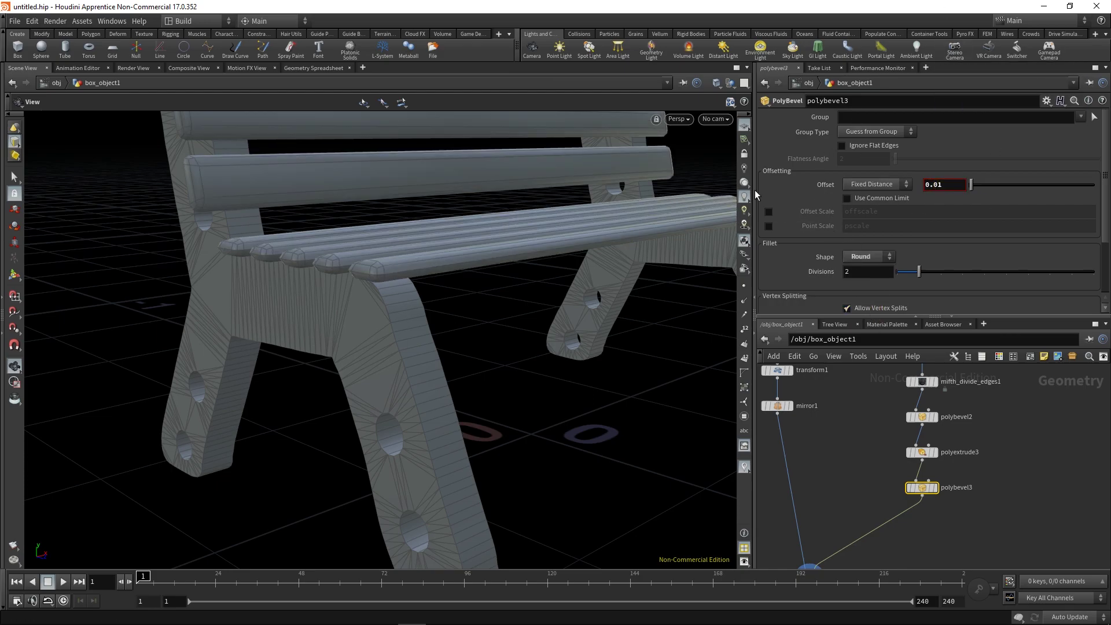
middle_drag(966, 229, 902, 224)
drag(329, 254, 358, 246)
key(shift+w)
Step: Insert a Normal node between the planks' last bevel and the merge, keeping the merged bench displayed
middle_drag(916, 523, 922, 511)
key(Tab)
text(n)
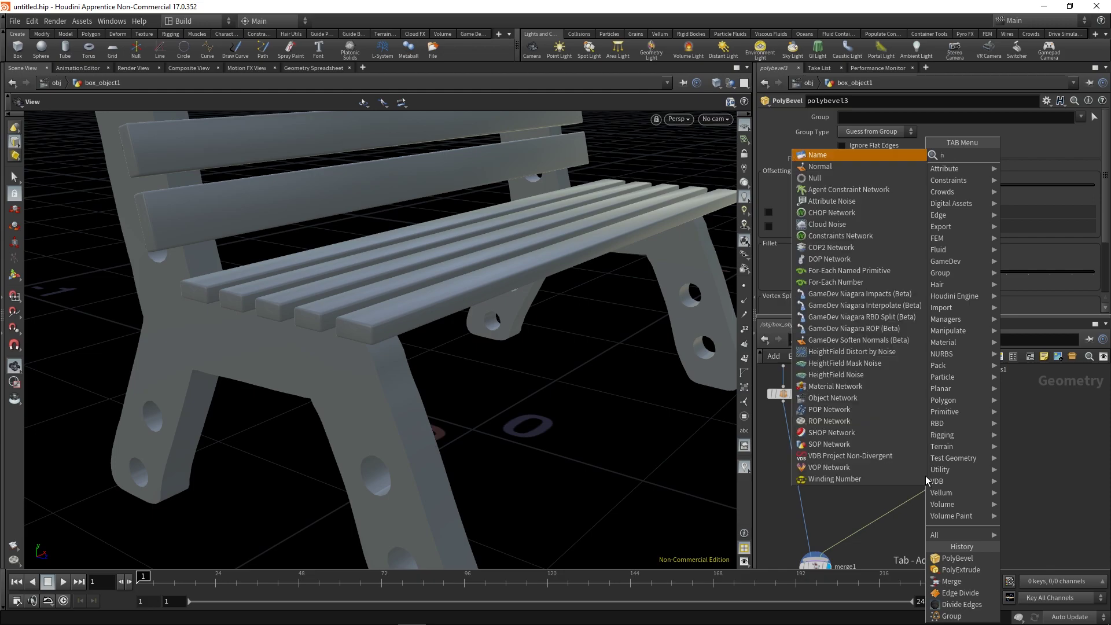
key(Escape)
click(888, 504)
drag(889, 505, 929, 504)
click(941, 505)
middle_drag(851, 497, 882, 426)
click(839, 533)
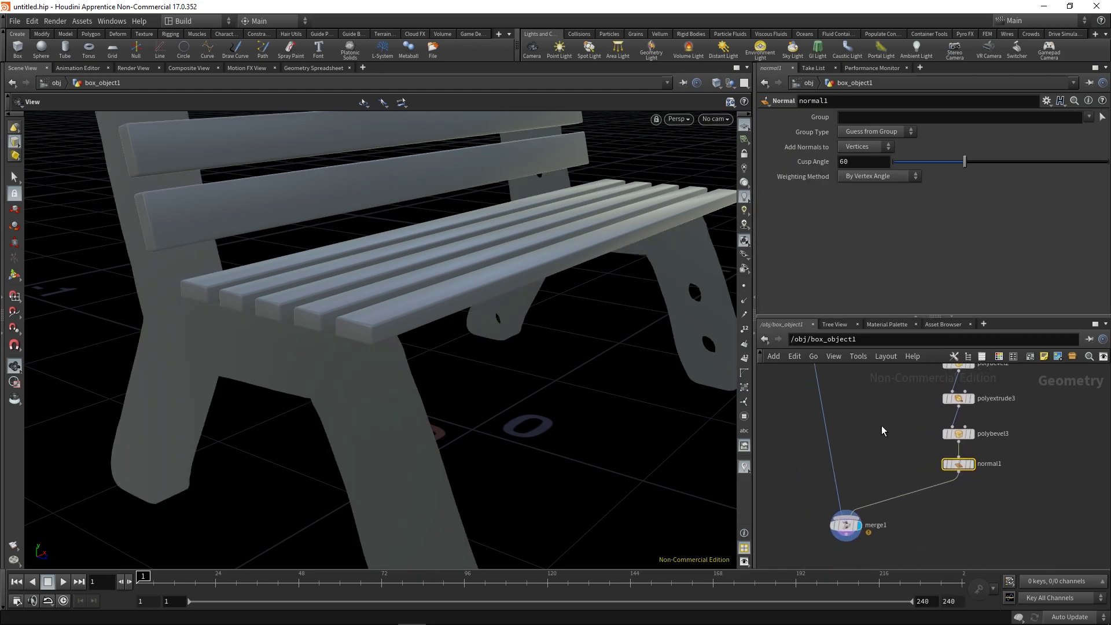
Step: Set the planks' Normal node to By Face Area weighting with a cusp angle of 45
click(868, 211)
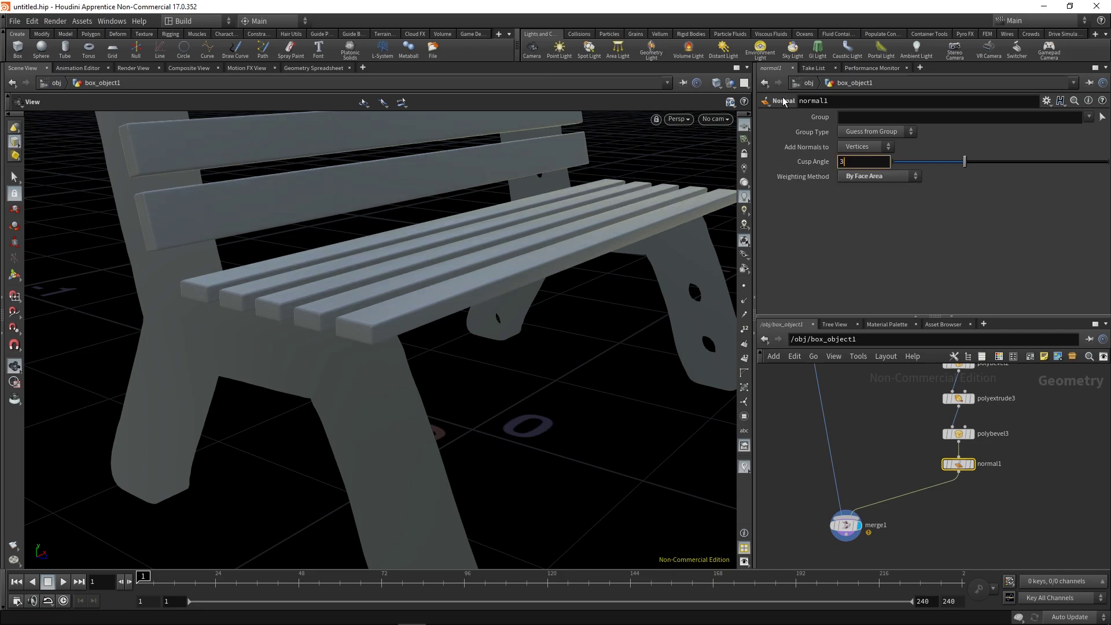
middle_drag(373, 309, 494, 372)
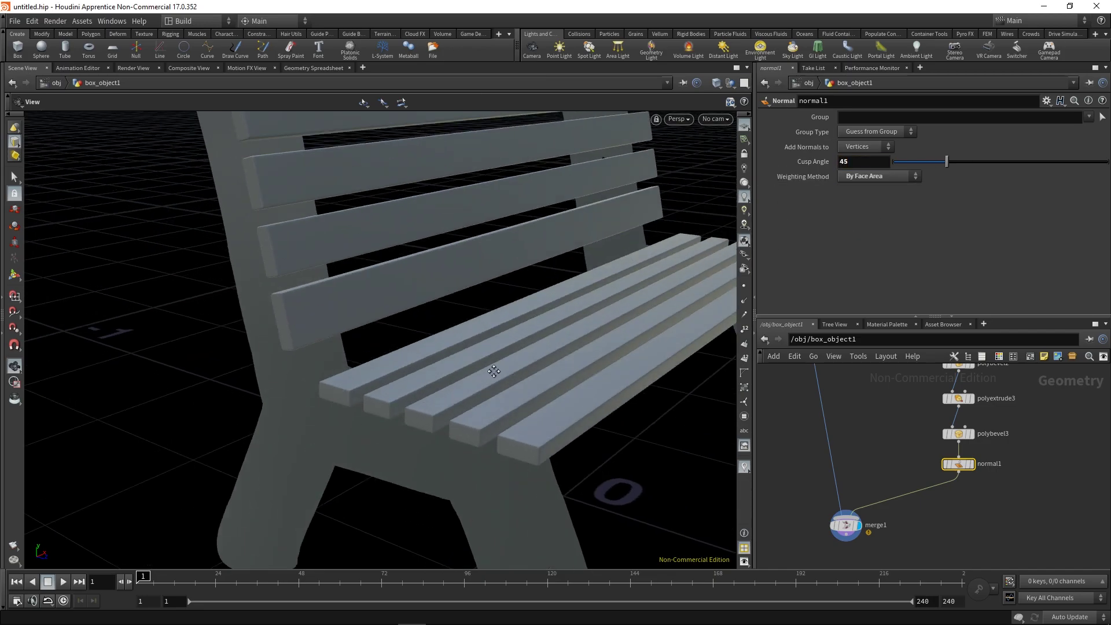
drag(493, 372, 439, 233)
right_drag(439, 233, 357, 266)
drag(356, 265, 431, 315)
Step: Duplicate the planks' last PolyBevel and Normal nodes into the side-profile branch between mirror1 and the merge
middle_drag(929, 436, 989, 454)
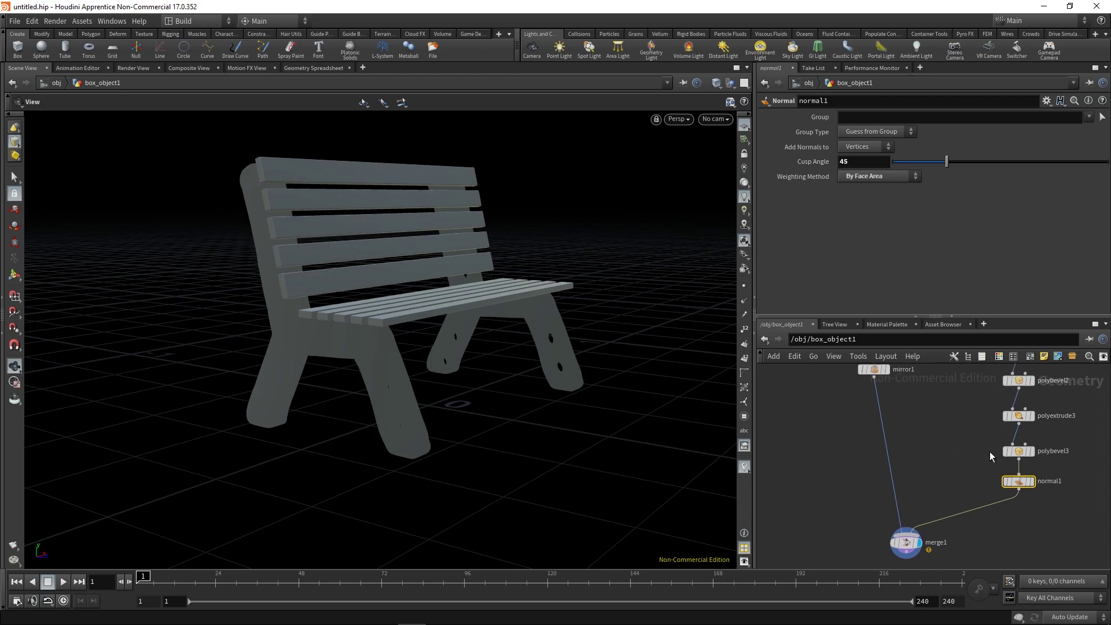
drag(965, 442, 1033, 504)
alt+drag(1017, 453, 877, 435)
click(879, 432)
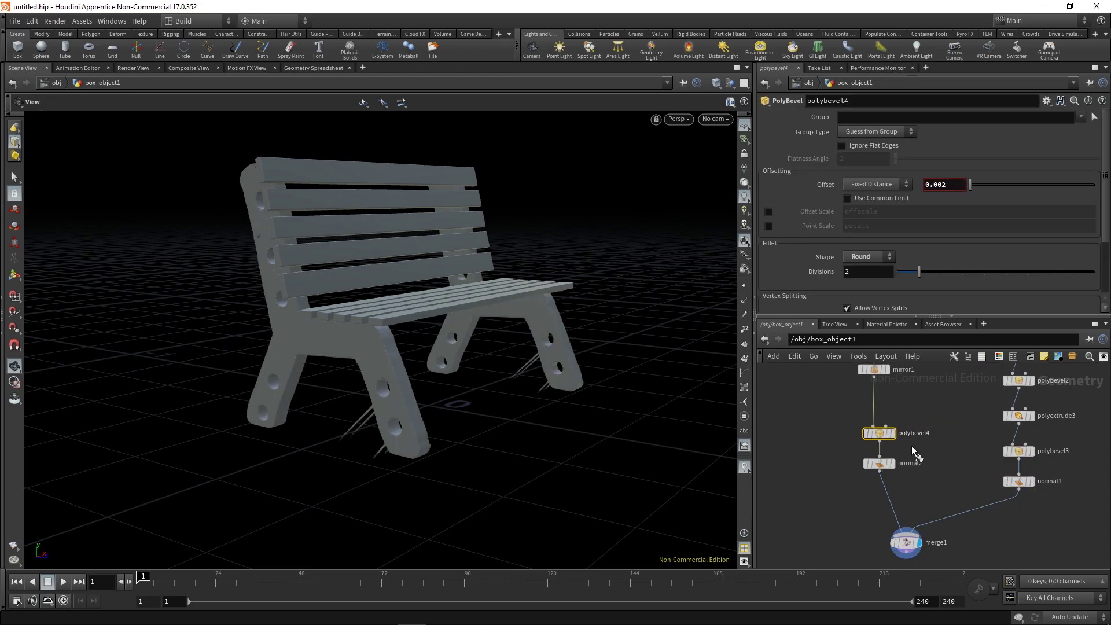
Step: In the side profiles' PolyBevel, enable Ignore Flat Edges with a flatness angle of 5 and set the offset to 0.0015
click(893, 433)
scroll(528, 259, up, 5)
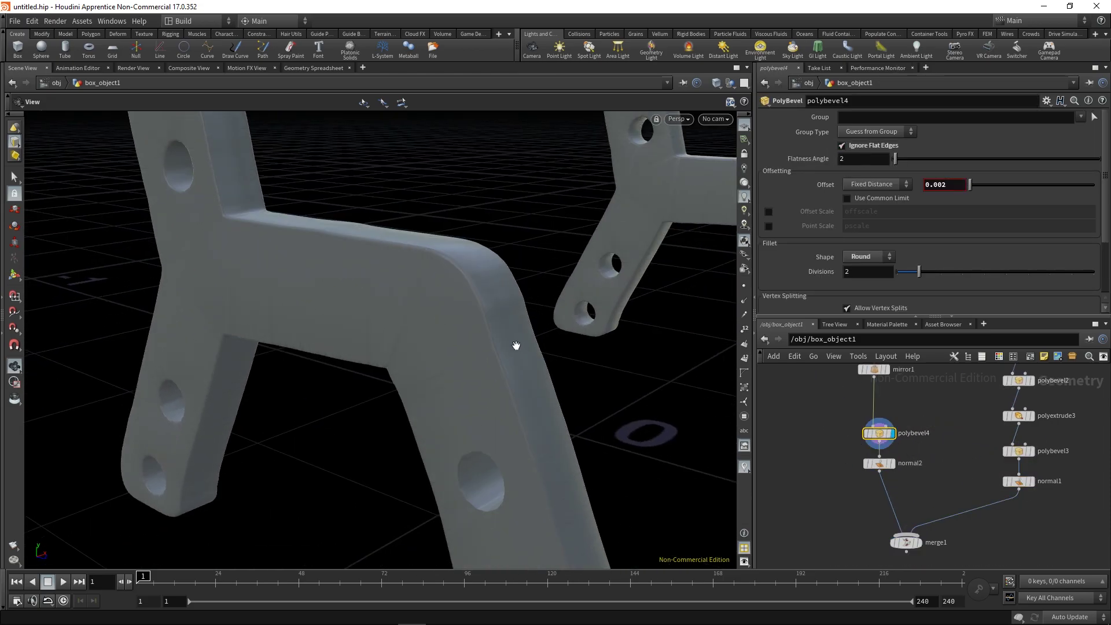
key(shift+w)
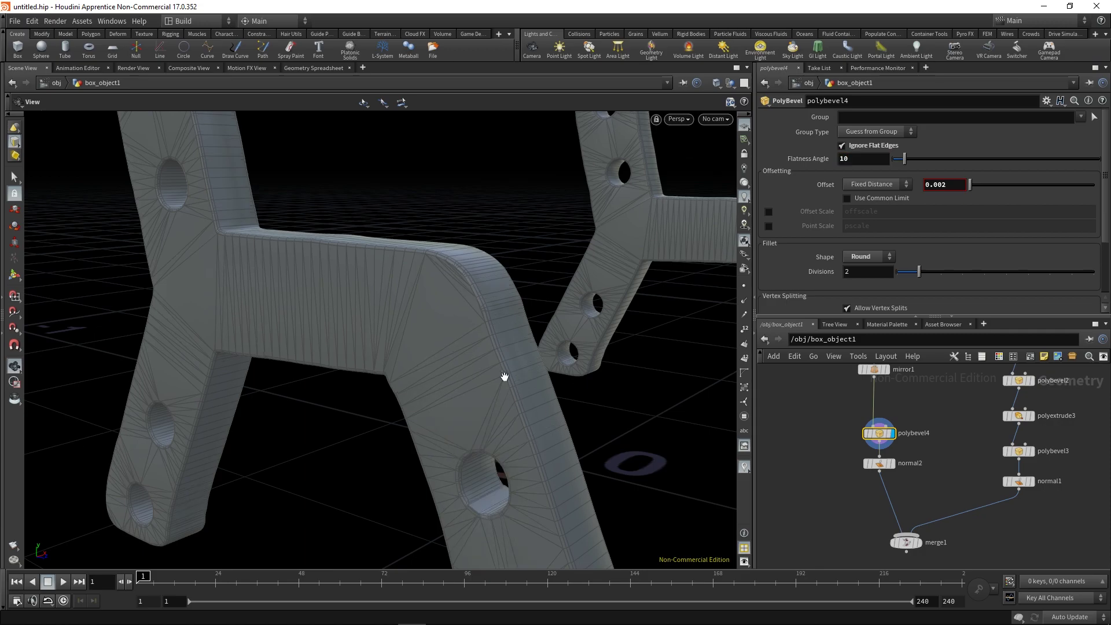
drag(504, 376, 476, 372)
scroll(508, 372, up, 5)
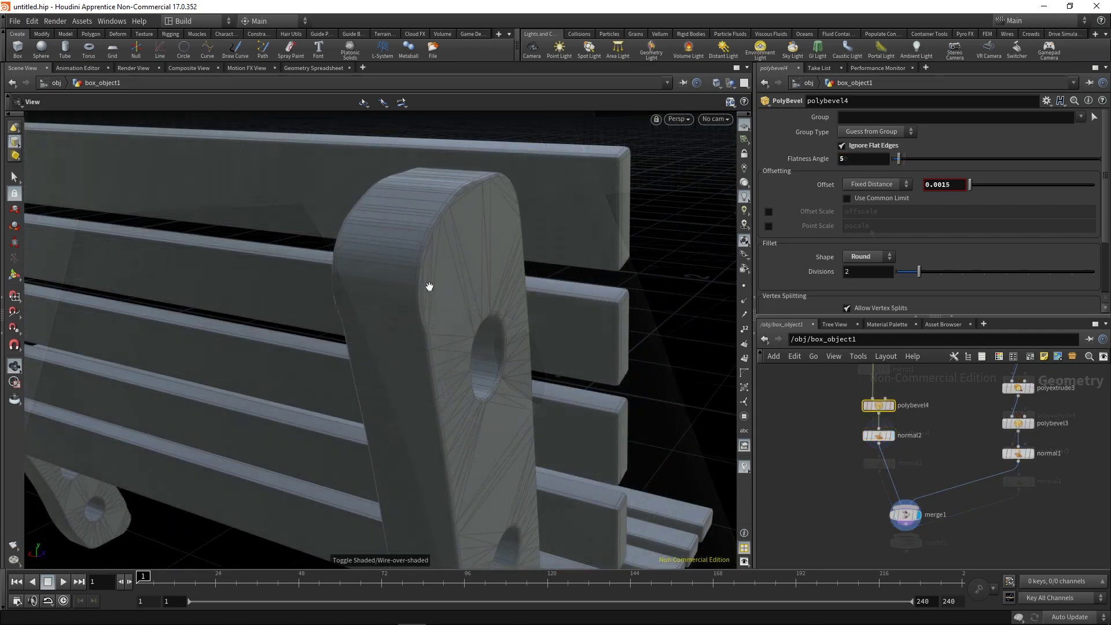
Step: Raise the side profiles' bevel flatness angle to 15 and check the edges in shaded and wire-over-shaded display
drag(430, 287, 414, 283)
scroll(414, 283, up, 2)
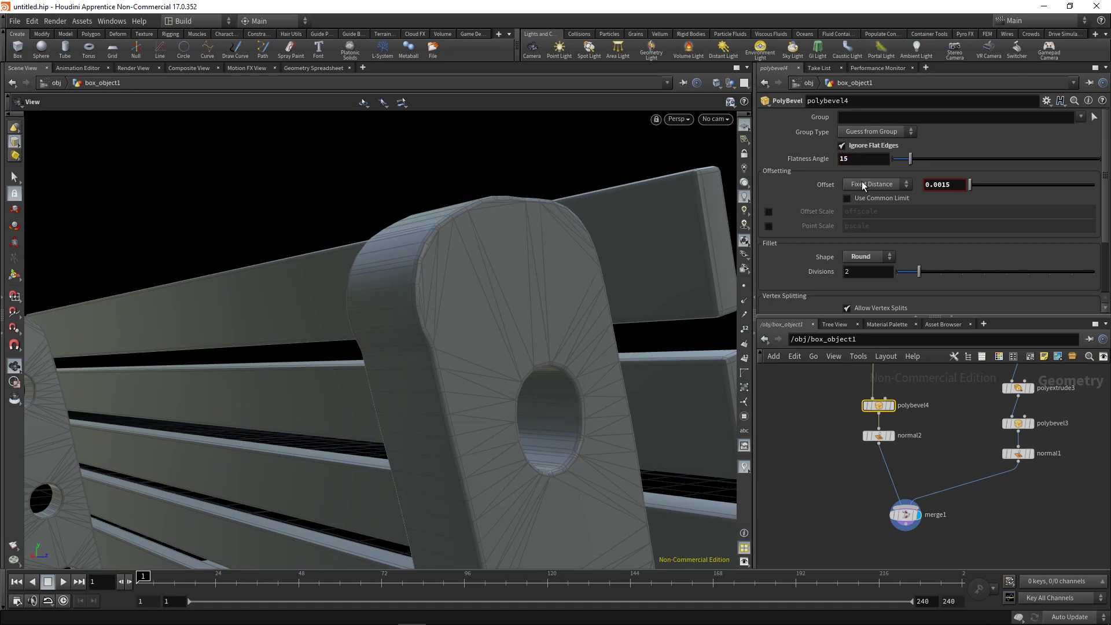
mouse_move(571, 199)
mouse_down()
mouse_move(538, 325)
mouse_move(424, 96)
mouse_move(521, 372)
mouse_move(488, 248)
mouse_up()
key(shift+w)
key(shift+w)
drag(546, 300, 469, 292)
right_drag(469, 293, 427, 419)
drag(426, 419, 527, 442)
Step: Set the side profiles' Normal node cusp angle to 35 and show the bench in plain shaded display
click(877, 435)
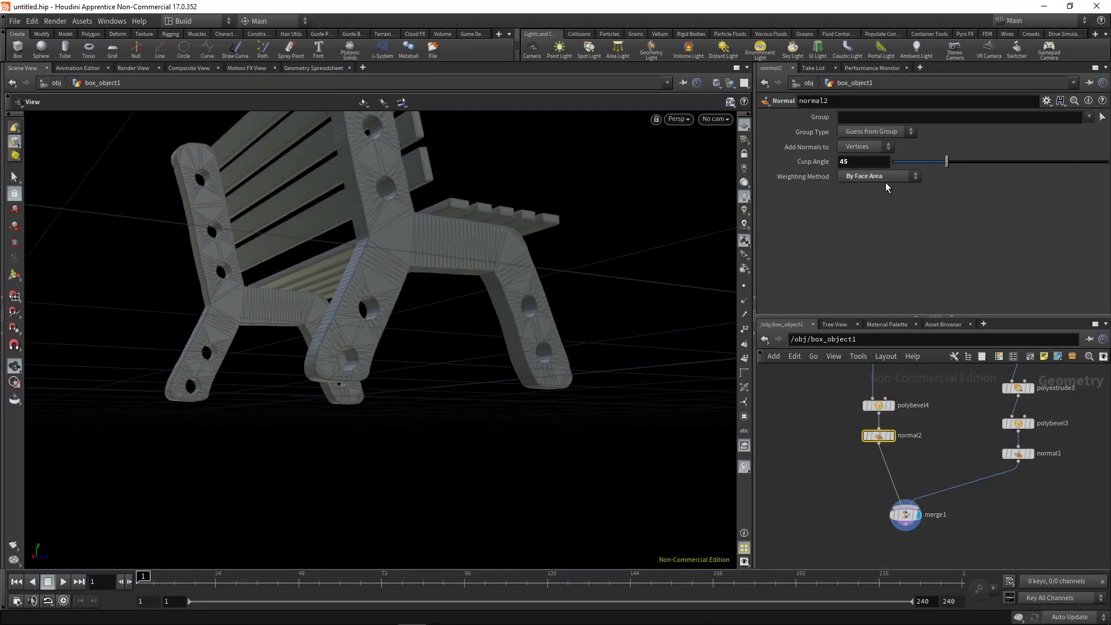
key(shift+w)
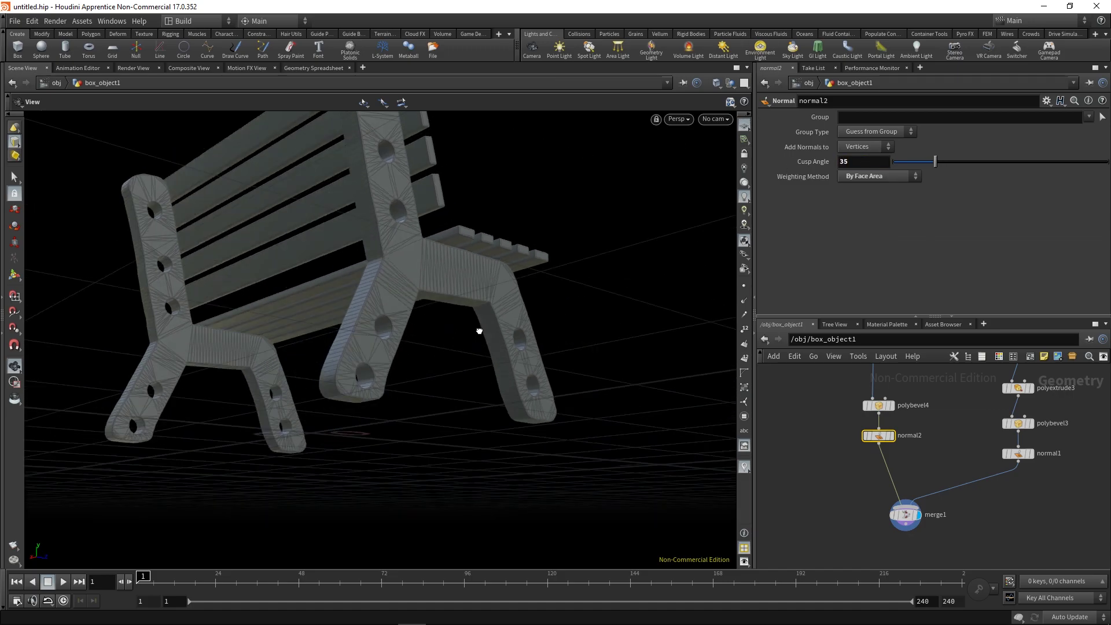
mouse_move(479, 322)
mouse_down()
mouse_move(355, 288)
mouse_move(269, 314)
mouse_move(434, 355)
mouse_move(442, 409)
mouse_move(433, 359)
mouse_move(301, 274)
mouse_move(390, 275)
mouse_move(436, 307)
mouse_move(392, 317)
mouse_move(359, 399)
mouse_up()
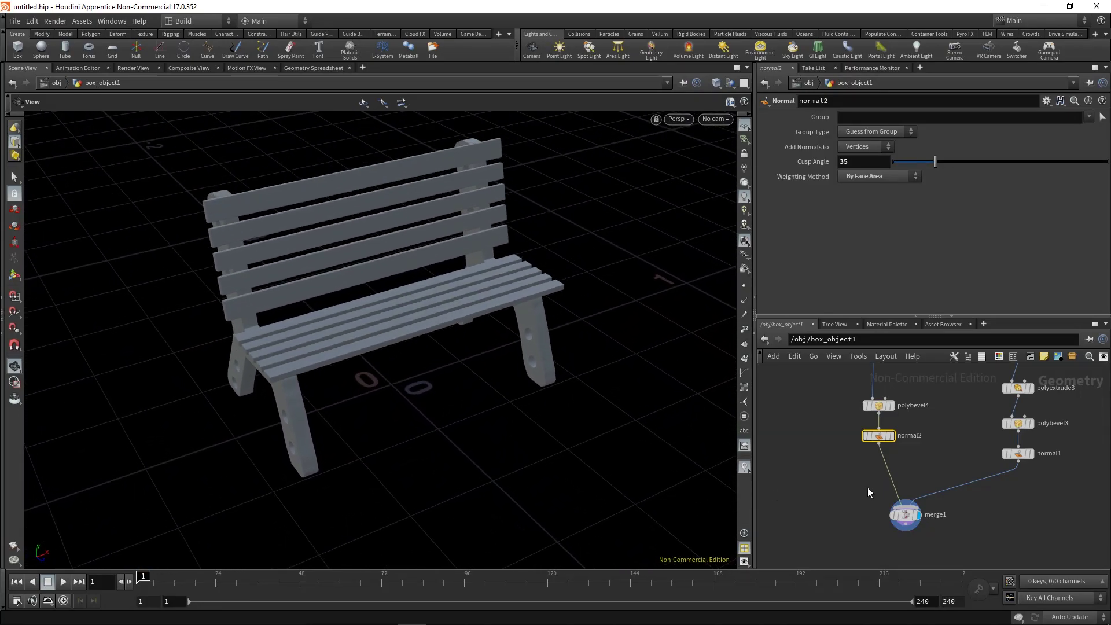
Step: Try 10 divisions in the planks' Divide Edges node and settle on 6
middle_drag(977, 386, 878, 498)
click(919, 430)
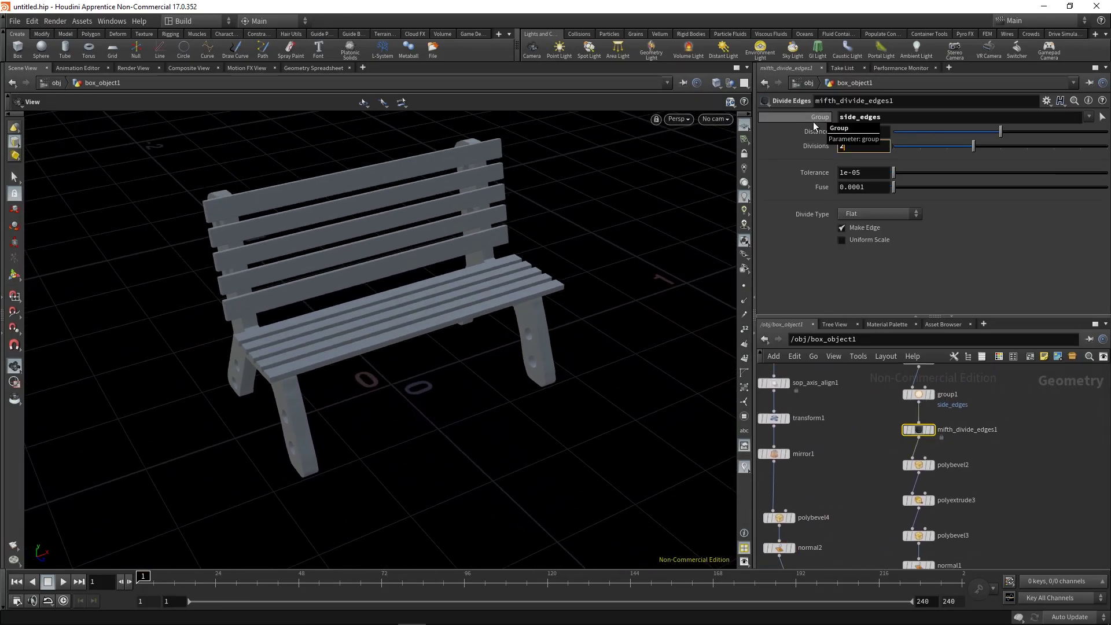
text(2)
key(Return)
text(10)
key(Return)
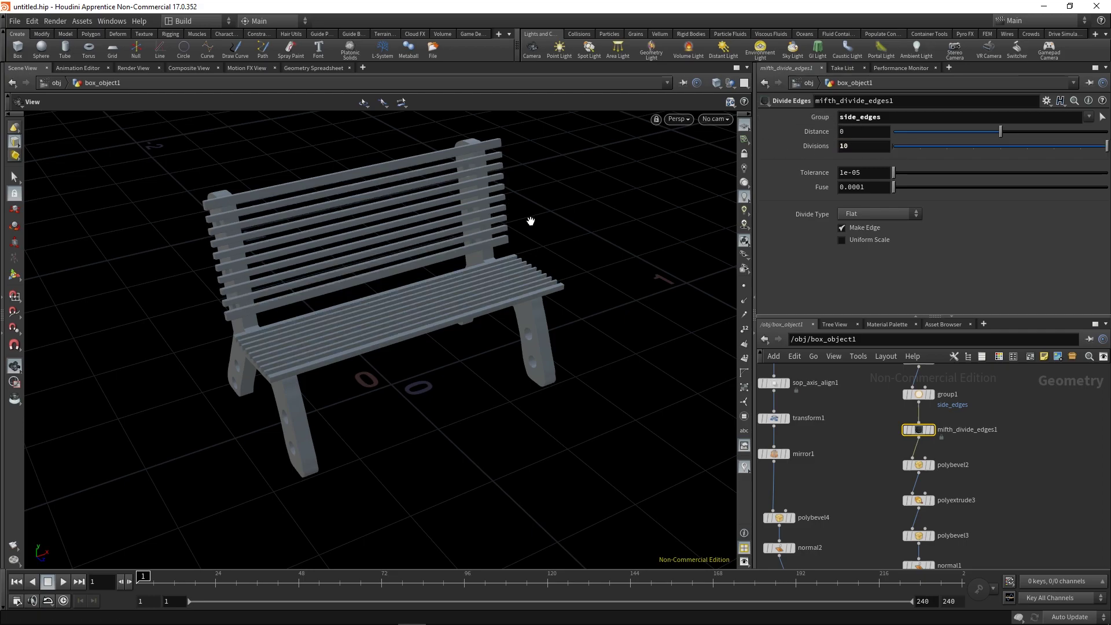
drag(476, 298, 555, 251)
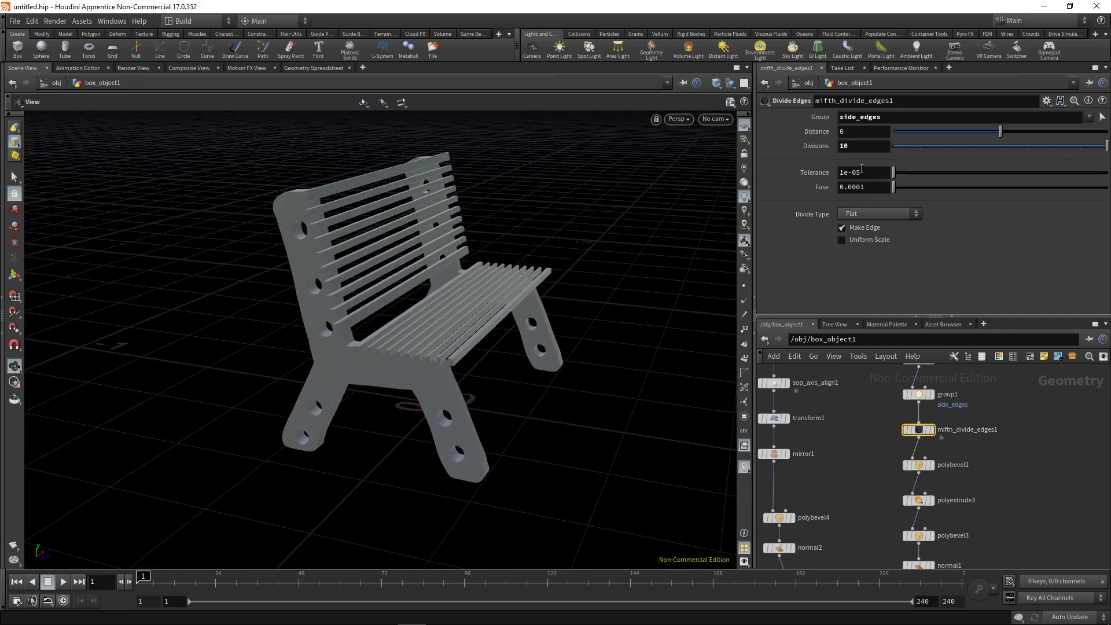
key(Return)
drag(519, 367, 545, 287)
Step: Deepen the seat by extending the Grid node's rear edge in the viewport, to a second size value of about 0.253
middle_drag(869, 418, 857, 619)
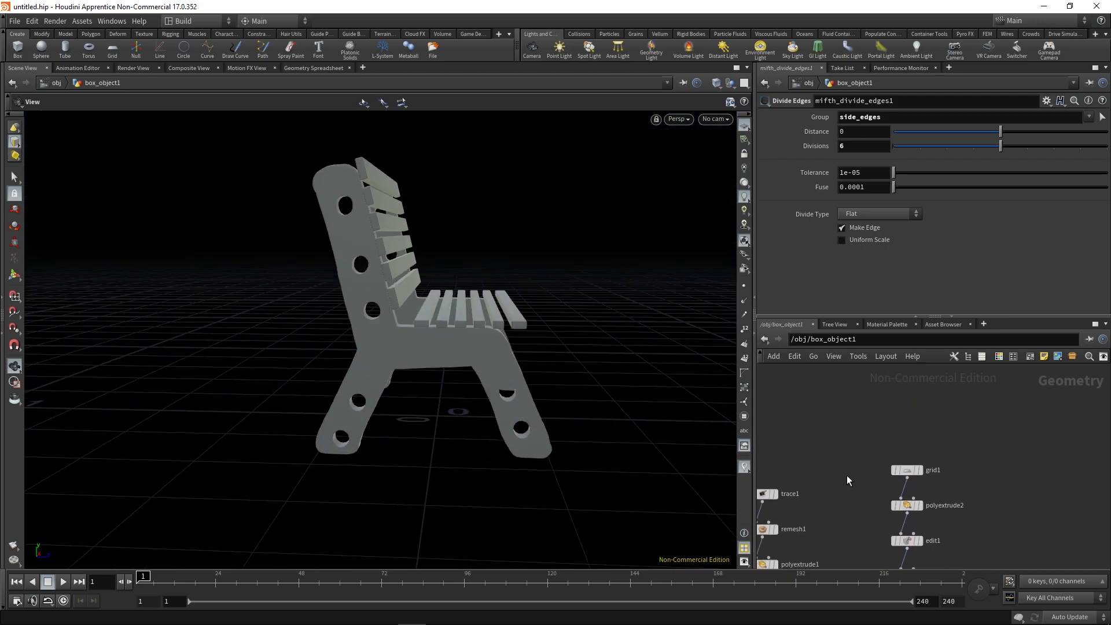
middle_drag(847, 476, 847, 410)
click(912, 439)
click(907, 404)
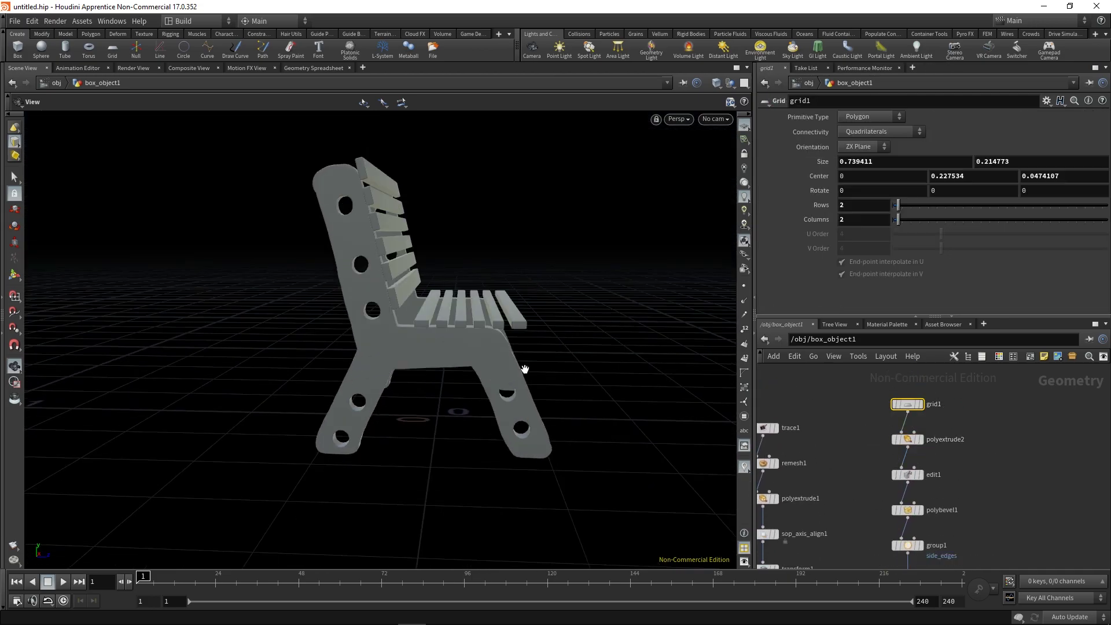
key(Return)
drag(523, 366, 531, 314)
drag(404, 308, 402, 314)
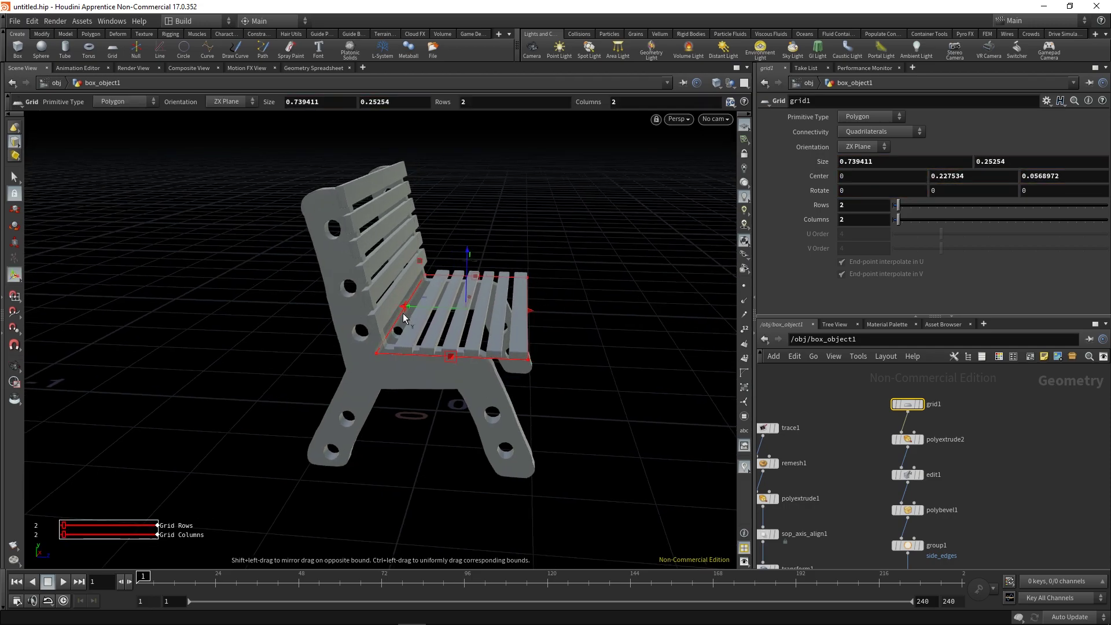
alt+drag(532, 348, 441, 297)
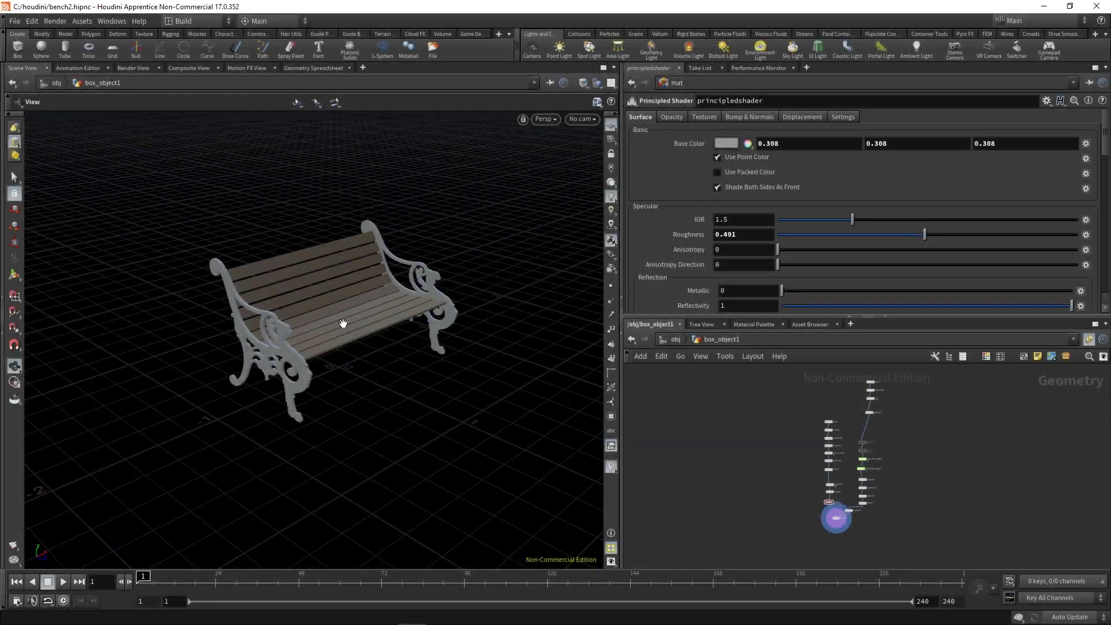
Step: Examine the ornate bench in bench2.hipnc from all sides, in both shaded and wire-over-shaded display
mouse_move(343, 323)
mouse_down()
mouse_move(461, 322)
mouse_move(417, 318)
mouse_move(366, 342)
mouse_move(372, 322)
mouse_move(359, 320)
mouse_move(375, 322)
mouse_up()
right_drag(375, 322, 374, 386)
key(shift+w)
drag(374, 376, 390, 342)
right_drag(390, 342, 390, 287)
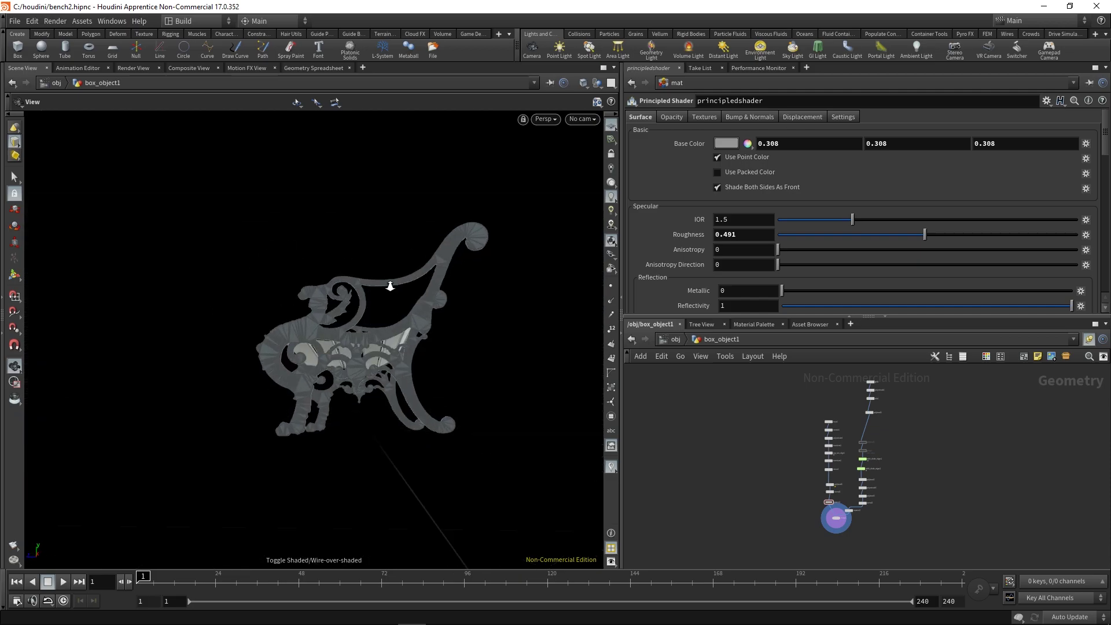
drag(390, 286, 455, 326)
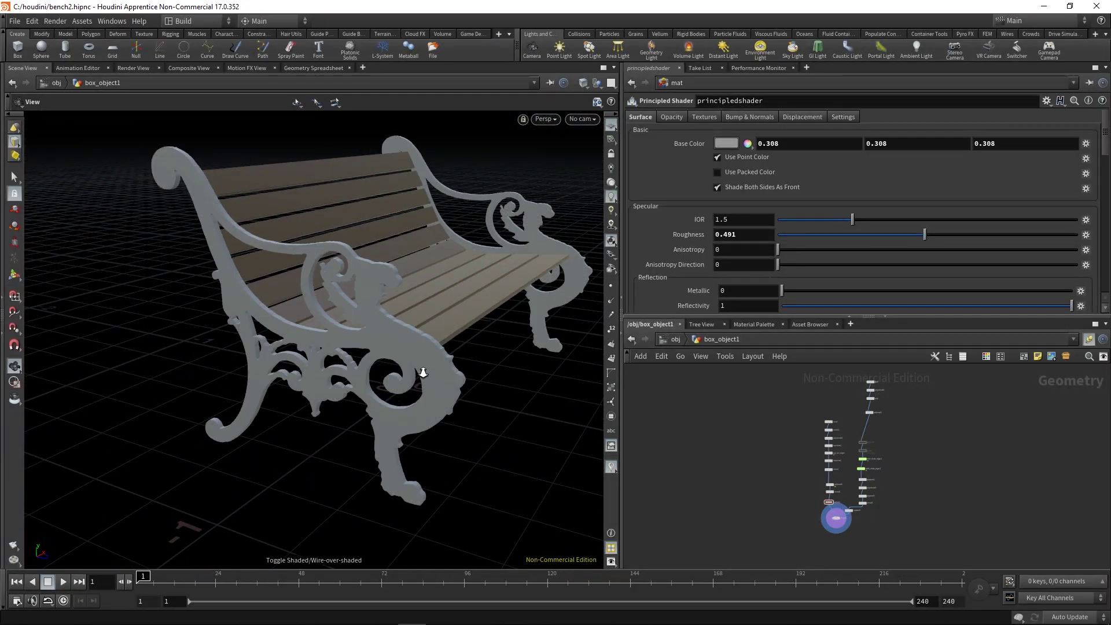
drag(423, 373, 424, 352)
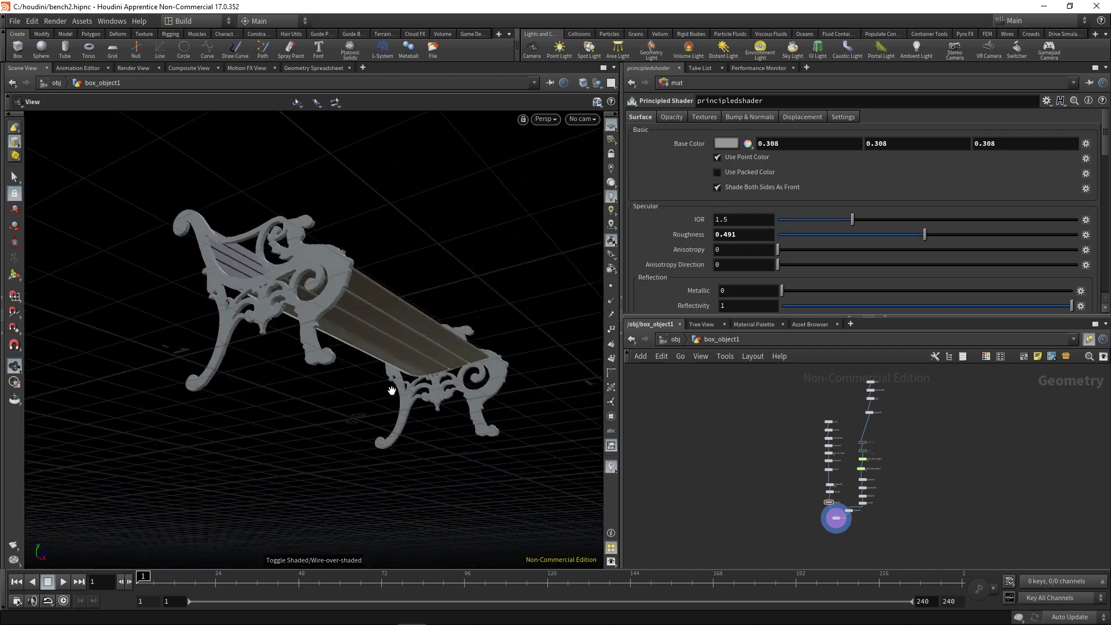
drag(392, 390, 274, 351)
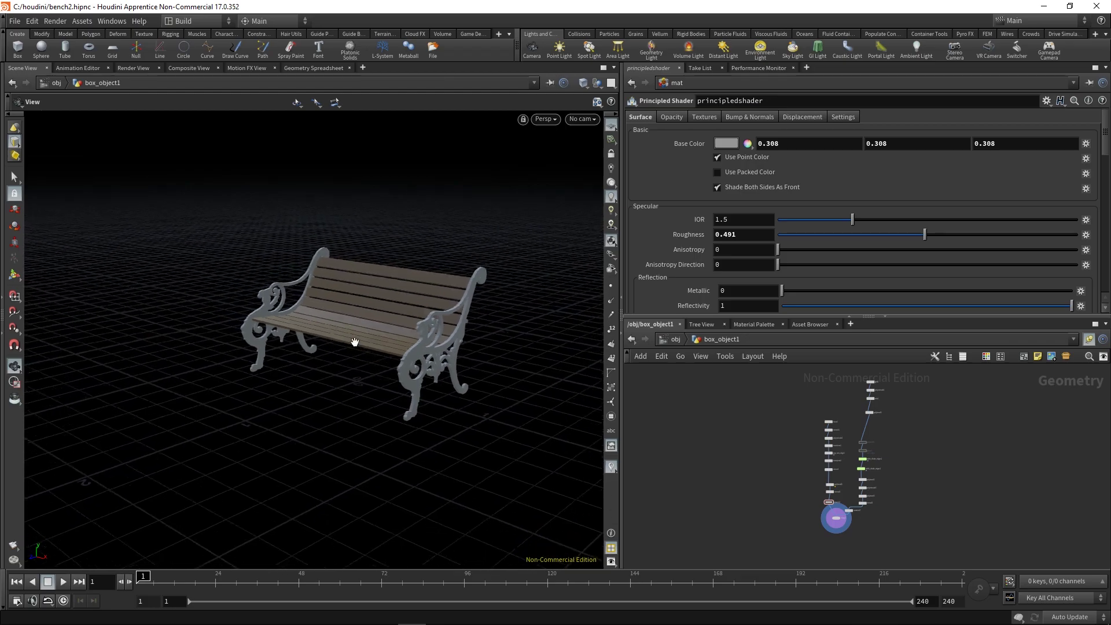
drag(355, 342, 459, 337)
drag(420, 219, 410, 302)
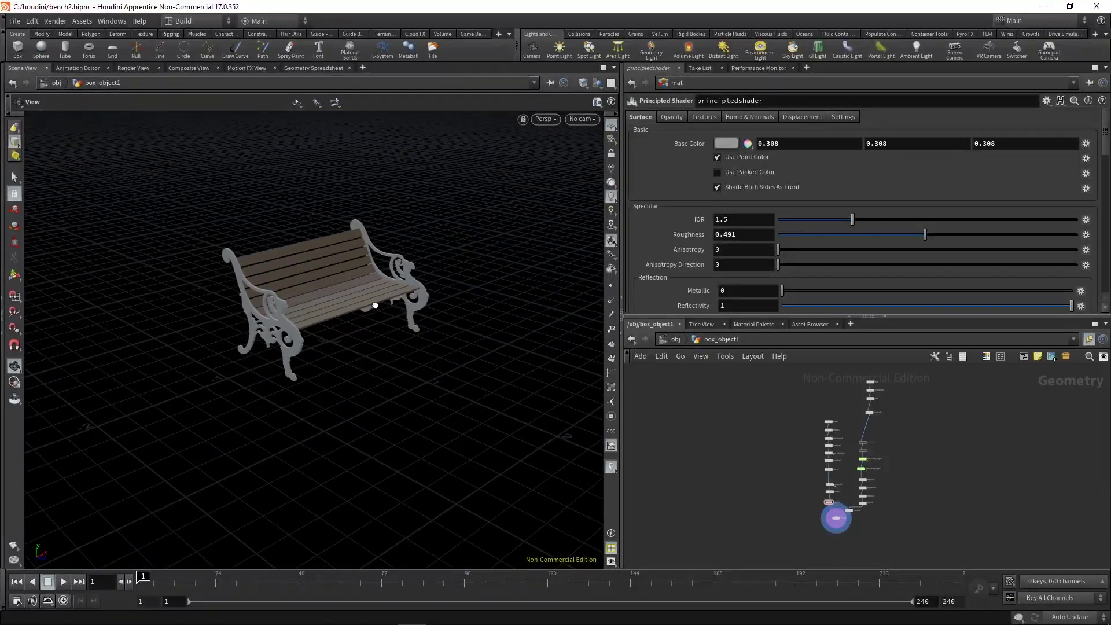